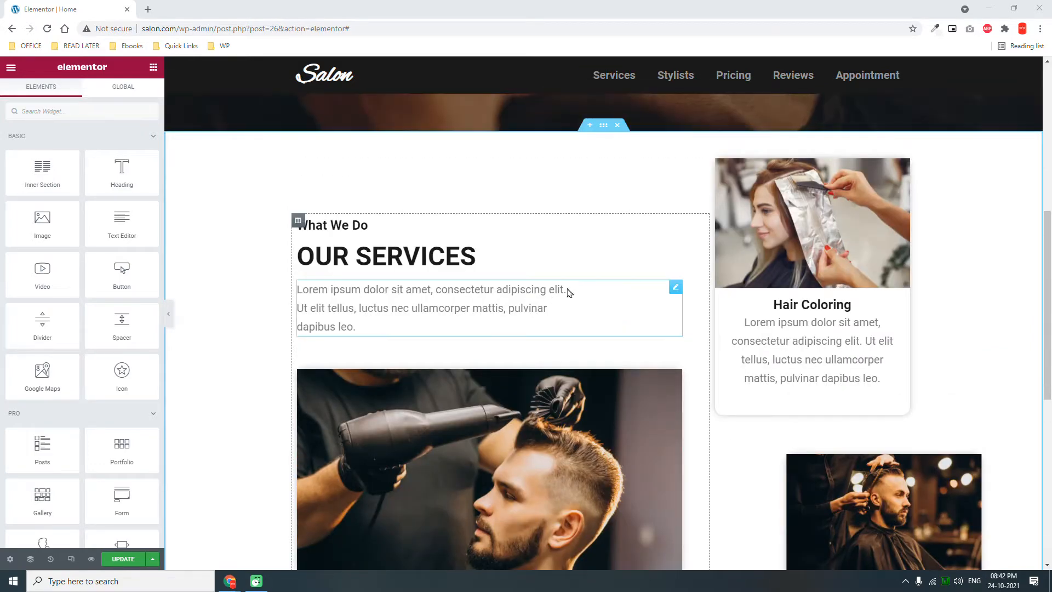
Step: Add a new two-column section with equal columns below the service cards
scroll(570, 296, down, 8)
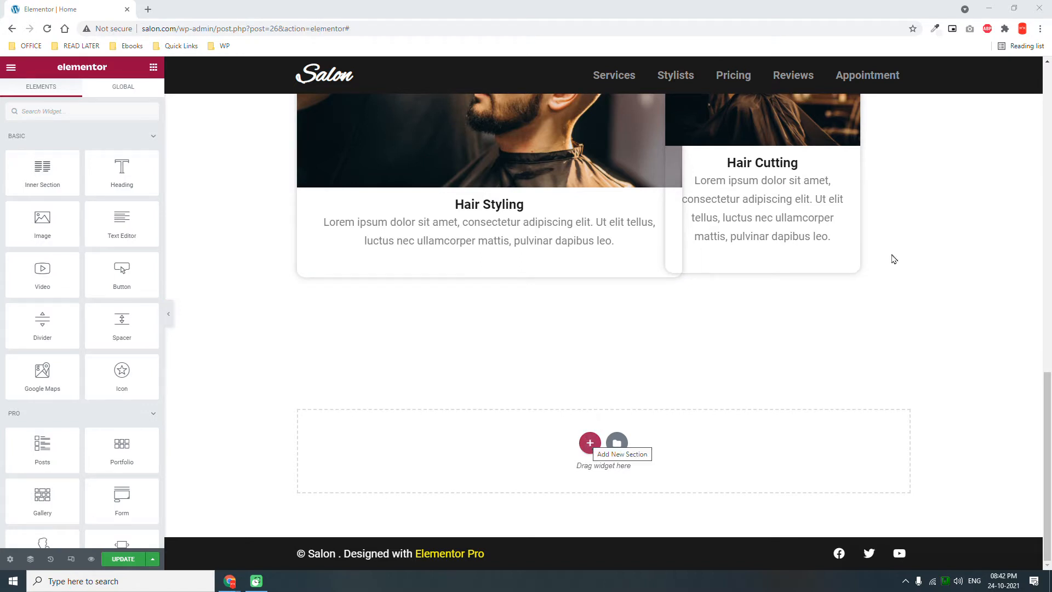
click(590, 443)
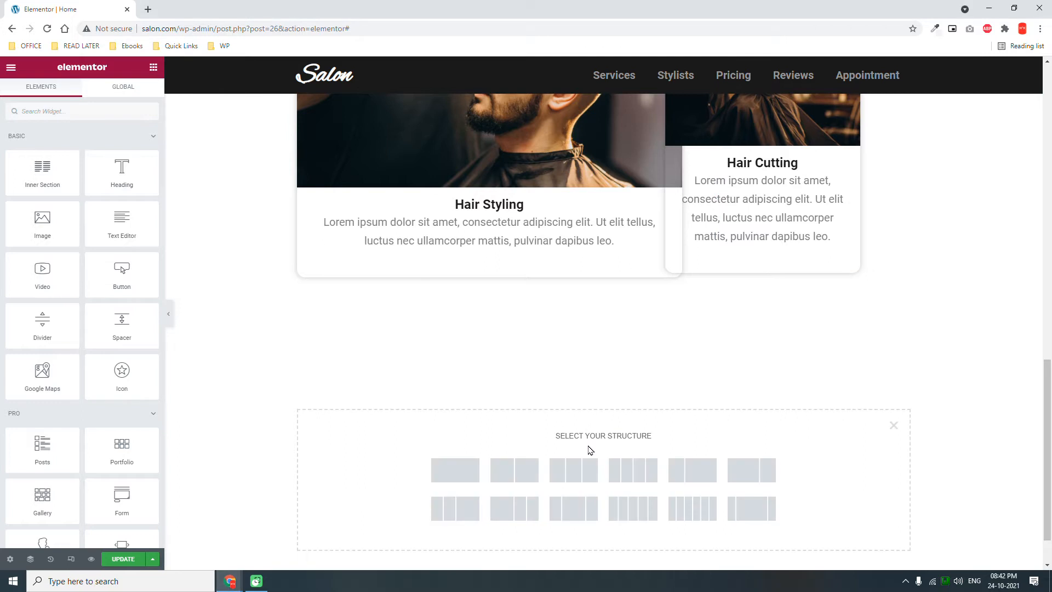
click(524, 470)
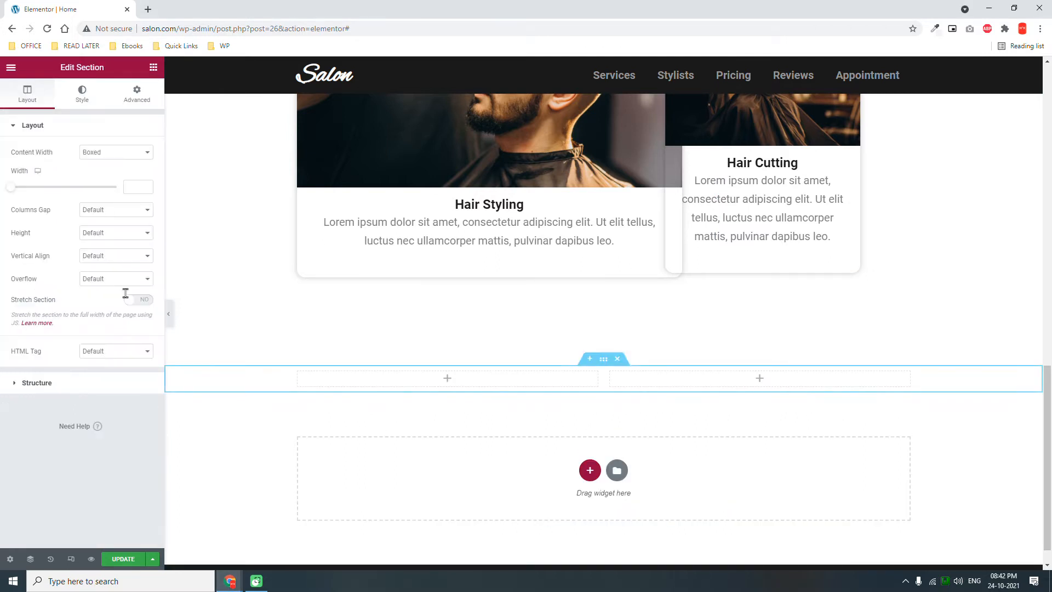
Step: Give the new section a classic background in the global Primary color and set its columns gap to No Gap
click(84, 97)
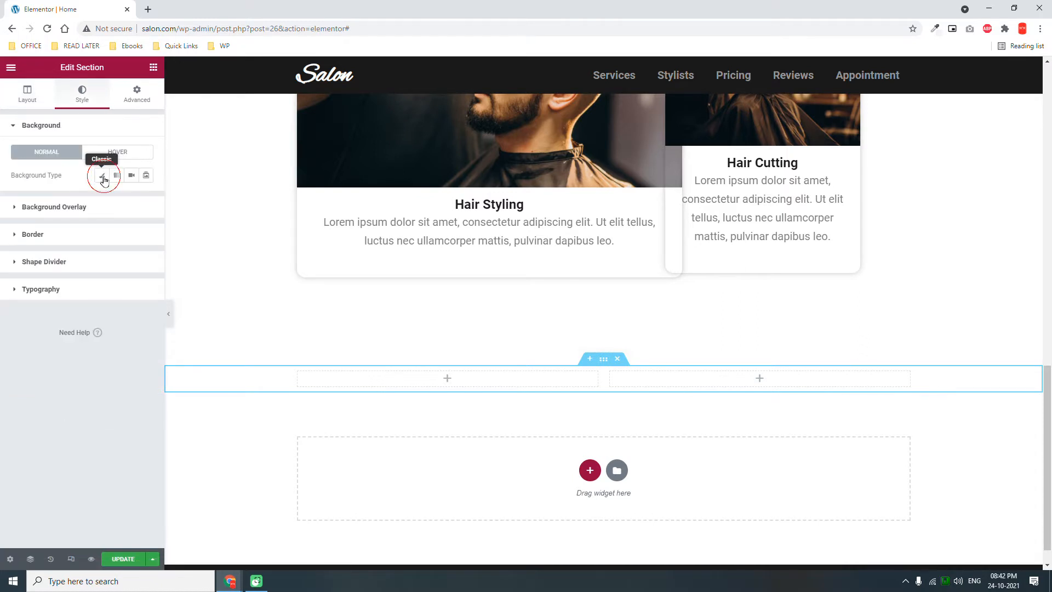
click(131, 197)
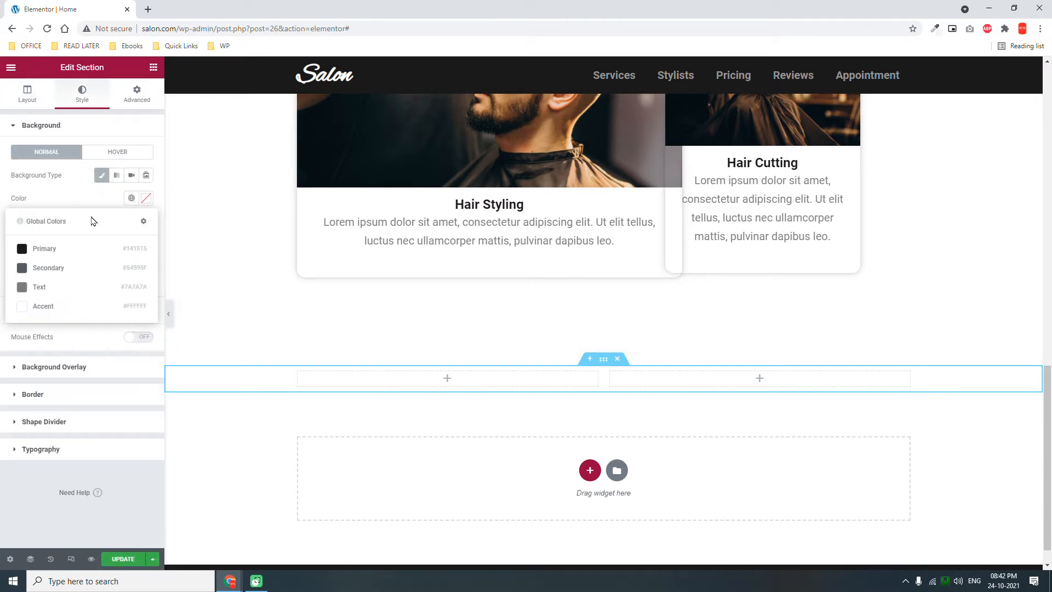
click(61, 245)
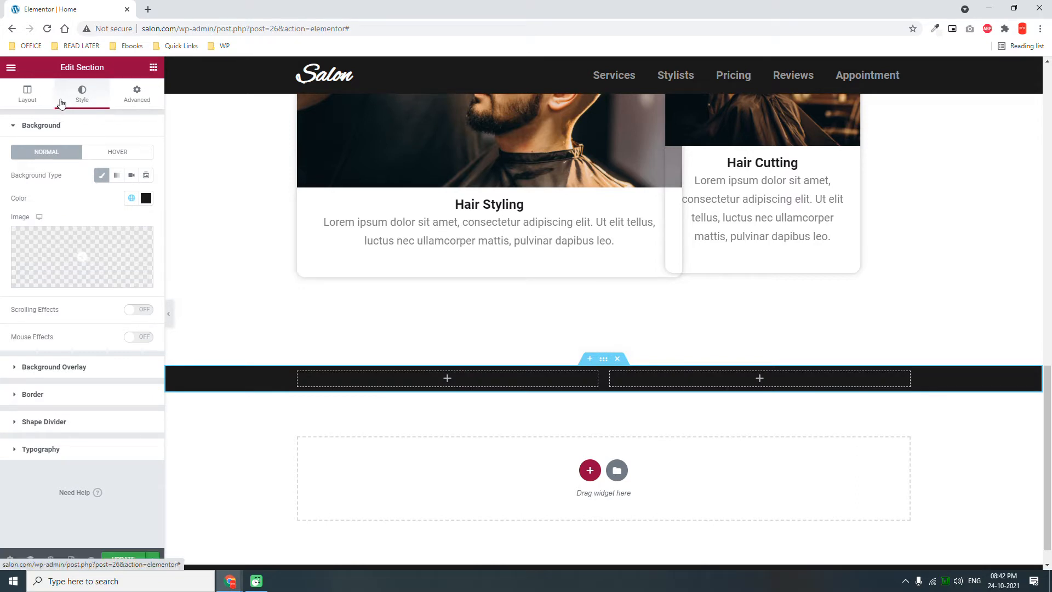
click(30, 97)
click(110, 212)
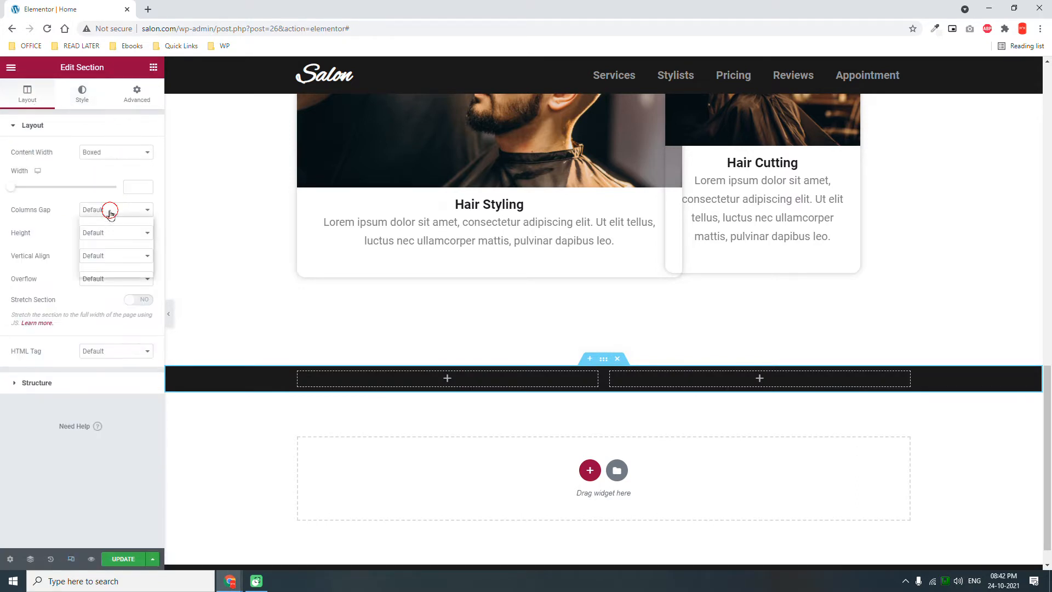
click(112, 234)
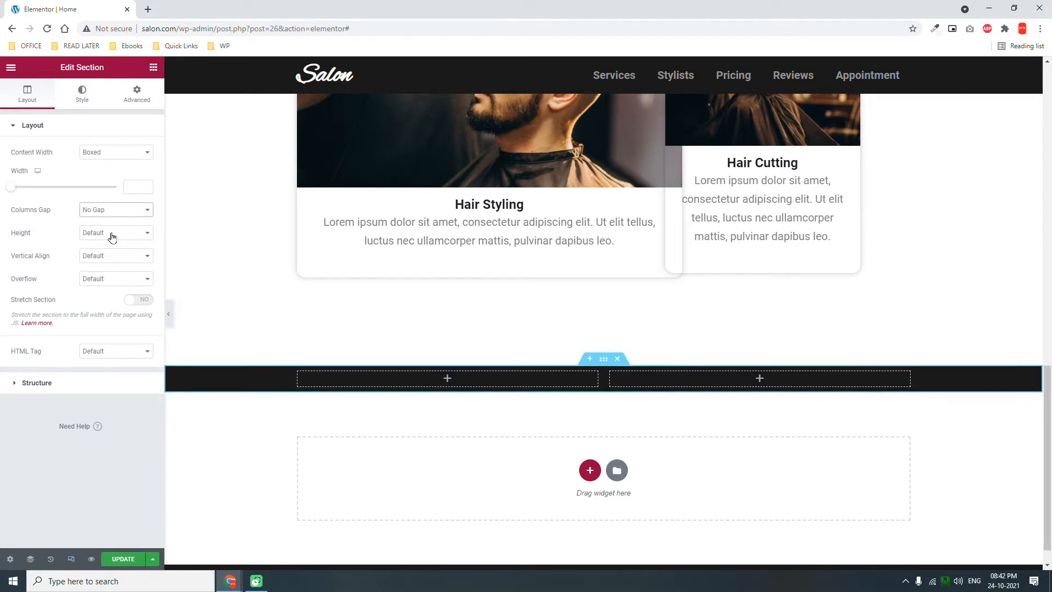
Step: Add an Image widget to the section's left column and insert slide2.webp from the media library
click(153, 66)
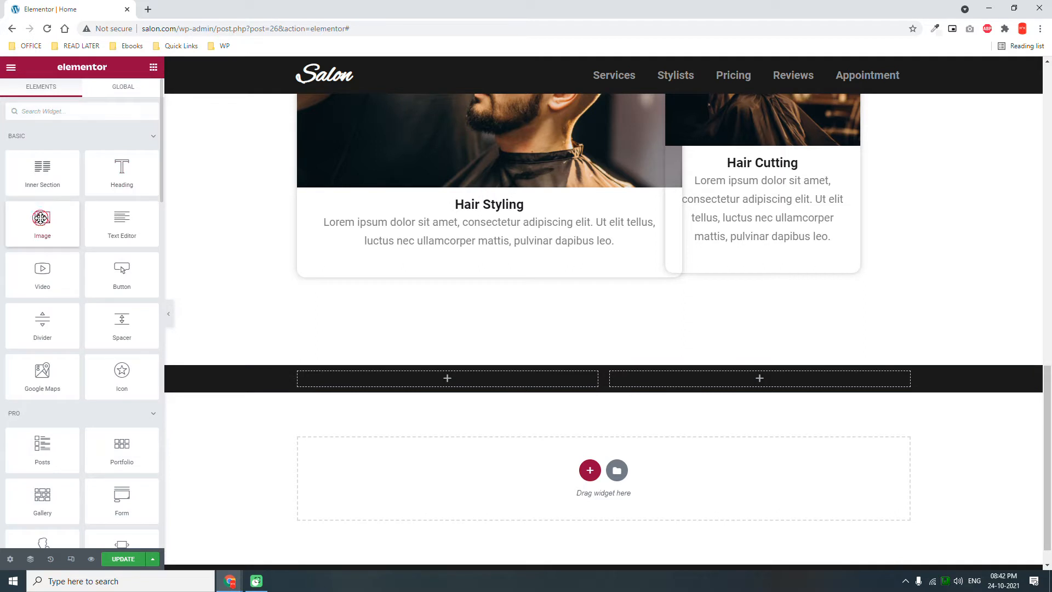
drag(42, 217, 477, 364)
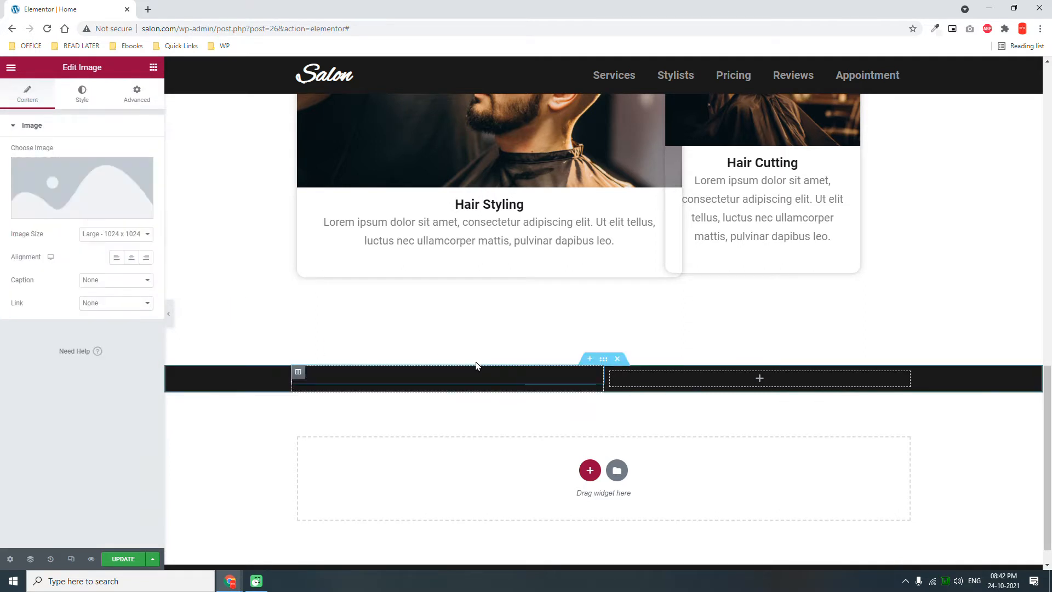
scroll(477, 366, down, 4)
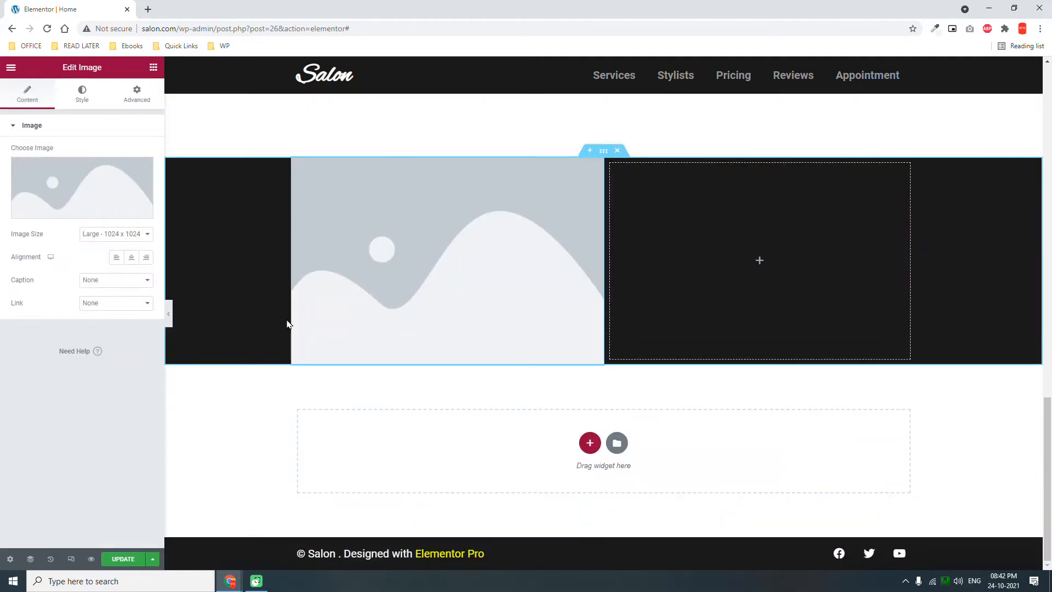
click(109, 235)
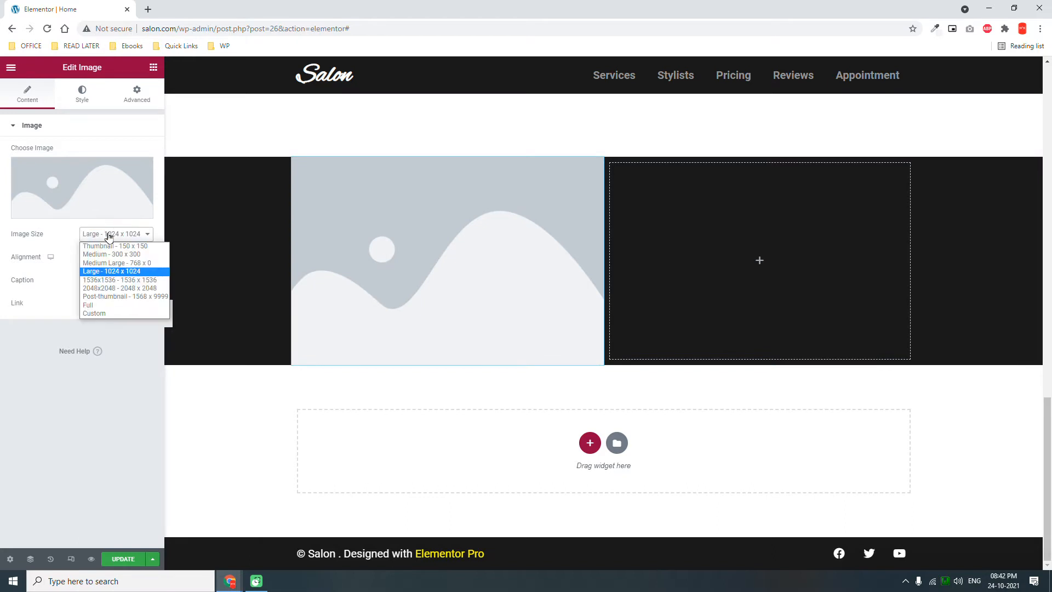
click(83, 183)
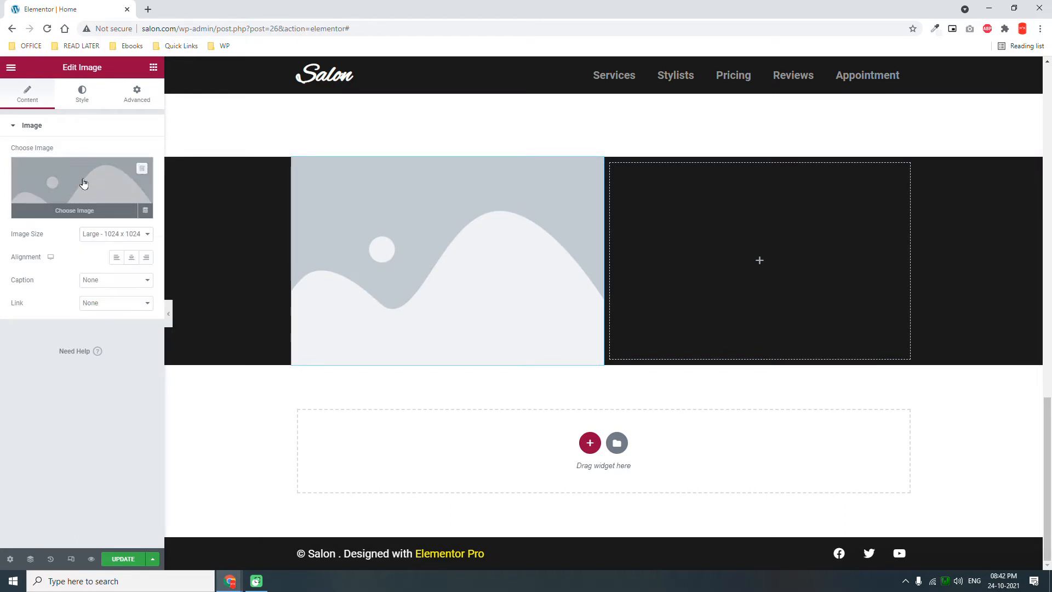
click(83, 183)
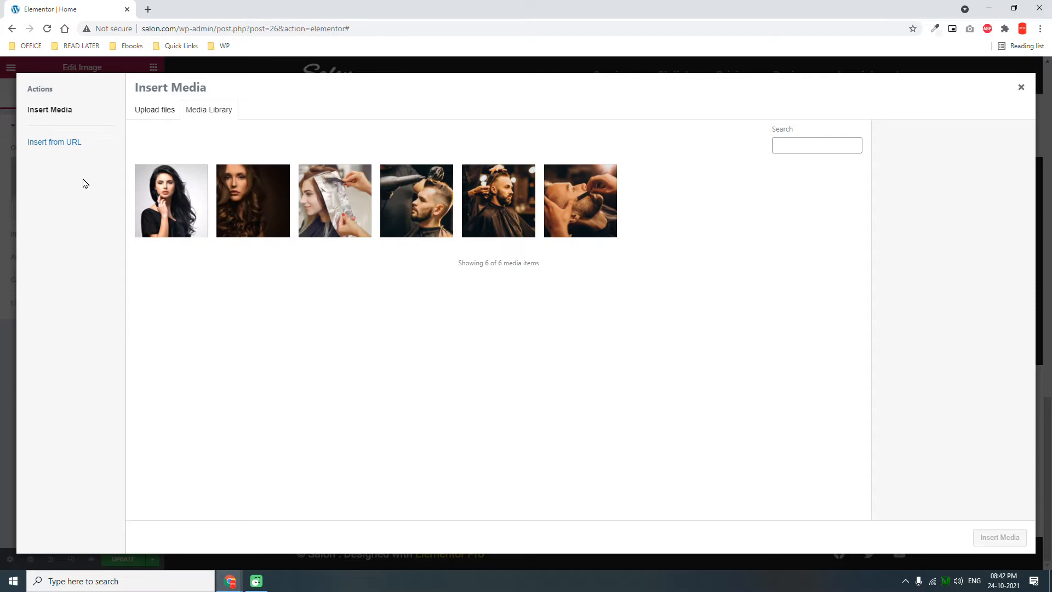
click(481, 206)
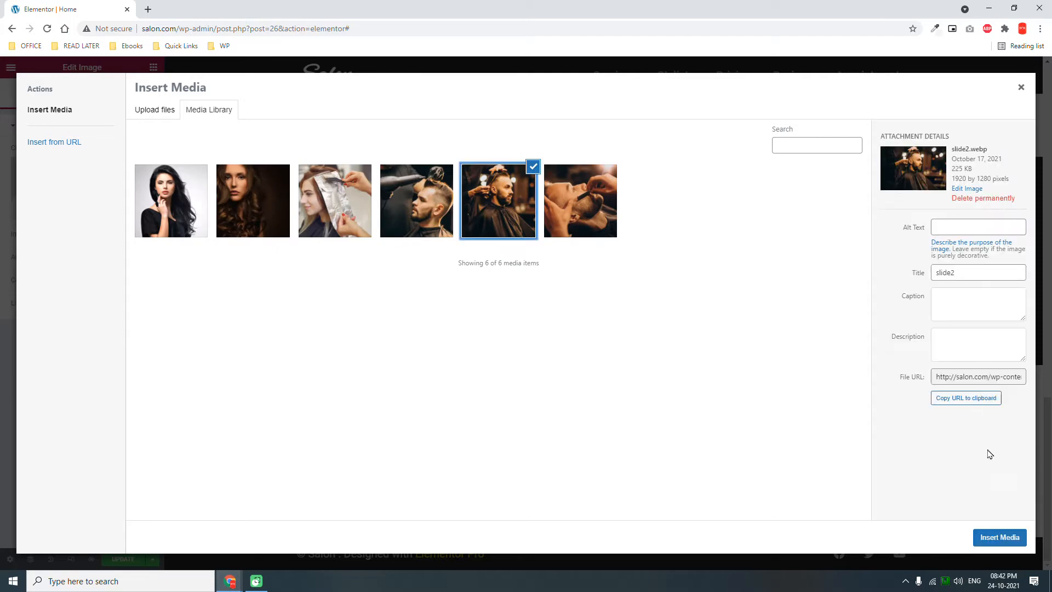
click(1011, 538)
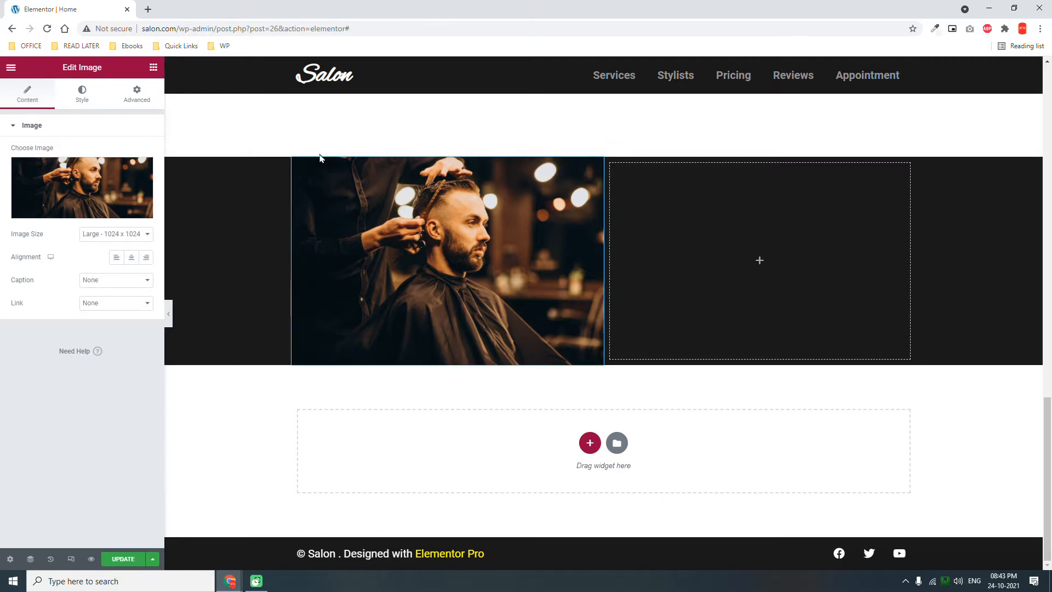
Step: Set the image to a custom size of 450 x 700 and apply it
click(130, 234)
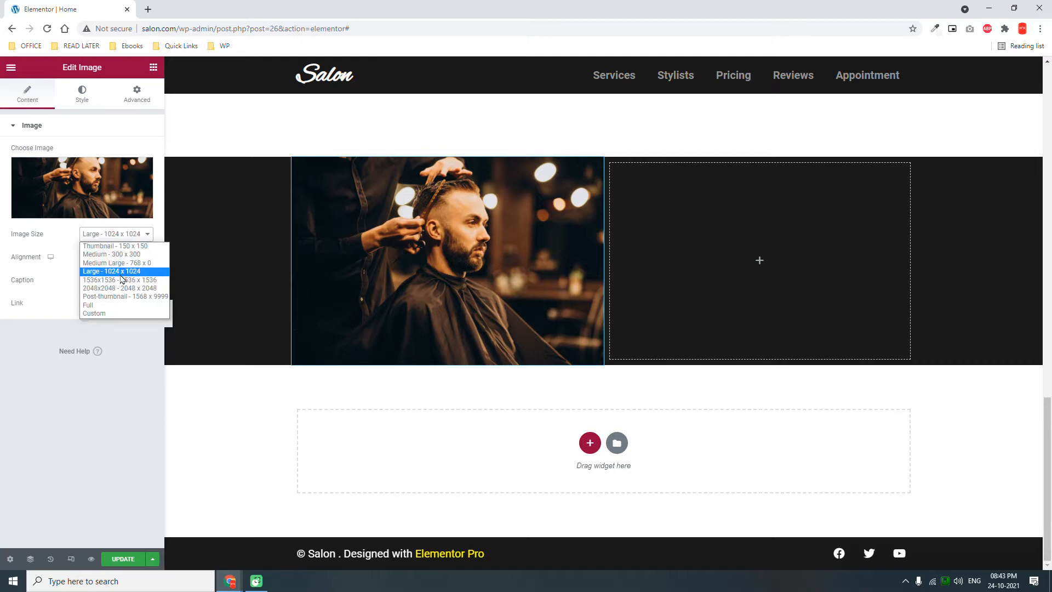
click(118, 314)
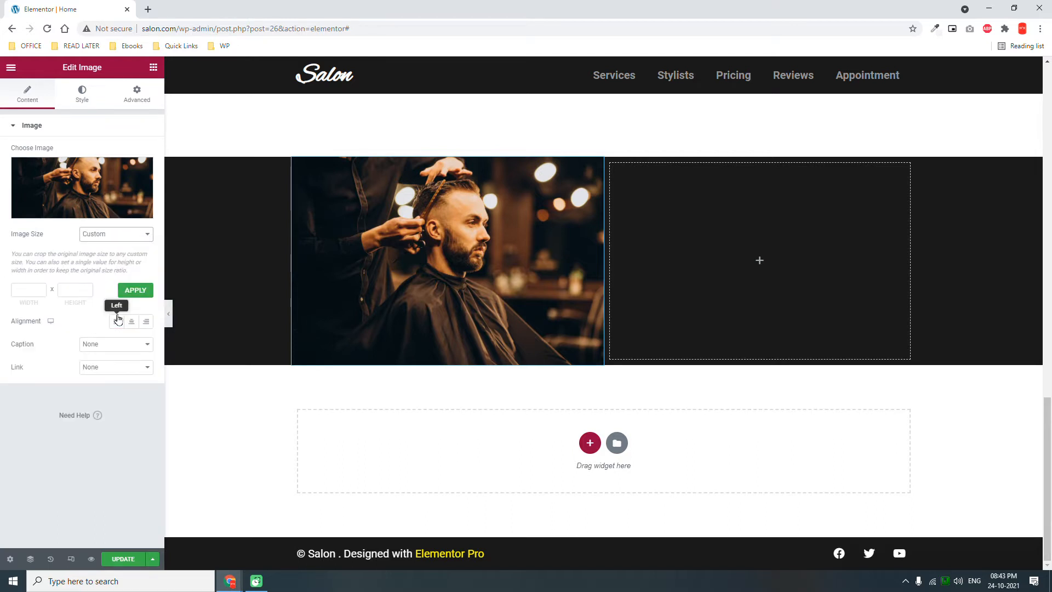
click(27, 289)
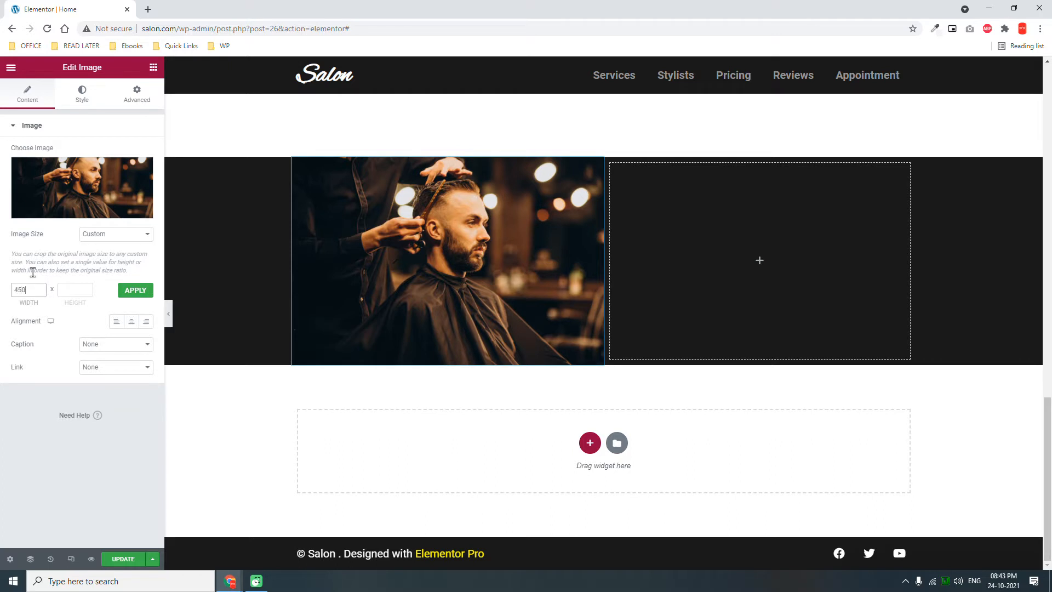
key(Tab)
text(7)
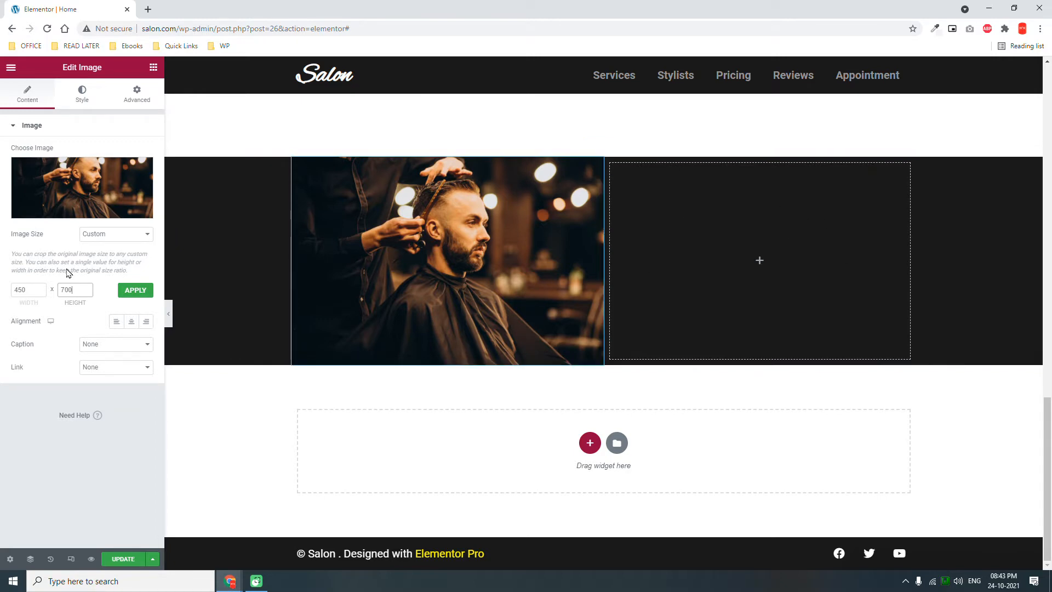
click(128, 295)
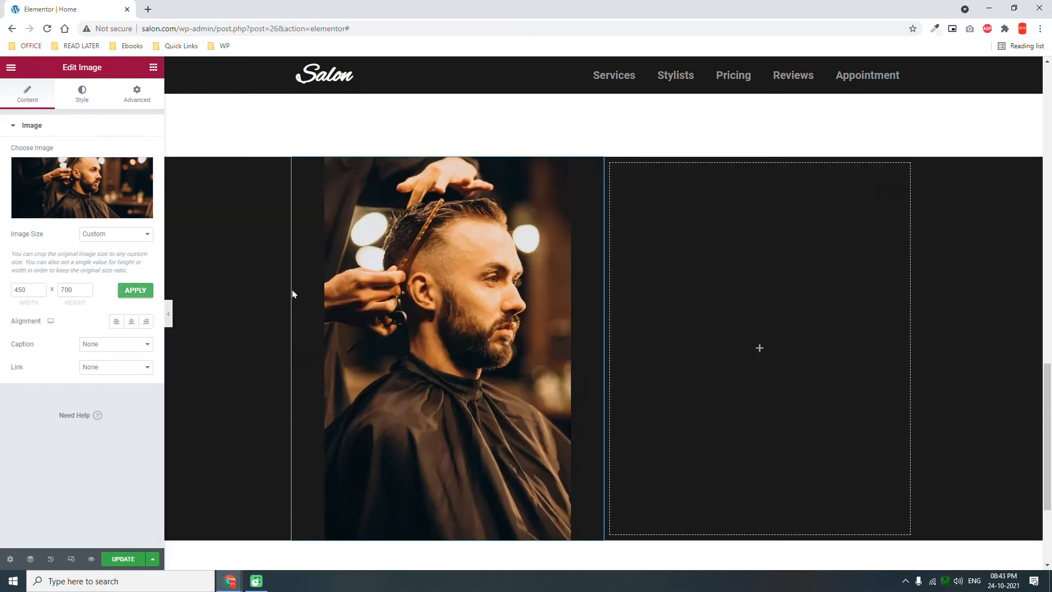
scroll(475, 317, down, 1)
scroll(470, 355, up, 1)
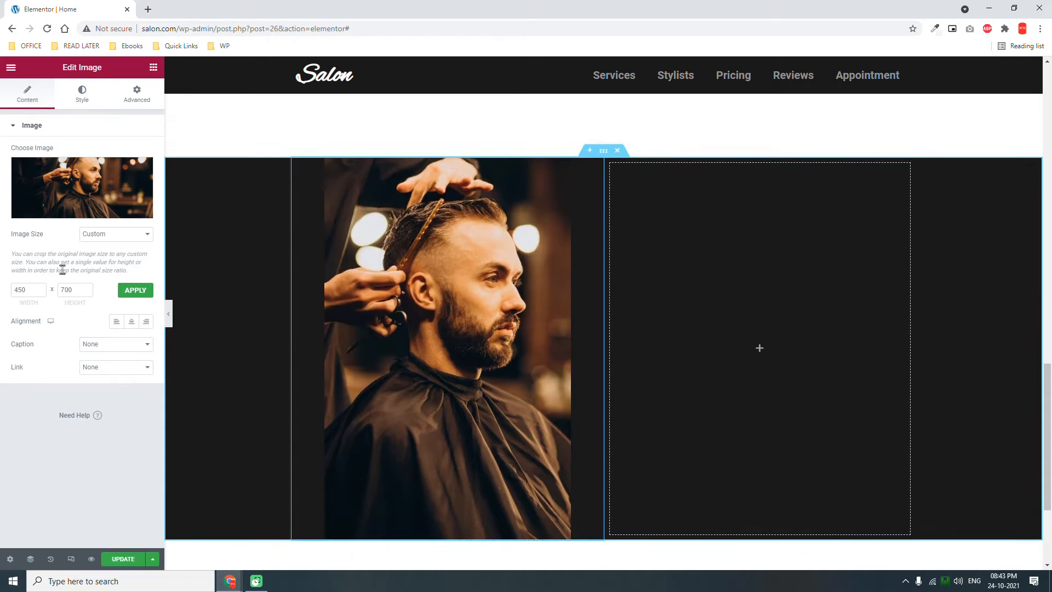
Step: Give the empty right column a classic background in the global Accent color
click(632, 183)
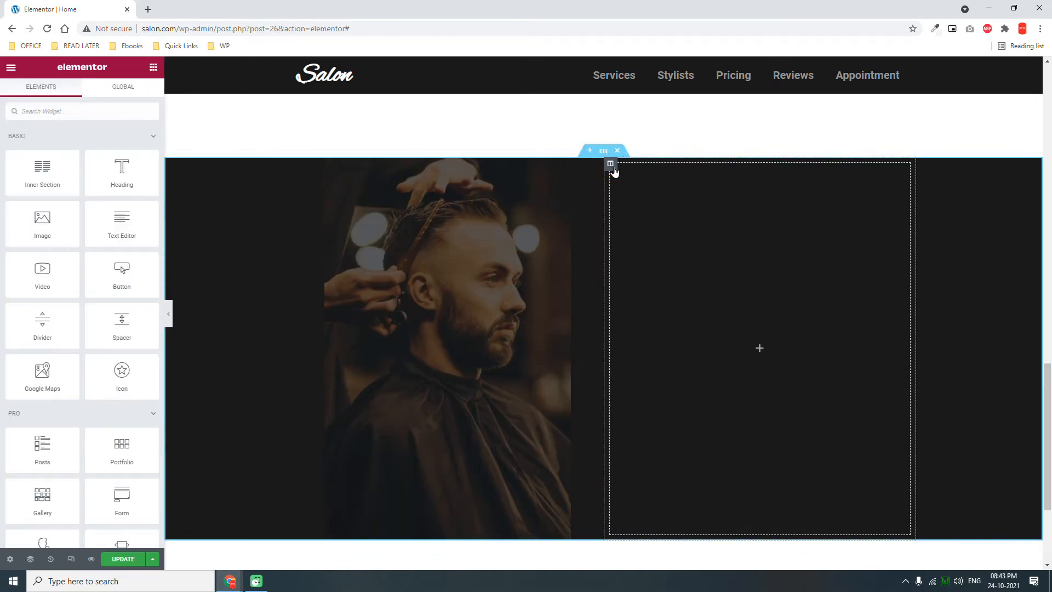
click(612, 167)
click(87, 101)
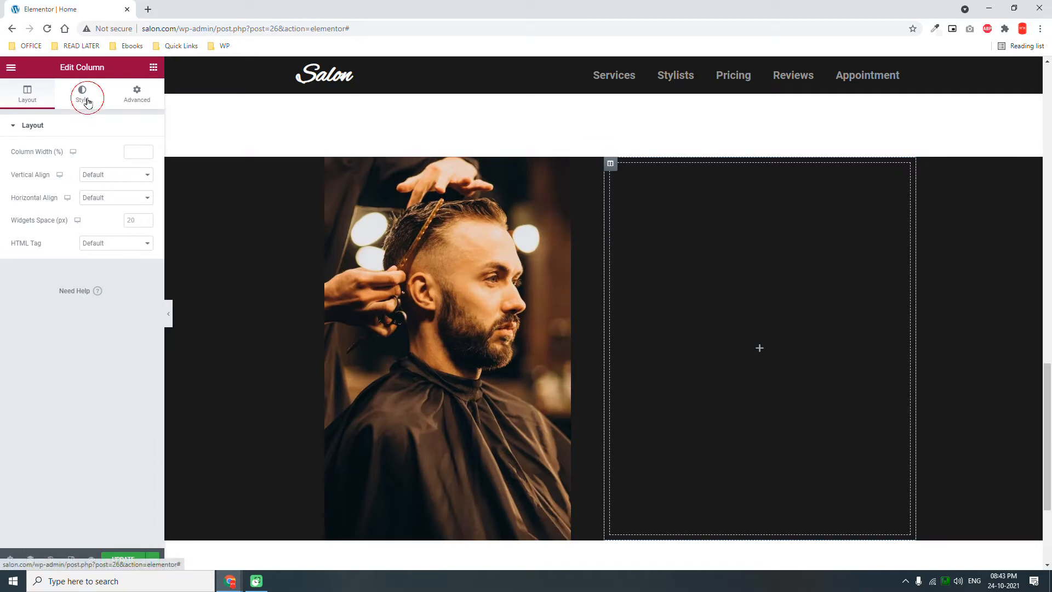
click(113, 174)
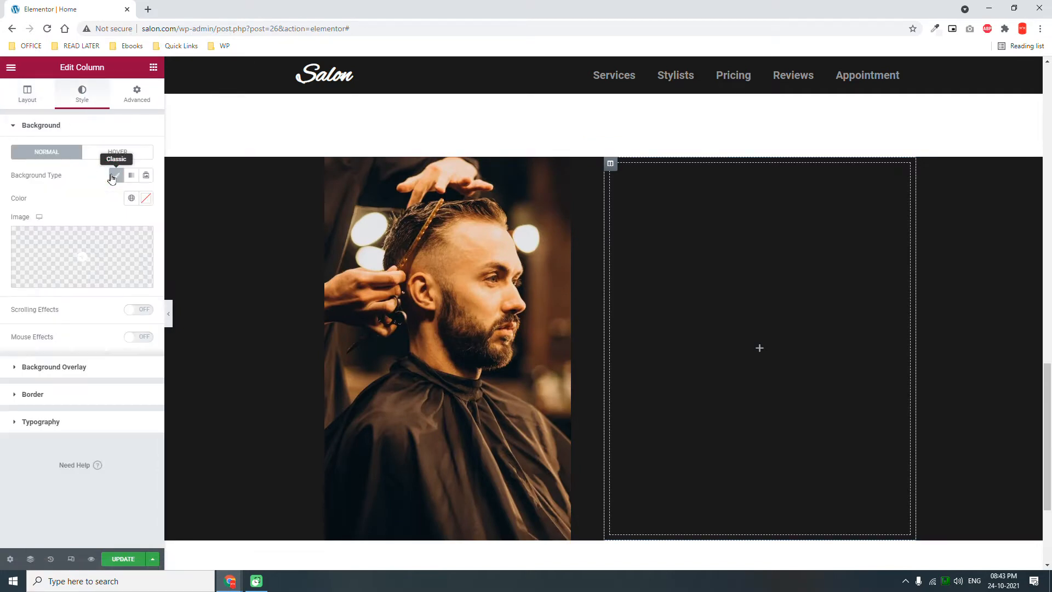
click(132, 198)
click(64, 303)
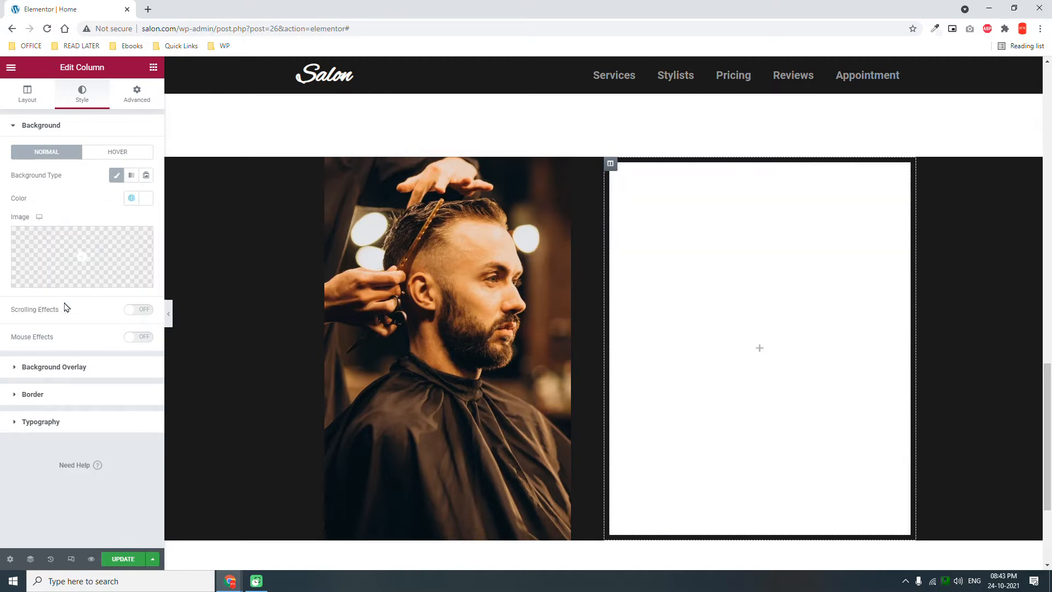
Step: Set the right column's padding to 50 px on all sides
click(135, 98)
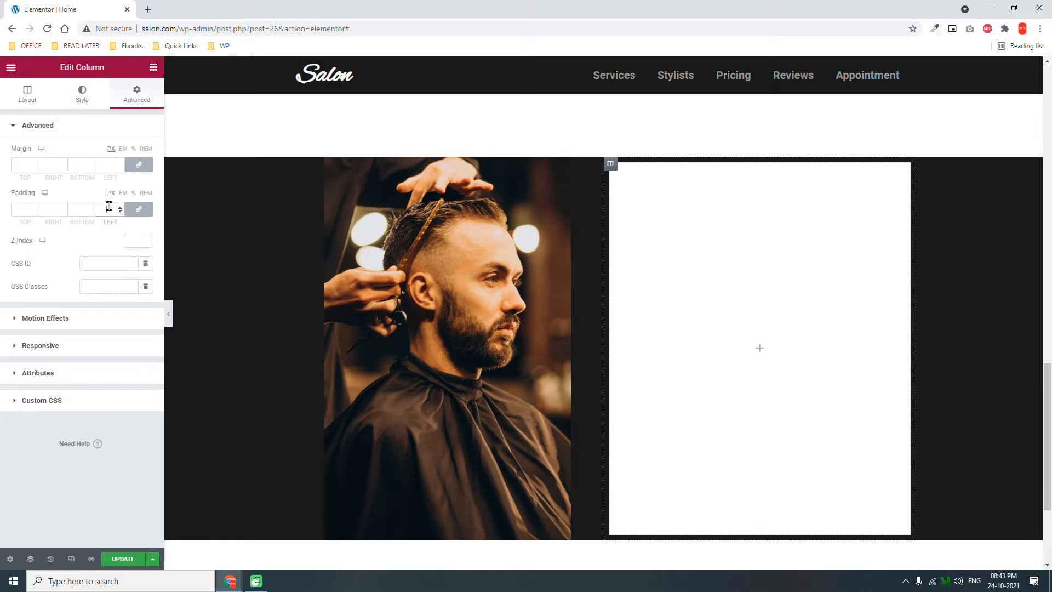
click(109, 208)
text(50)
Step: Add a Heading widget to the white right column and set its HTML tag to H4
click(155, 73)
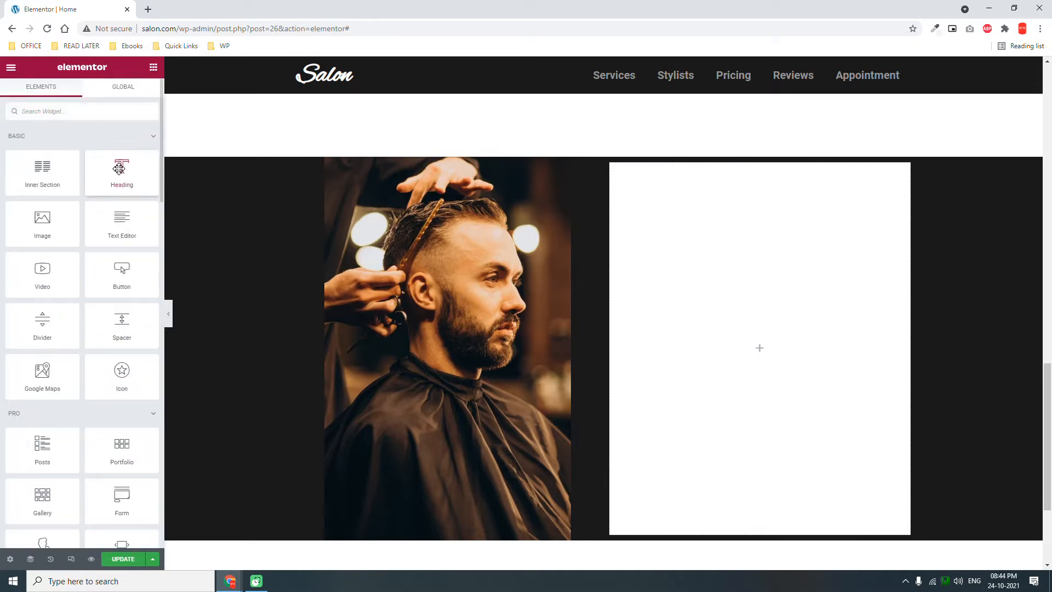
drag(119, 168, 740, 340)
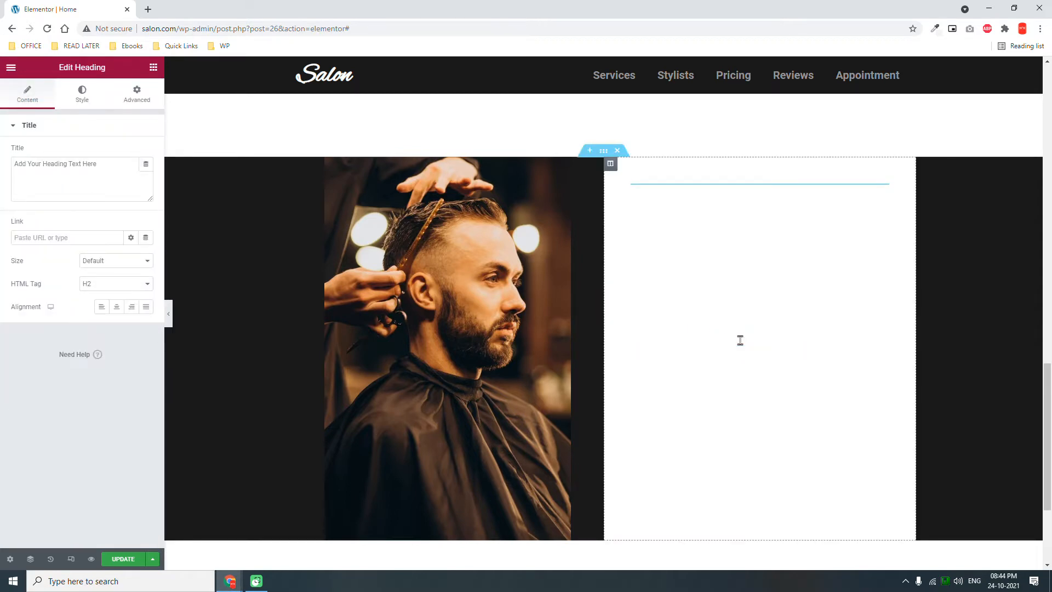
click(110, 283)
click(104, 320)
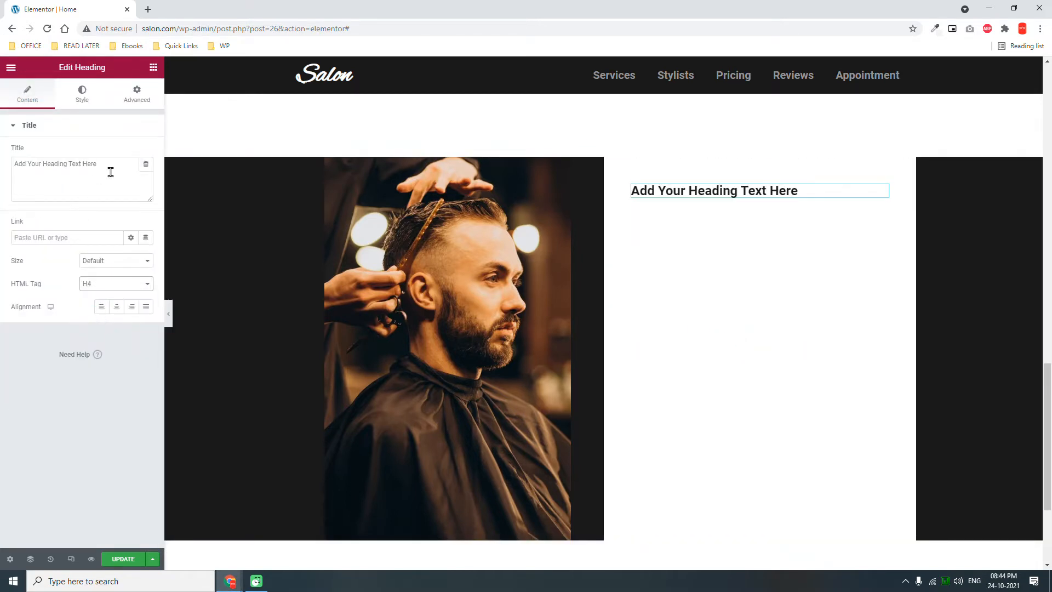
Step: Replace the heading's placeholder title with "Our Service Packages"
drag(110, 168, 2, 157)
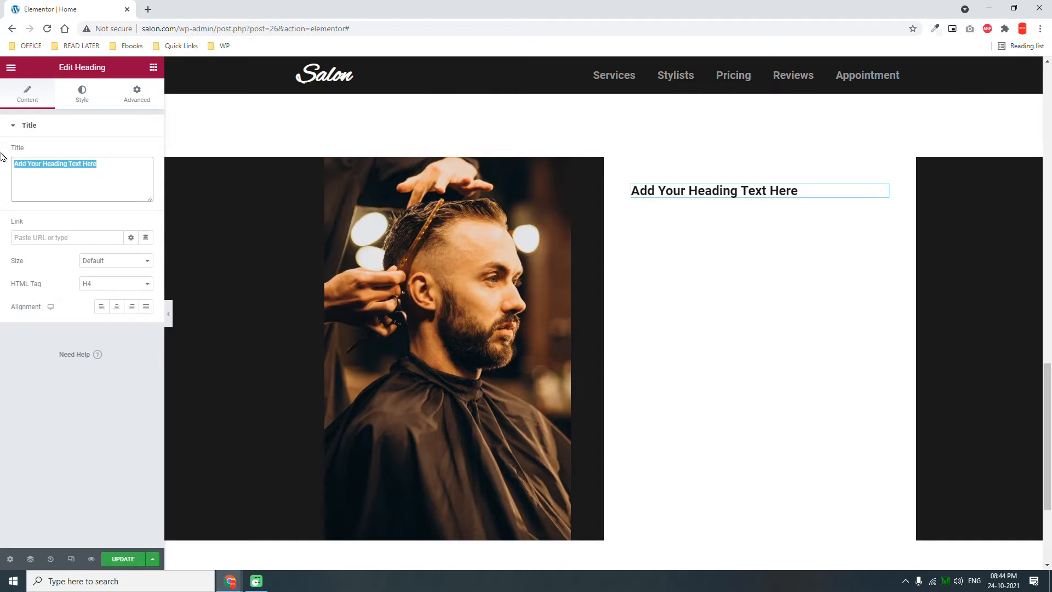
text(oUR)
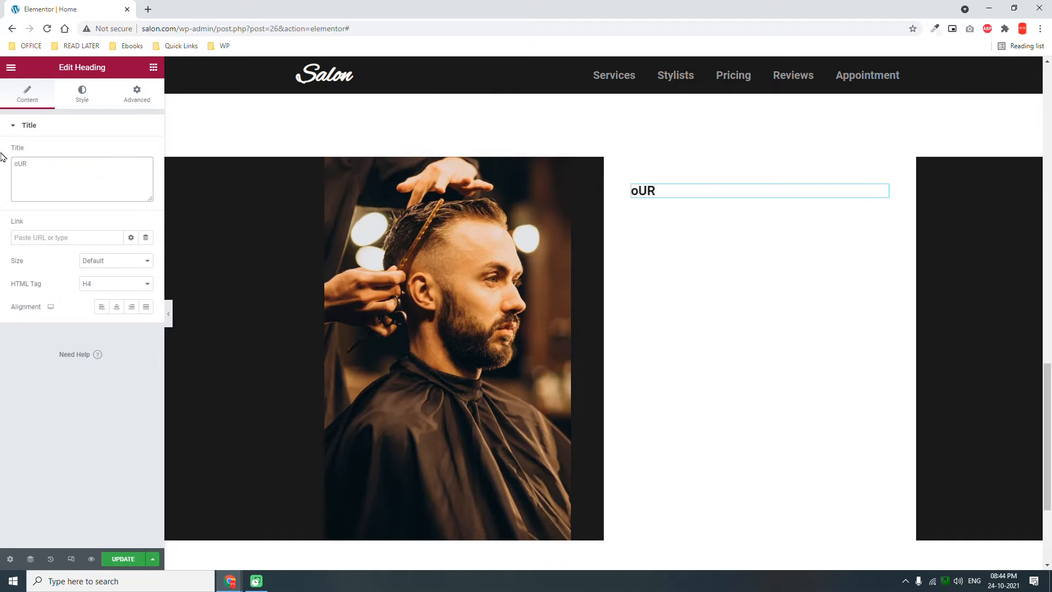
key(BackSpace)
key(BackSpace)
key(BackSpace)
text(Our Service)
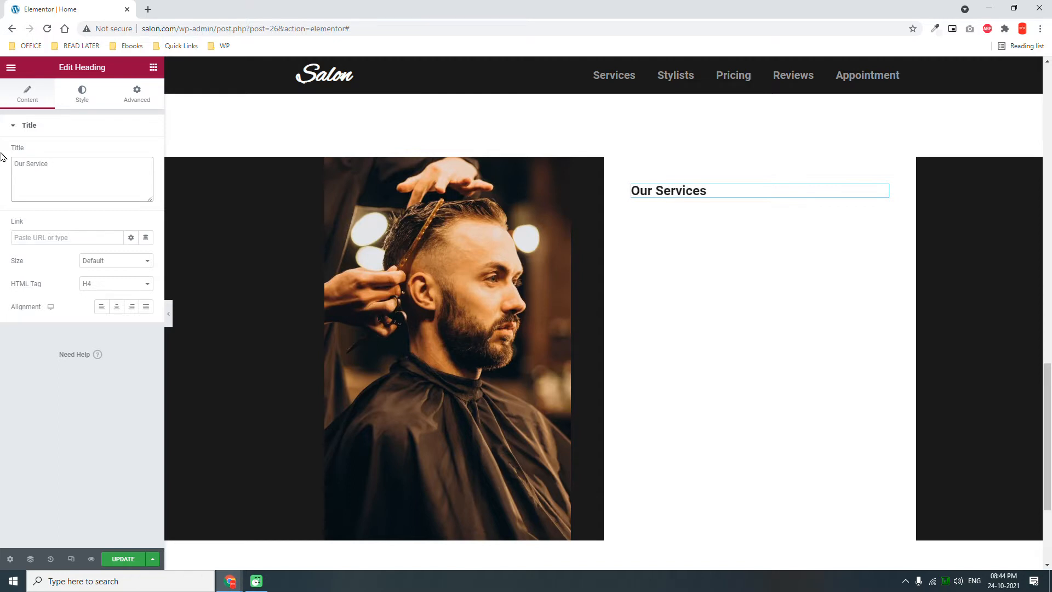
text(sPackages)
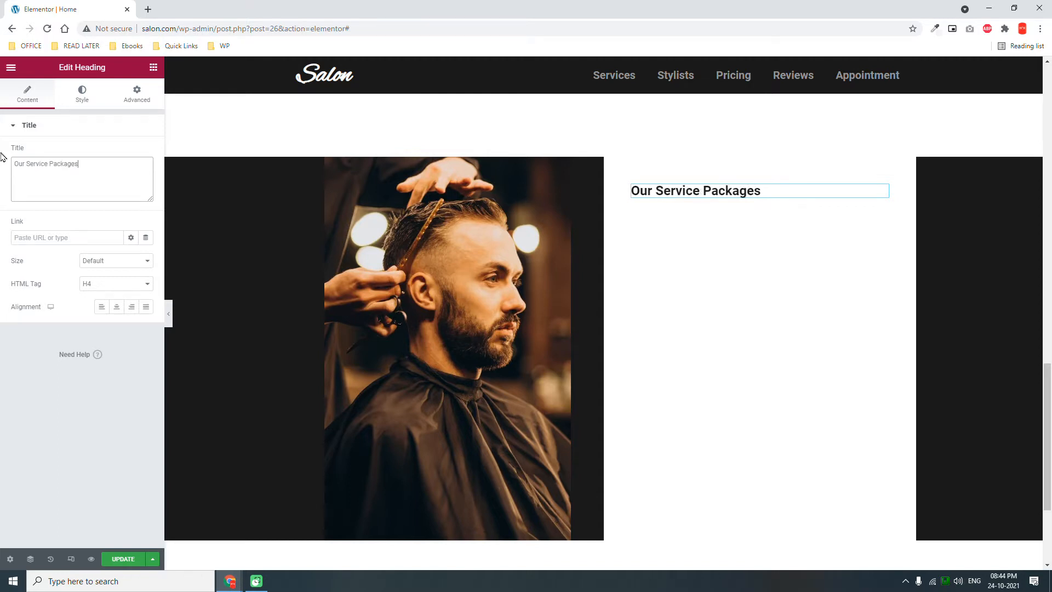
click(153, 67)
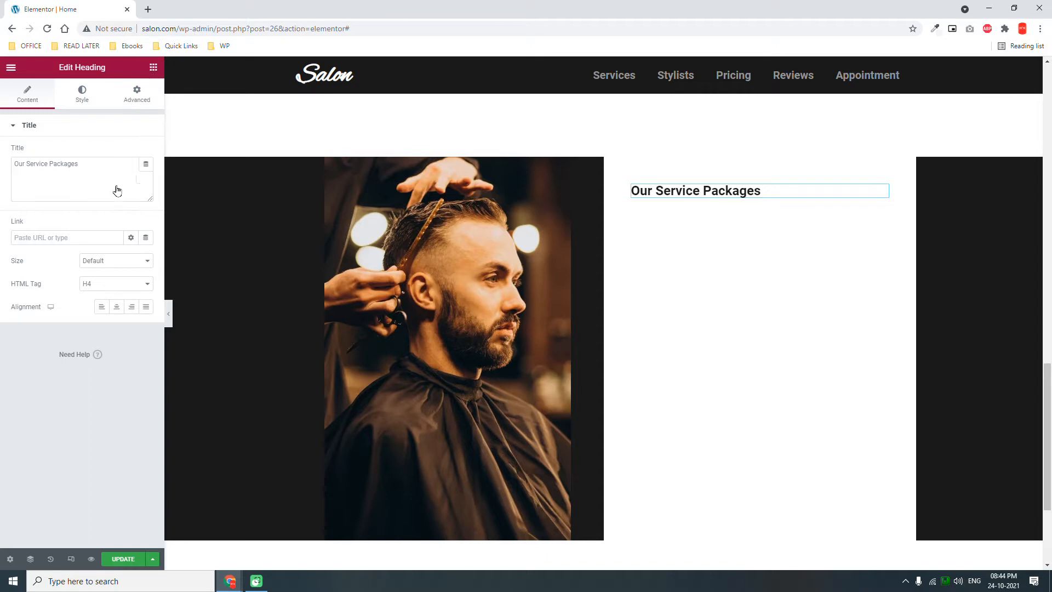
Step: Add a second Heading widget below "Our Service Packages" and set its title to "PRICING"
drag(129, 181, 758, 199)
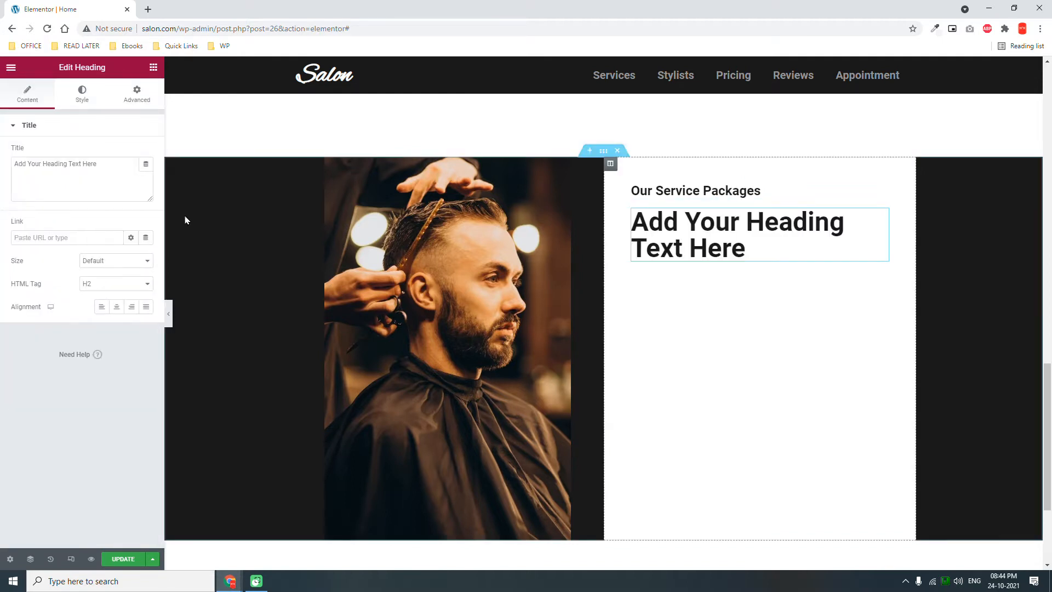
drag(124, 169, 3, 165)
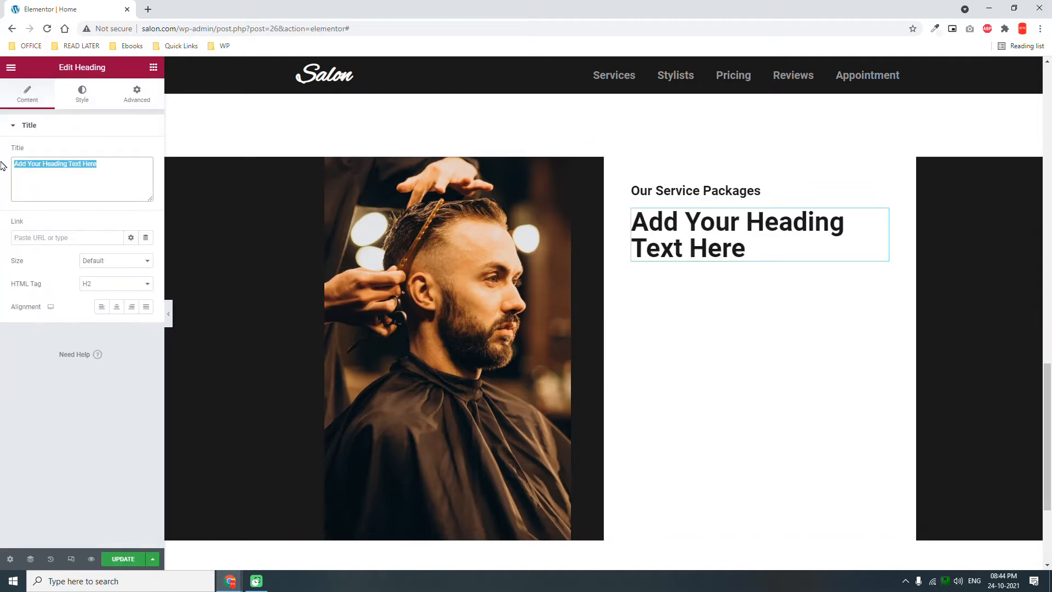
text(PRICING)
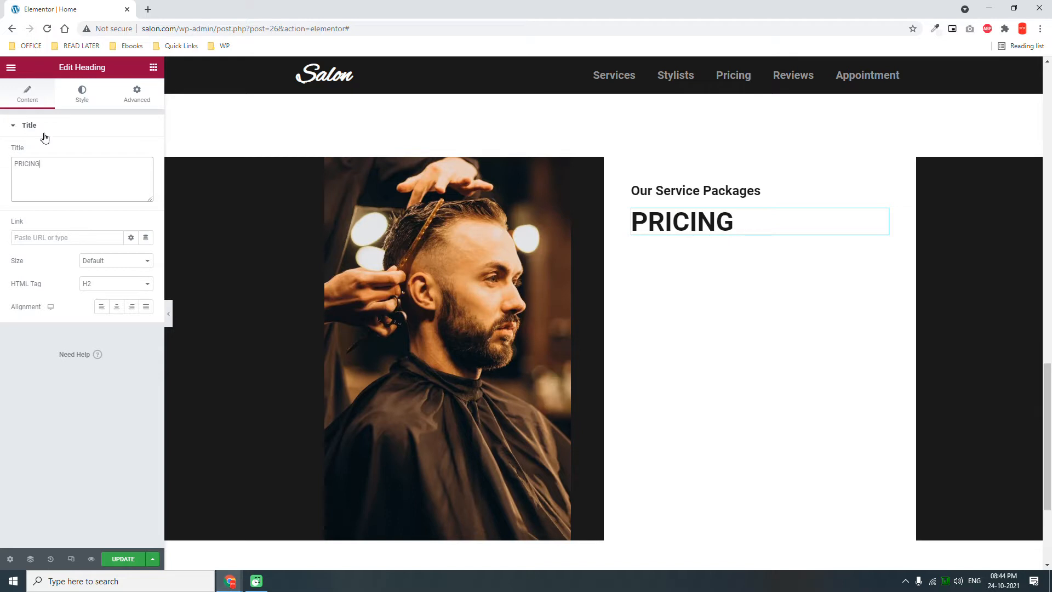
Step: Find the Price List widget and place it below the "PRICING" heading
click(151, 67)
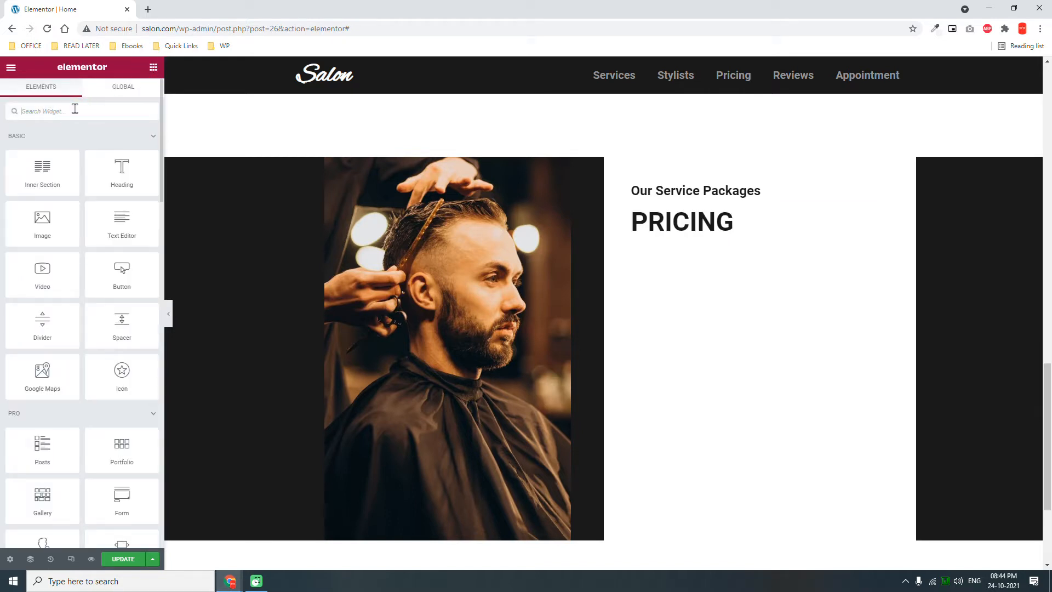
text(PRIC)
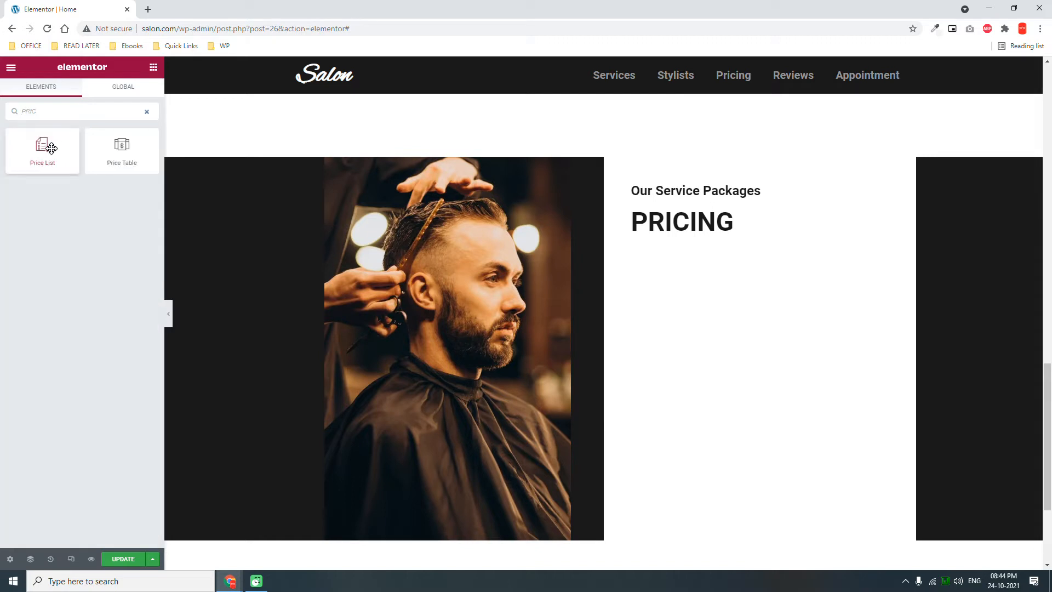
drag(42, 145, 744, 230)
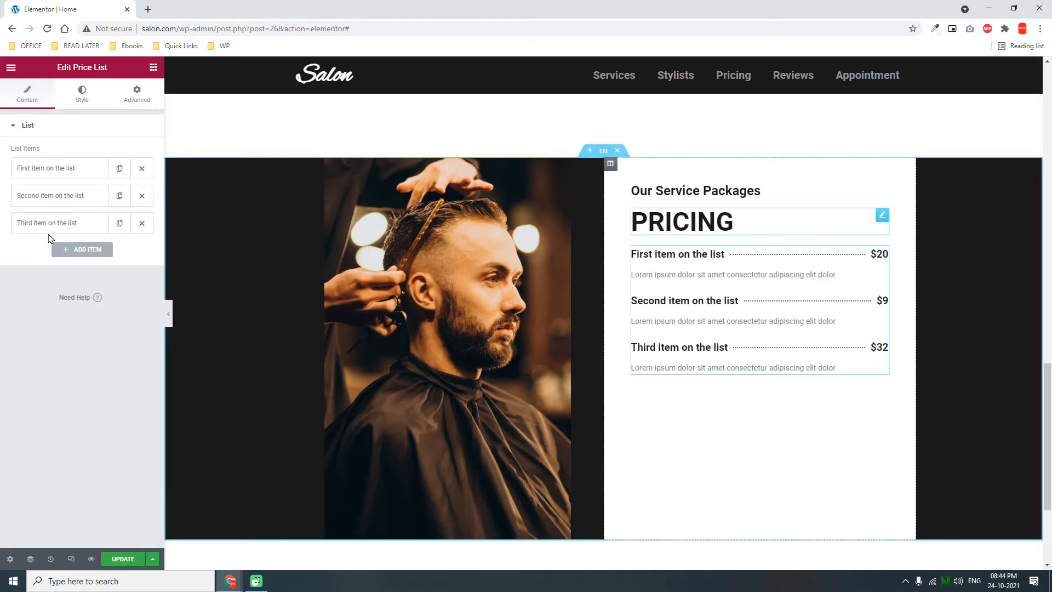
Step: Set the title of the first price list item to "Hair Cutting Package I"
click(45, 170)
drag(99, 228, 2, 233)
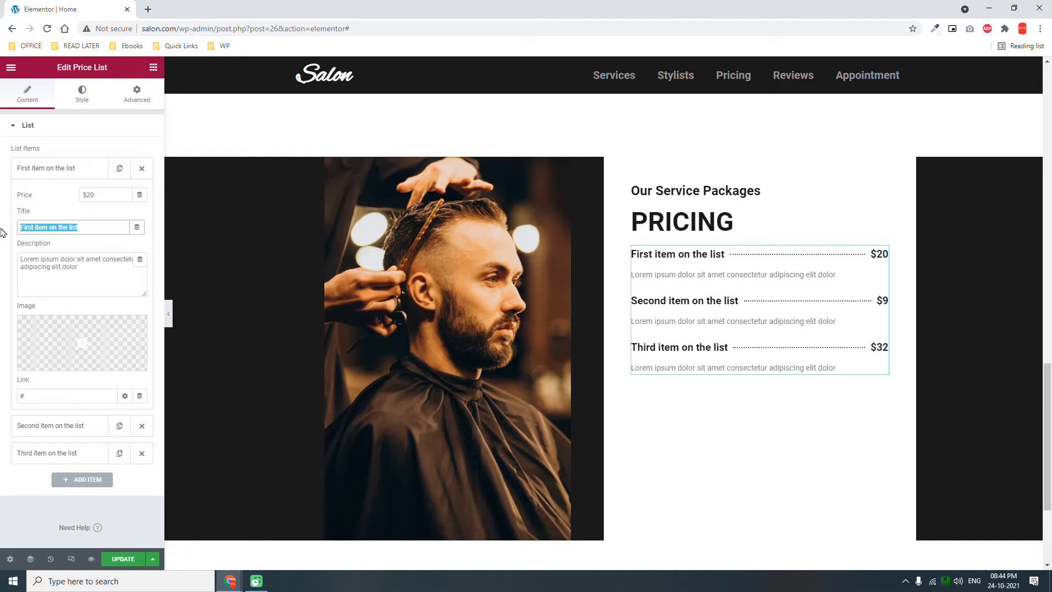
text(Hai)
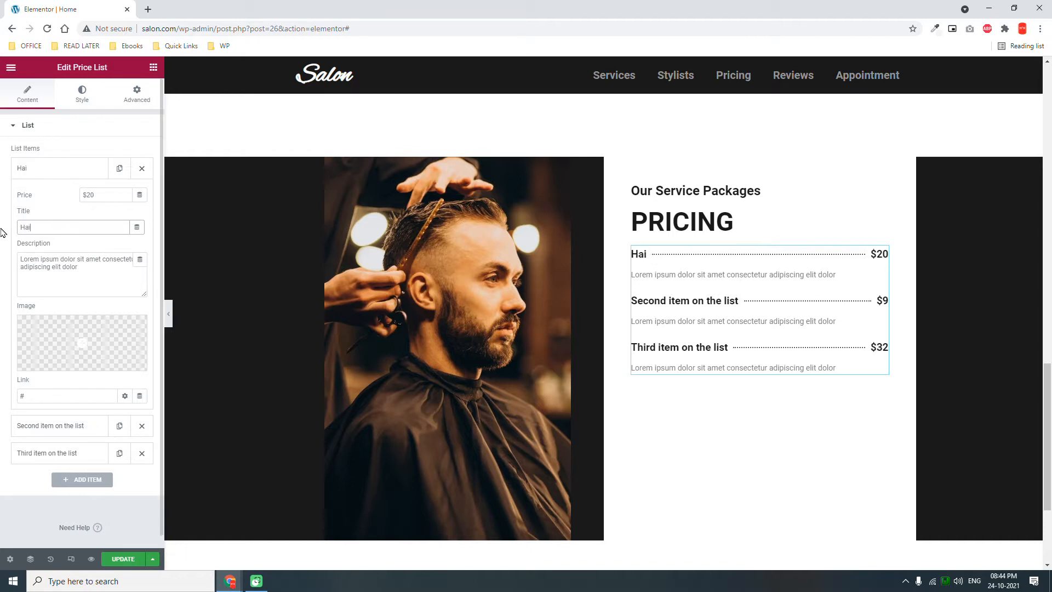
text(r Cutting Pack)
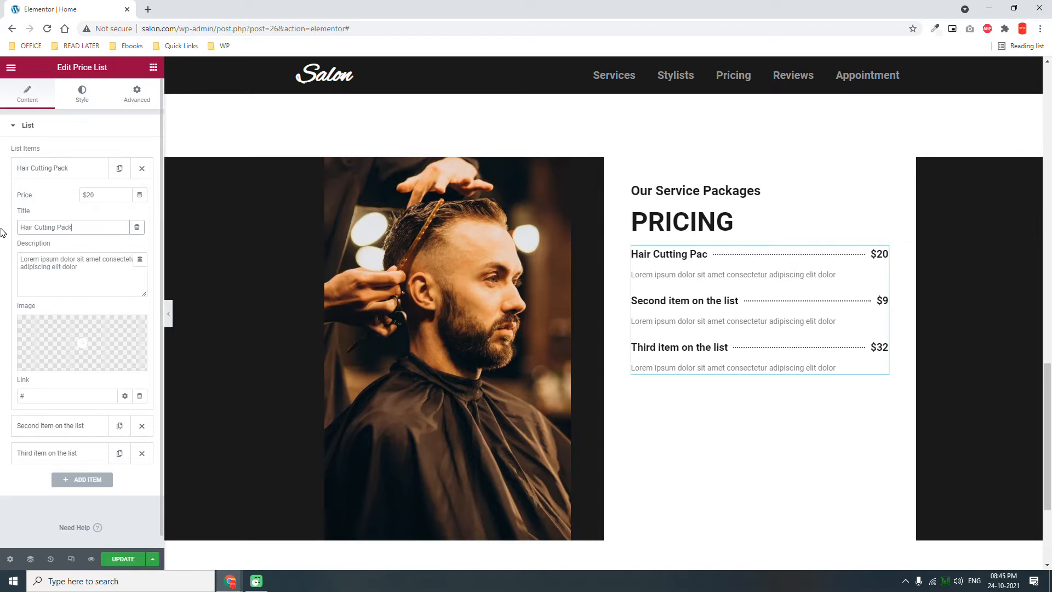
text(age I)
Step: Set the title of the second price list item to "Hair Cutting Package II"
click(51, 425)
drag(115, 254, 1, 267)
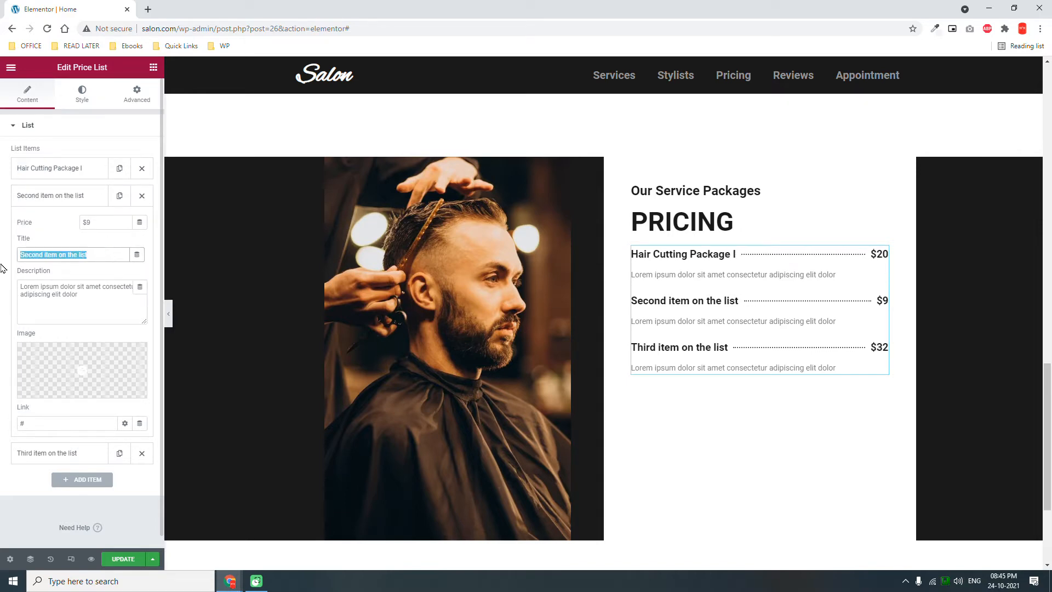
text(Hair)
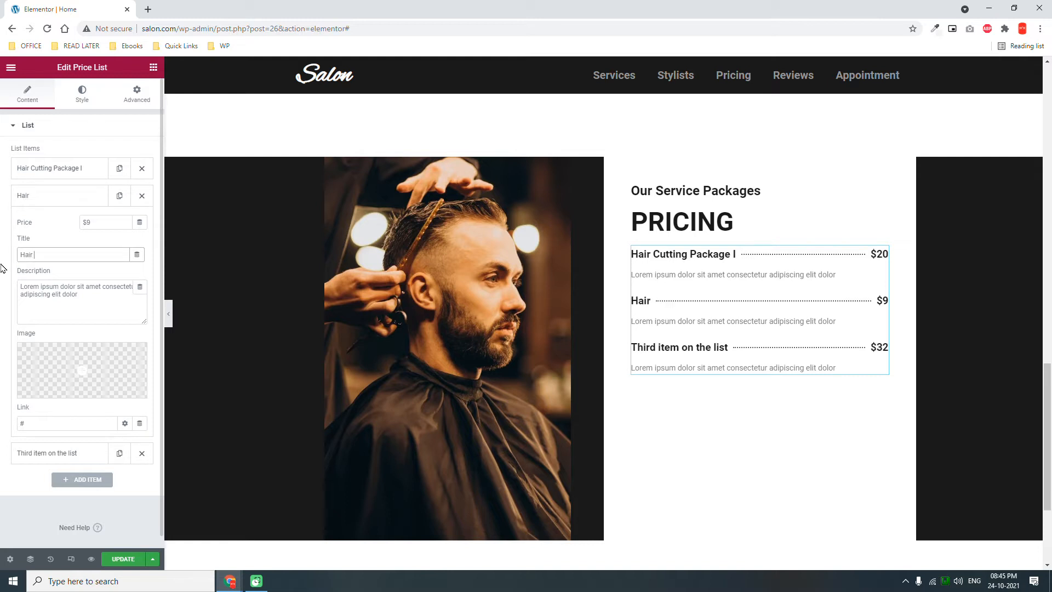
text( Cutting Pack)
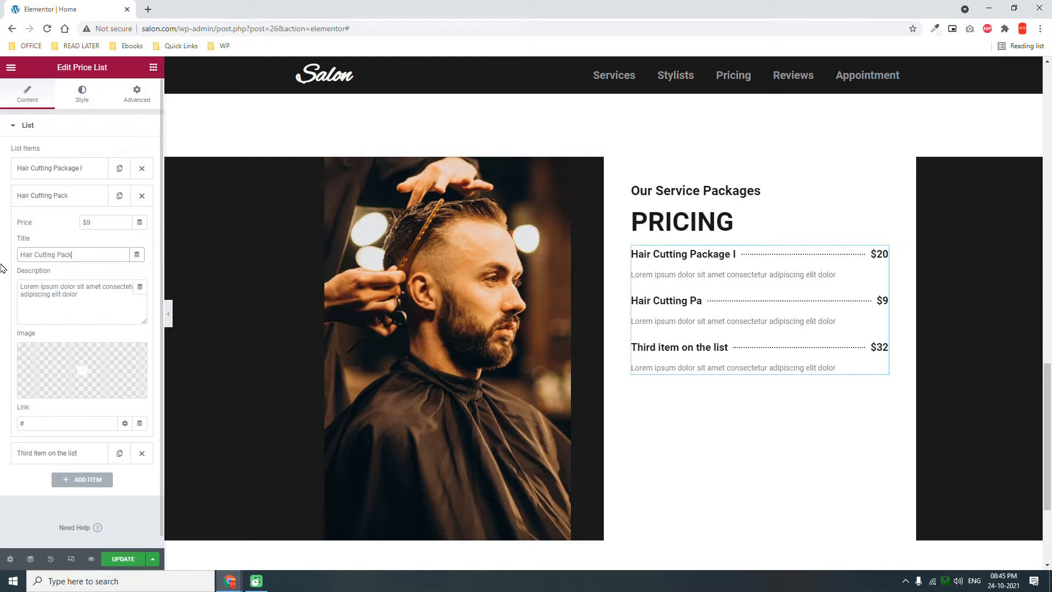
text(age II)
click(69, 196)
Step: Set the title of the third price list item to "Hair Coloring Package I"
click(76, 225)
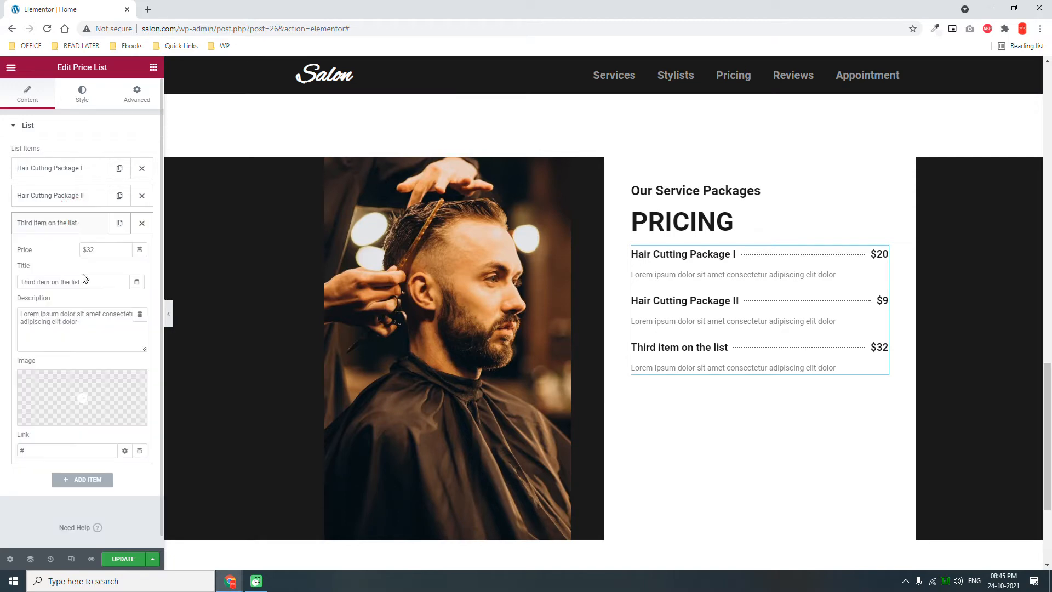
drag(85, 280, 2, 282)
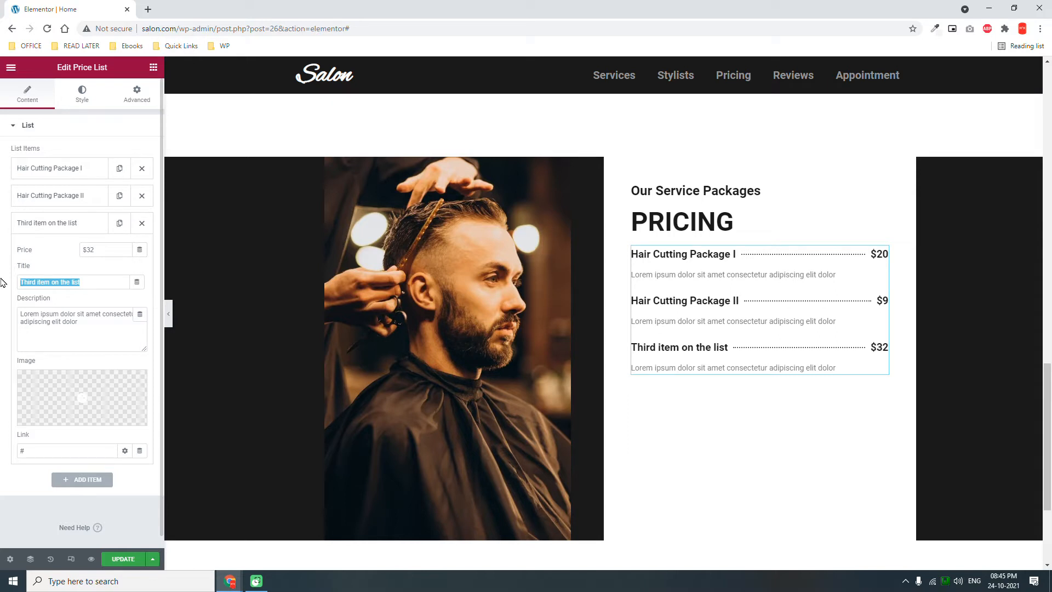
click(114, 273)
drag(108, 278, 1, 298)
text(Hair Color)
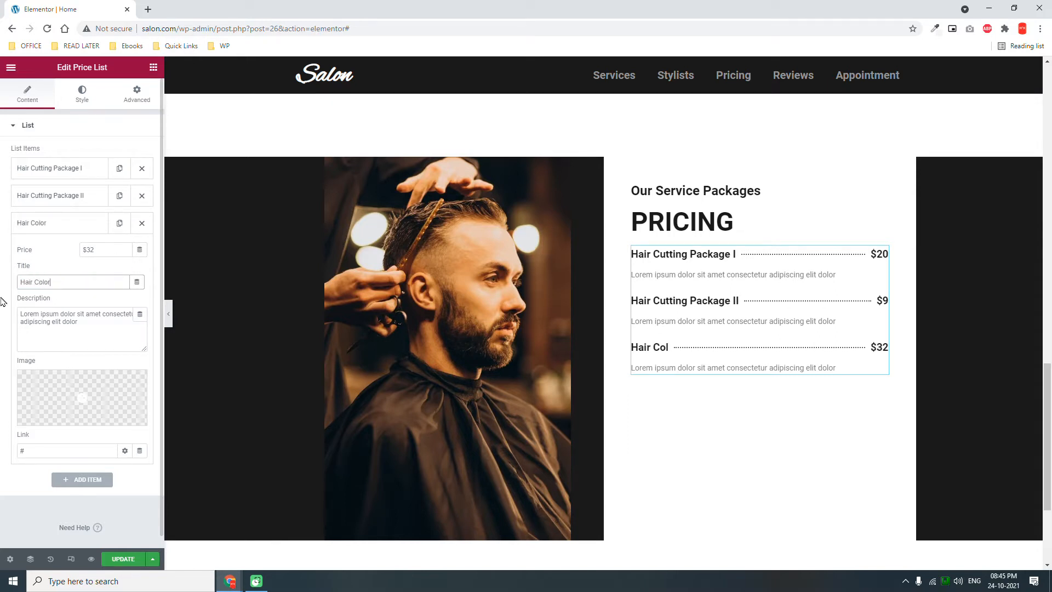
text(ing Package I)
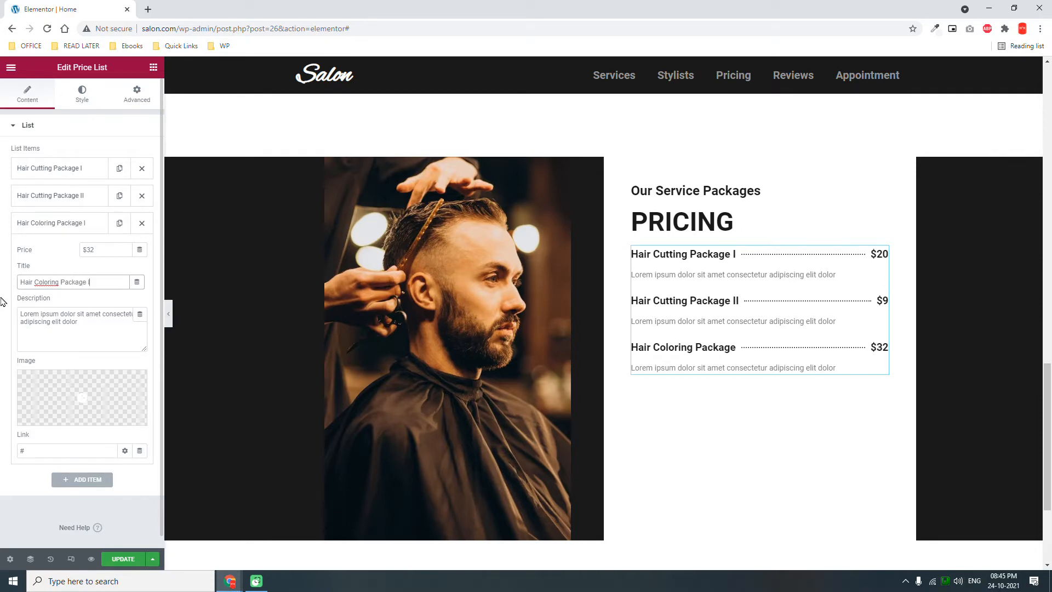
click(77, 219)
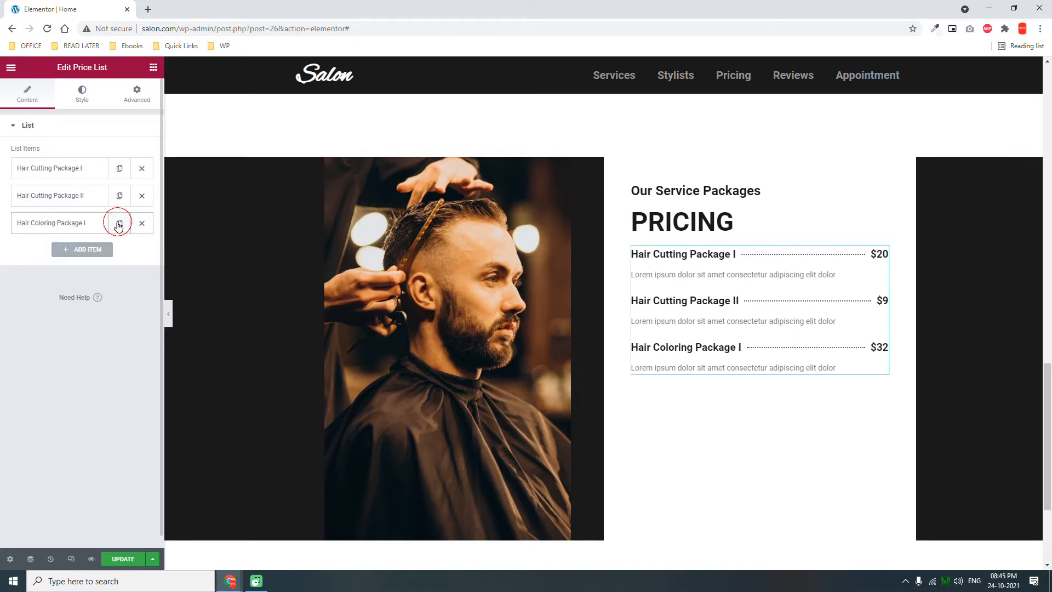
Step: Duplicate the "Hair Coloring Package I" item and rename the copy "Hair Coloring Package II"
click(118, 224)
click(77, 250)
click(104, 310)
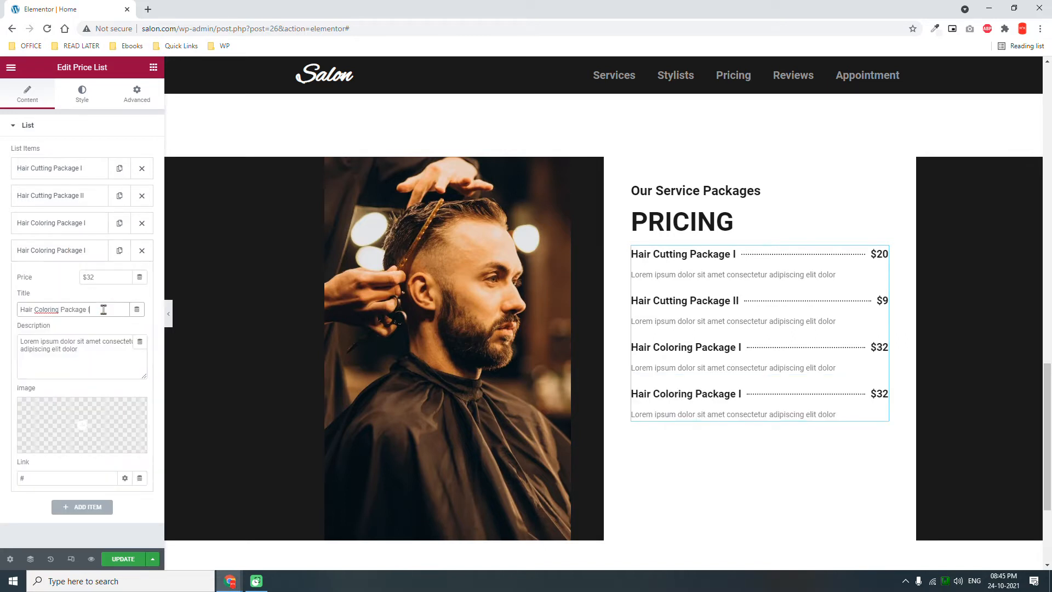
text(I)
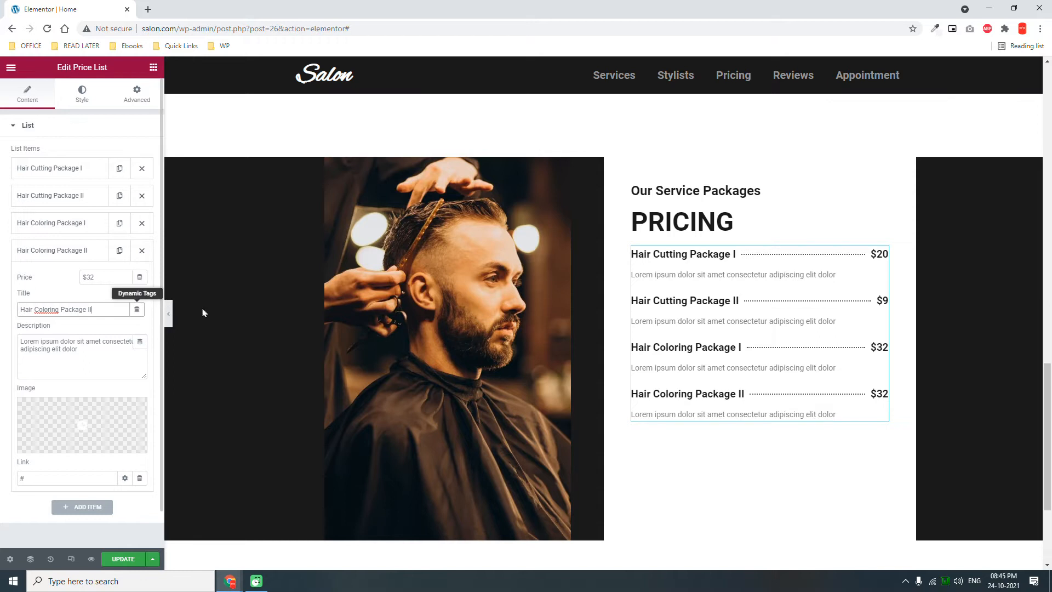
Step: Give the white pricing column a solid border of width 1 on all sides in the global Secondary color
click(169, 314)
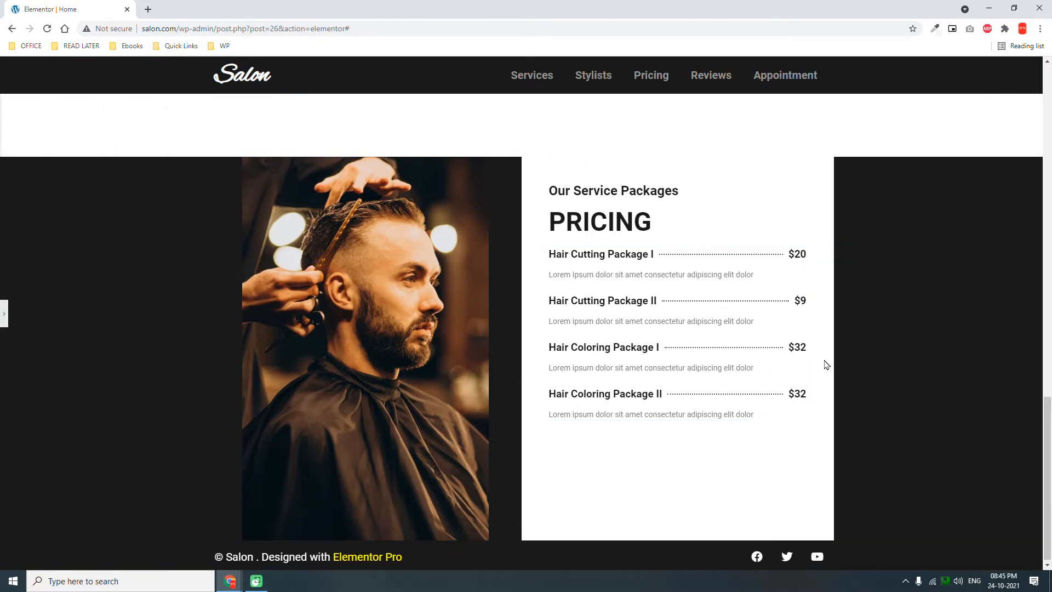
scroll(826, 364, up, 4)
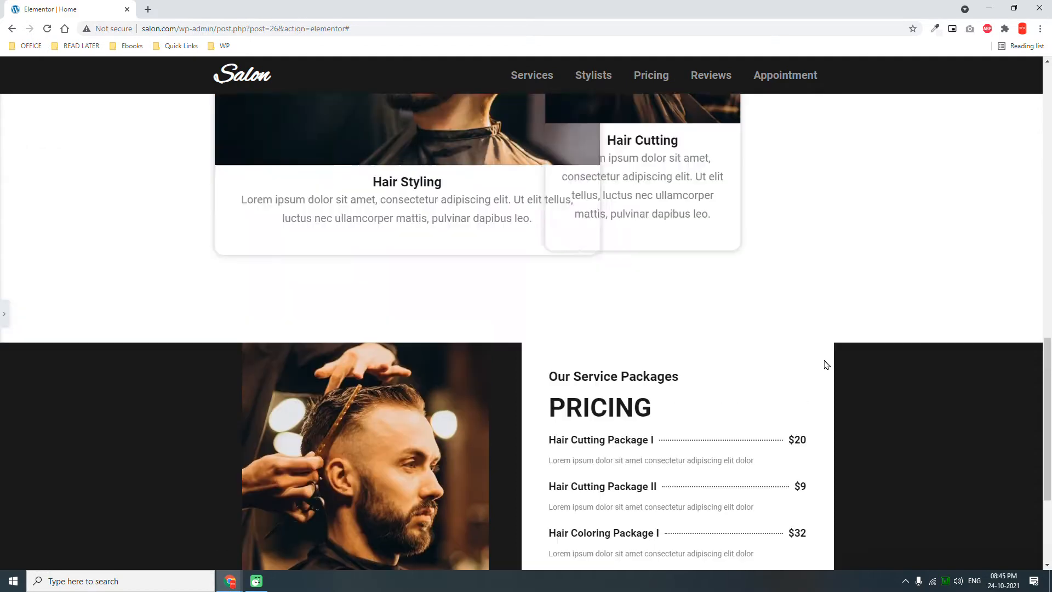
scroll(827, 365, down, 3)
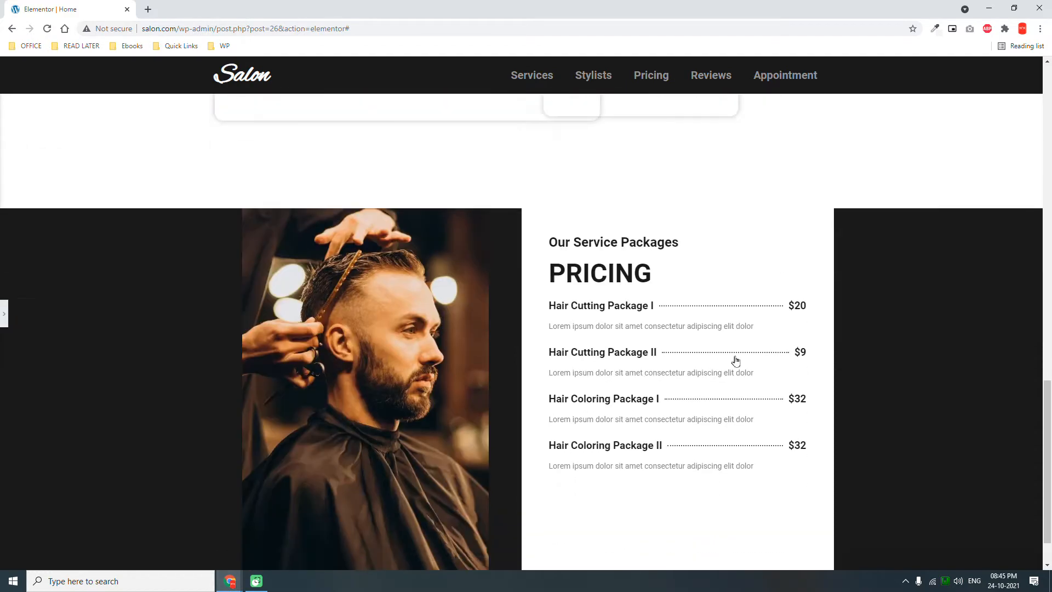
click(5, 317)
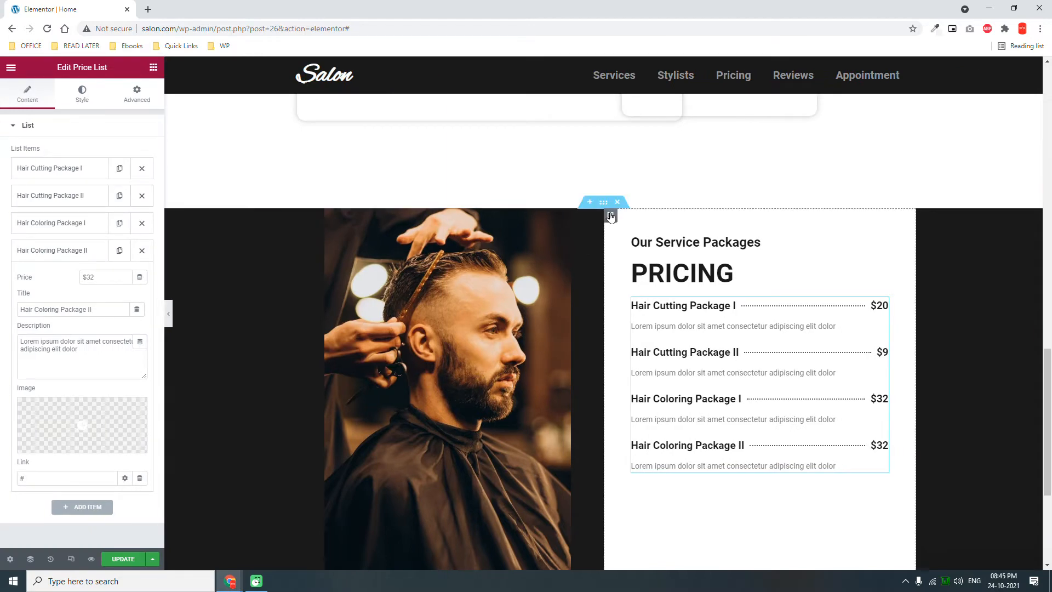
click(611, 215)
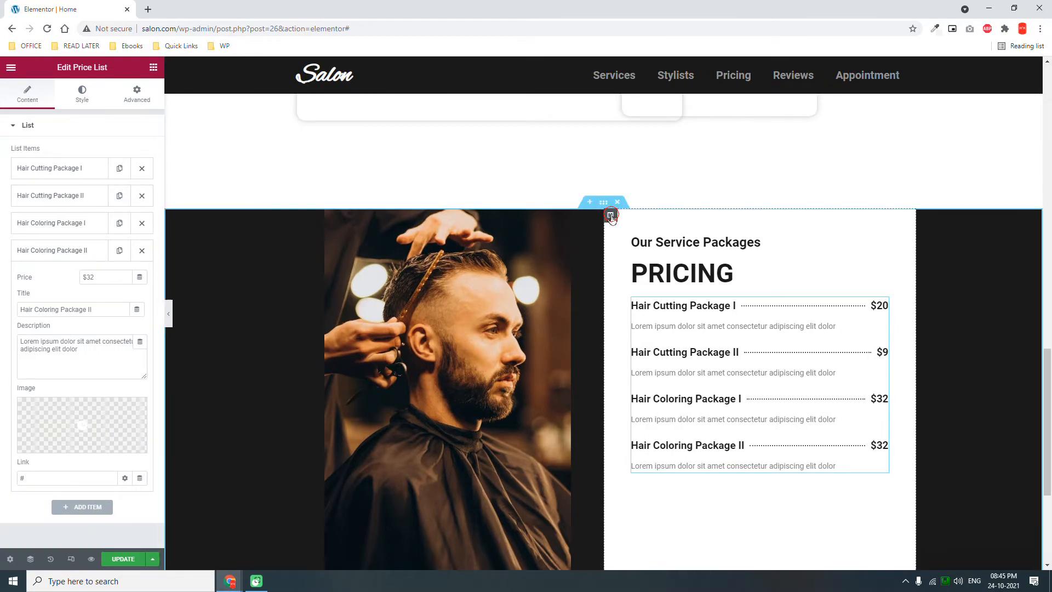
click(85, 102)
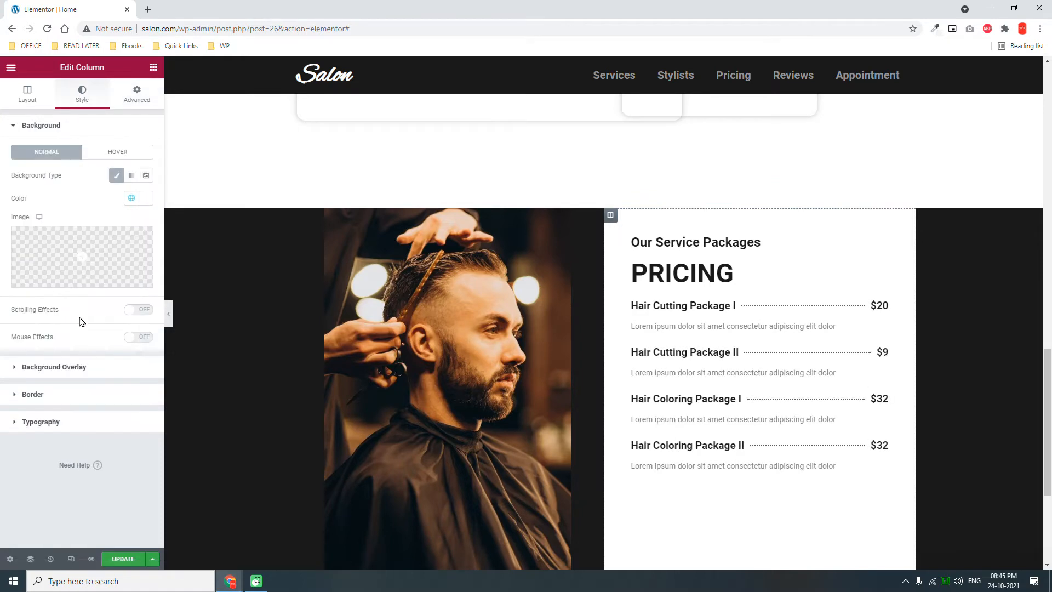
click(62, 395)
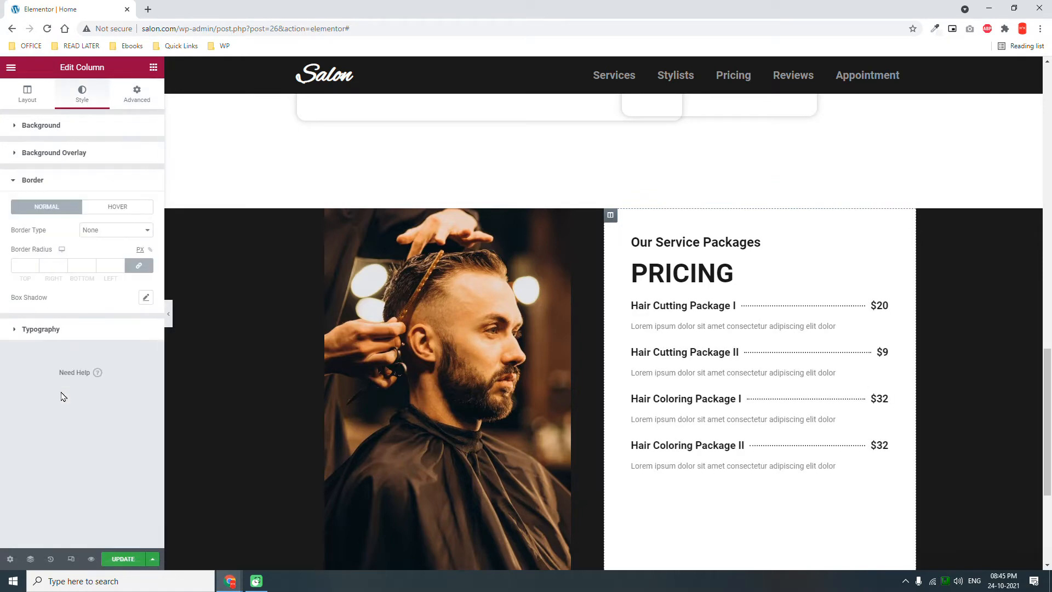
click(116, 231)
click(104, 246)
click(121, 263)
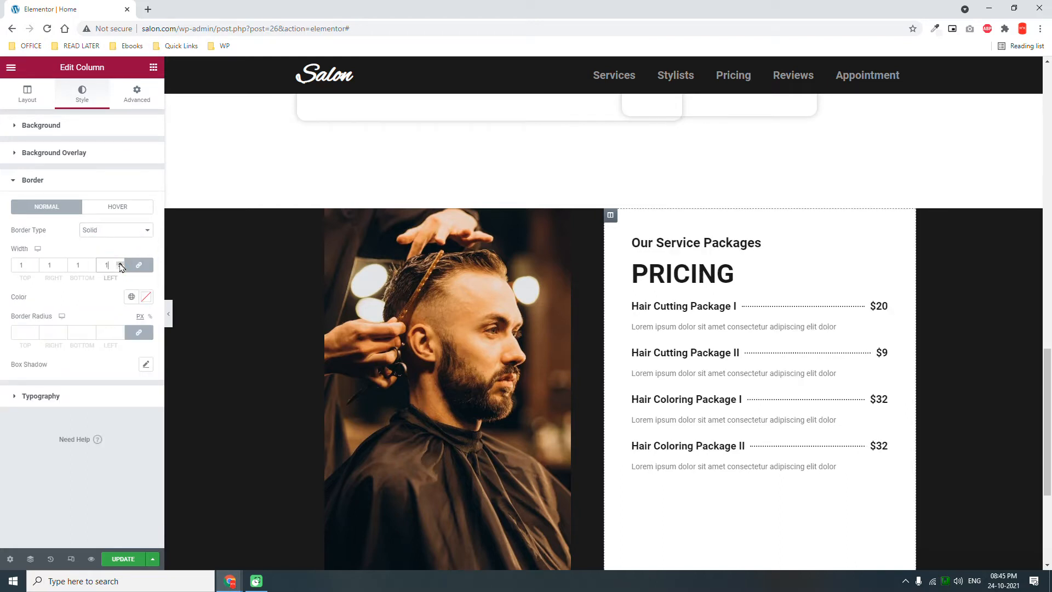
click(132, 296)
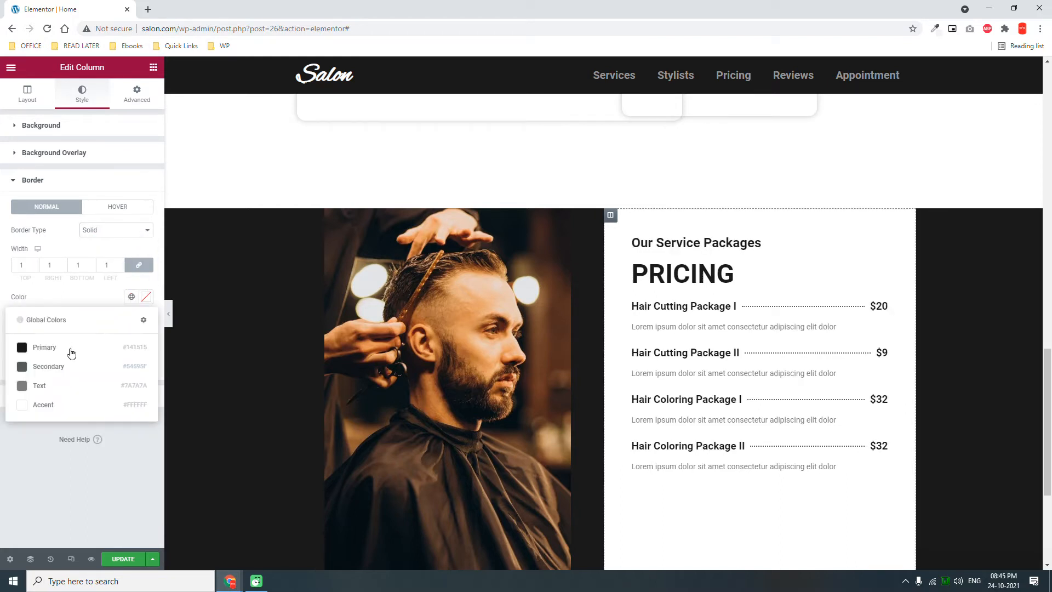
click(65, 365)
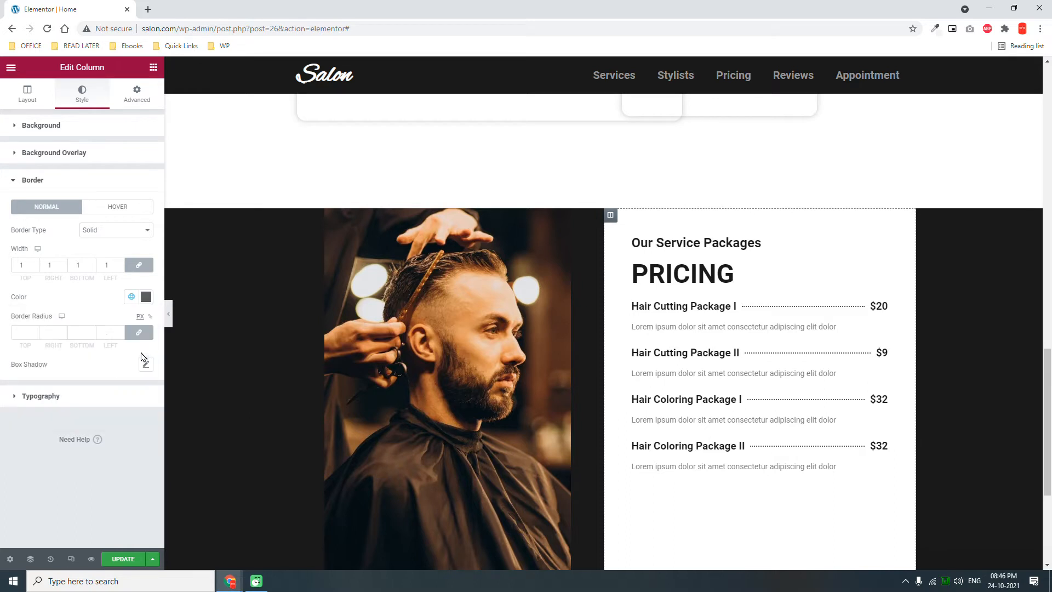
Step: Preview the bordered pricing column at full width and add a new single-column section below the pricing section
click(169, 314)
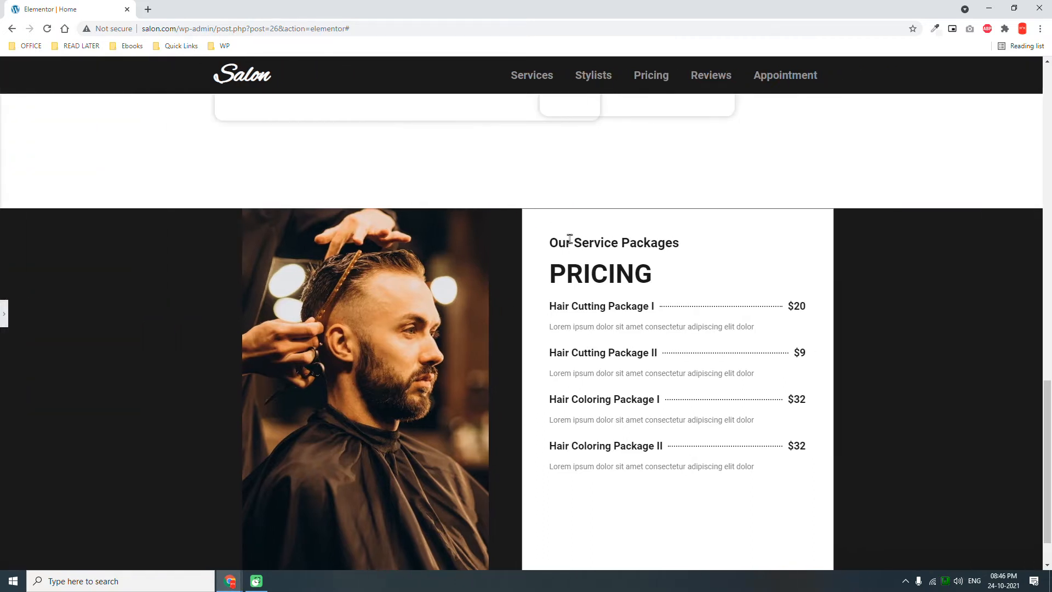
scroll(699, 309, down, 1)
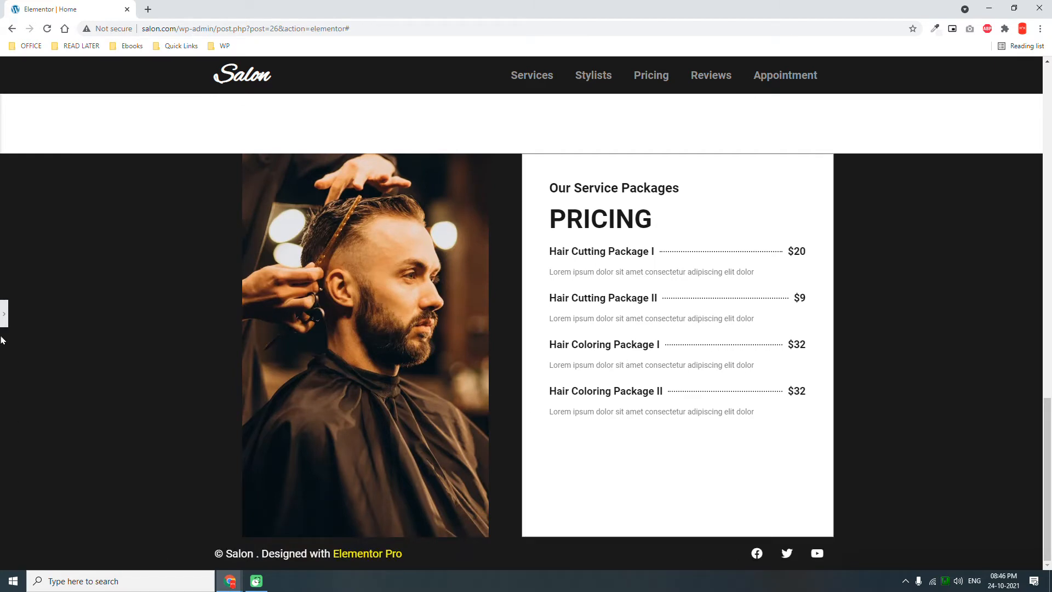
click(6, 314)
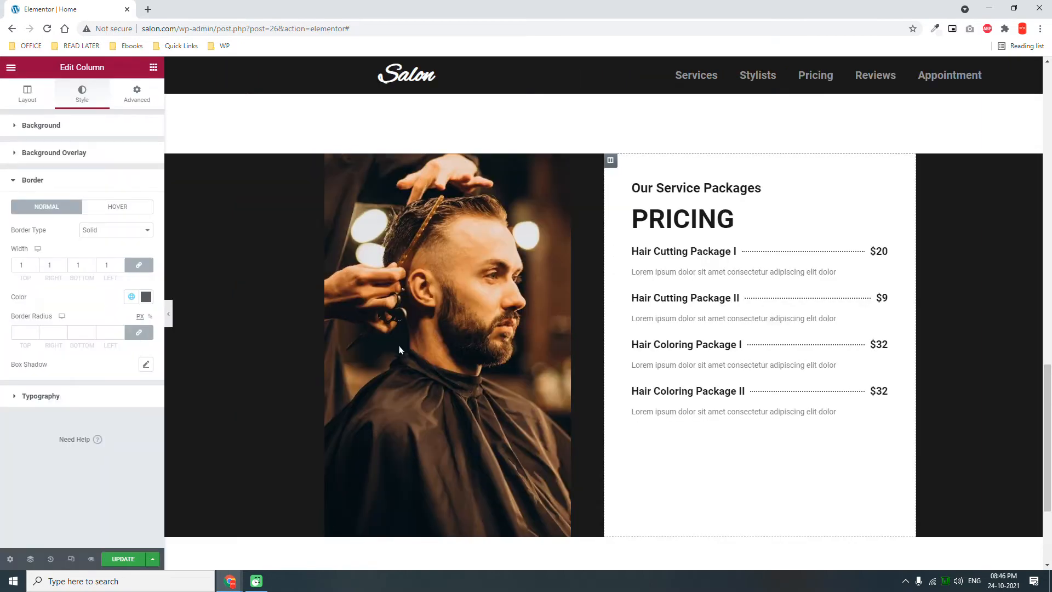
scroll(552, 352, down, 3)
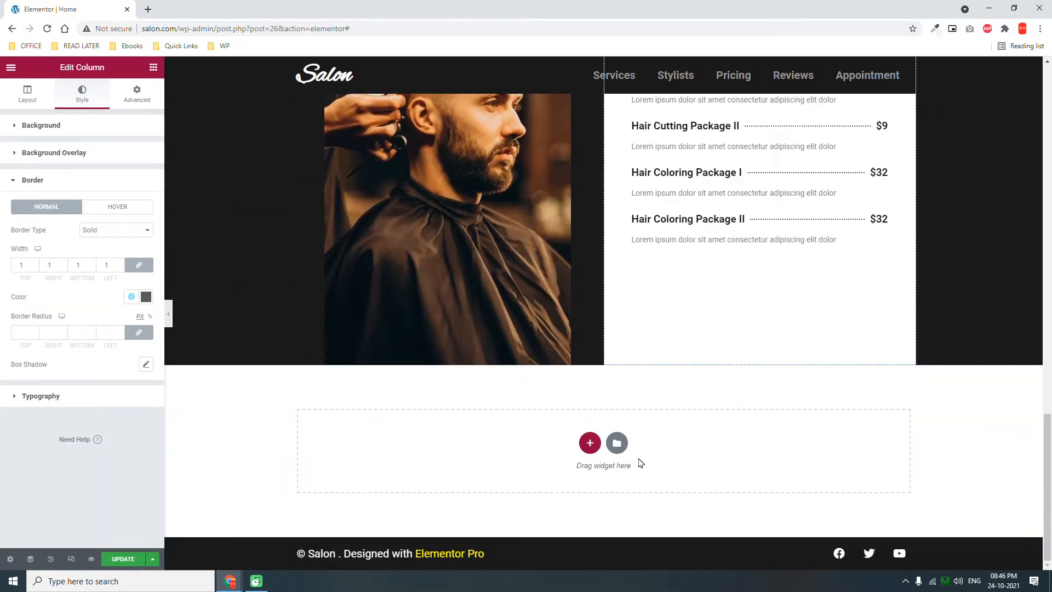
click(590, 451)
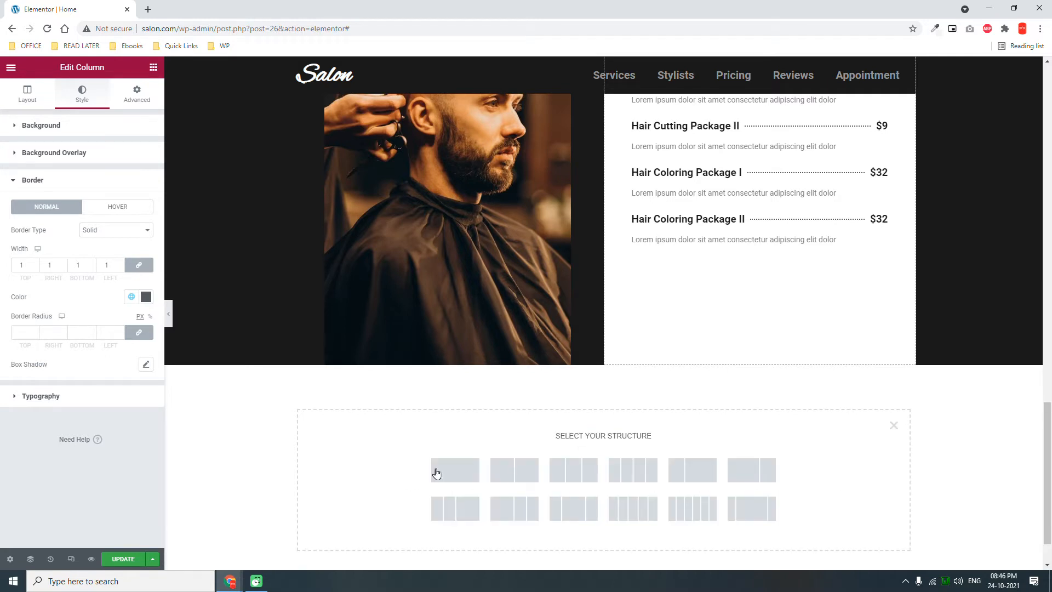
click(458, 473)
Step: Set the new section's padding to 150 px above and below, keeping the sides at 0
click(133, 98)
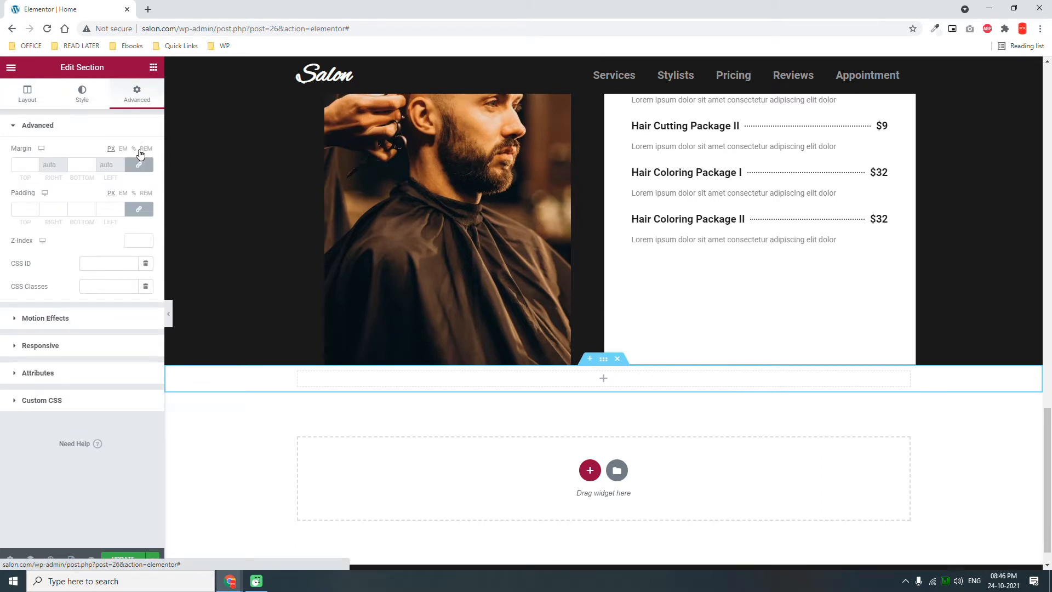
click(139, 208)
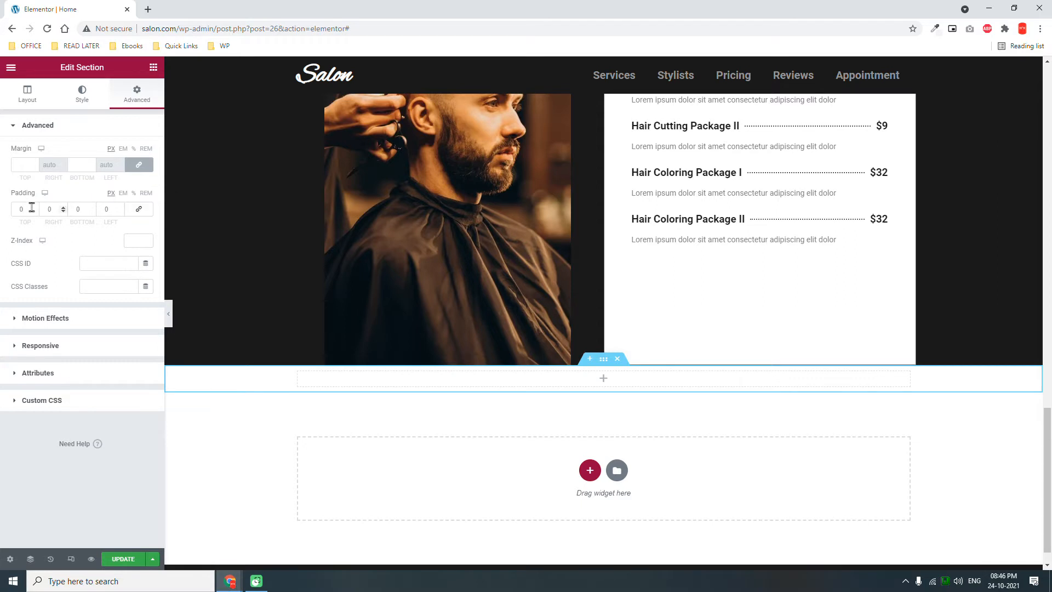
drag(33, 211, 1, 199)
text(150)
key(Tab)
key(Tab)
text(150)
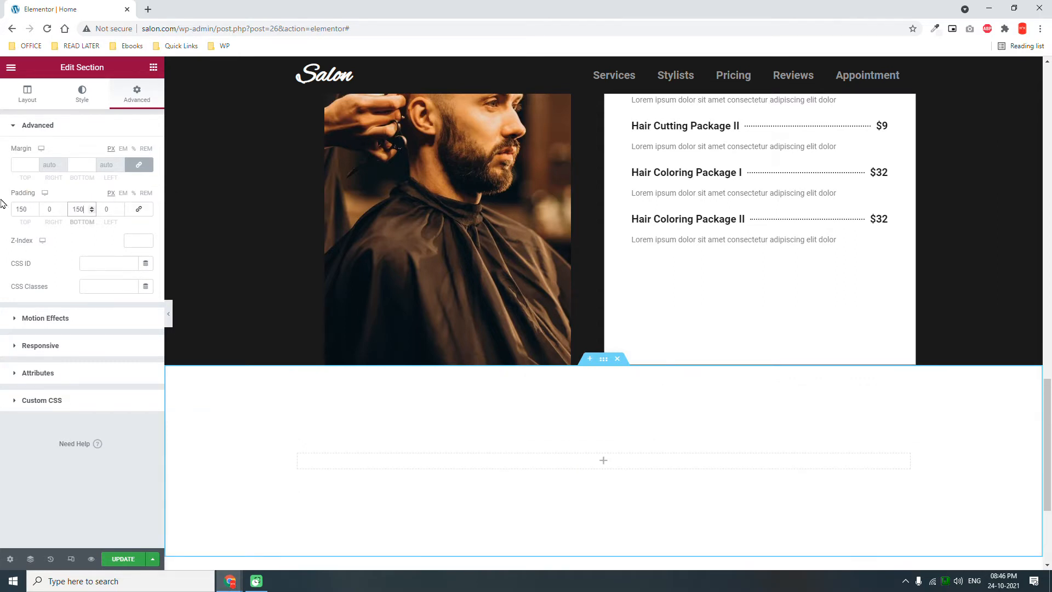
Step: Add a Heading widget to the new section with the H4 tag and center alignment
click(153, 67)
drag(122, 167, 673, 460)
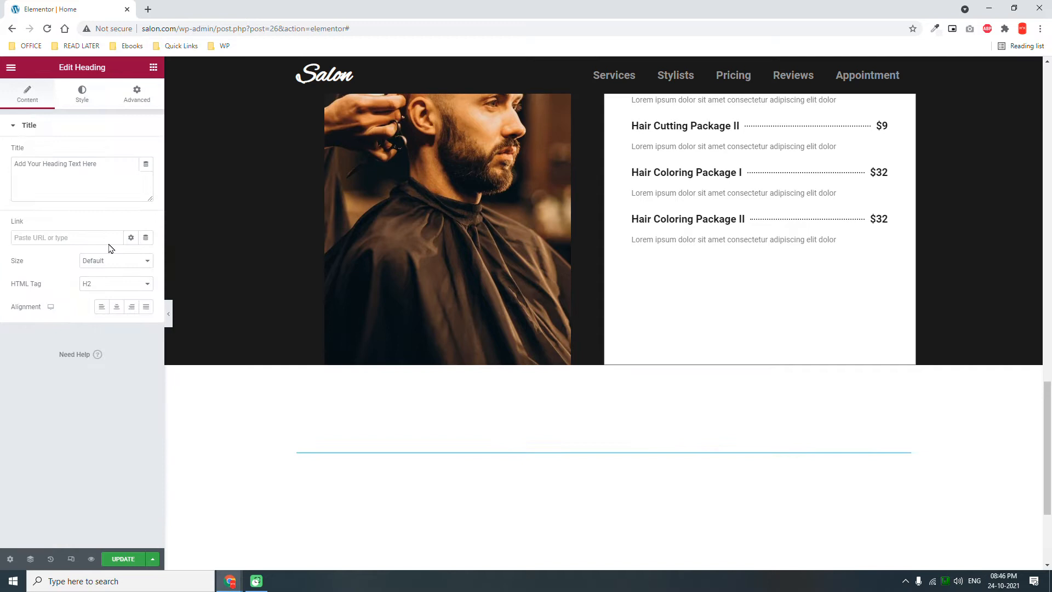
click(100, 284)
click(104, 316)
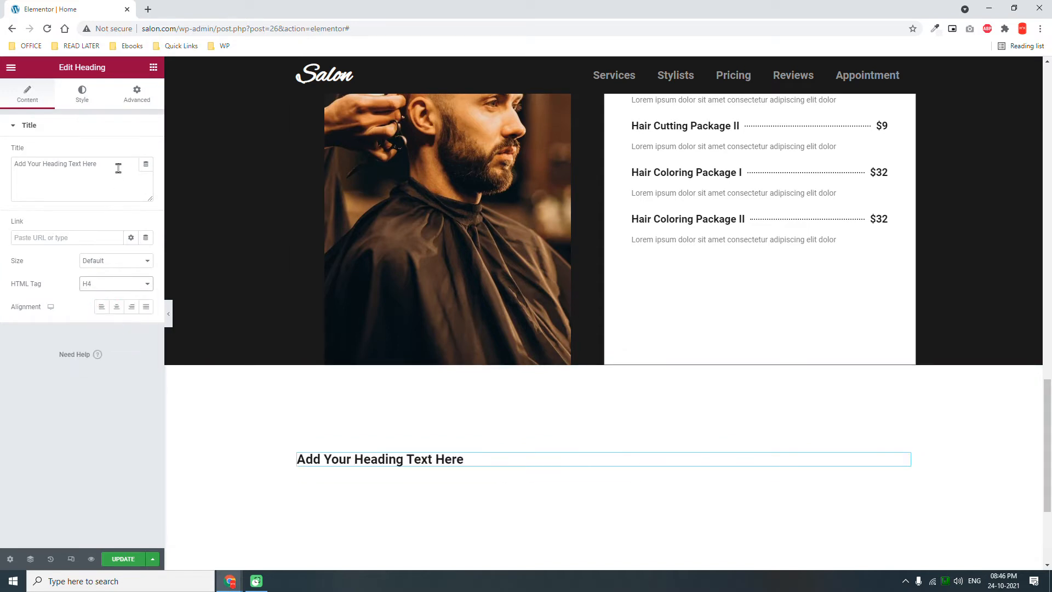
drag(117, 165, 2, 159)
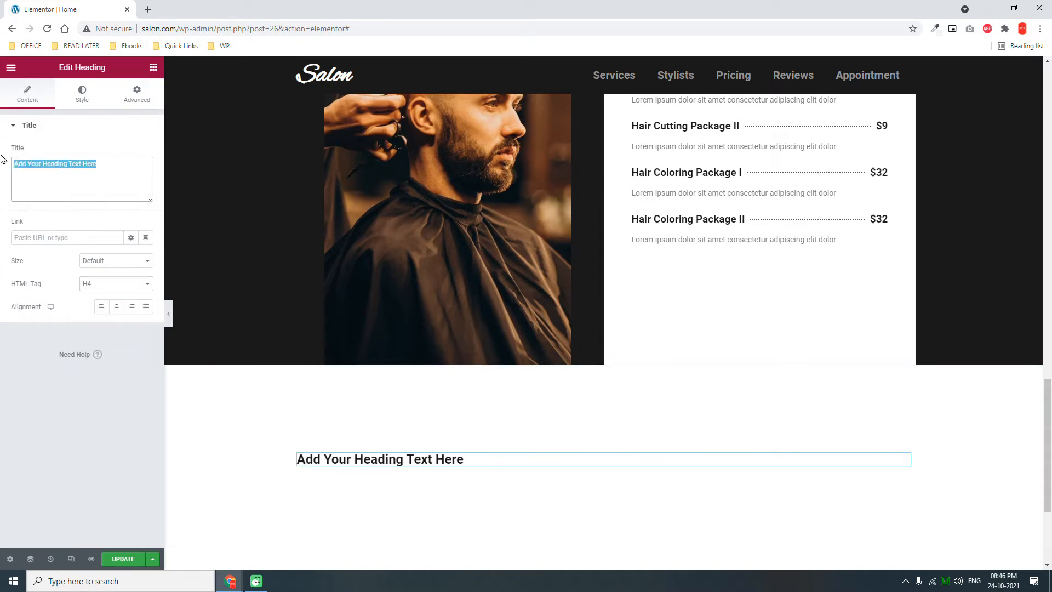
click(116, 307)
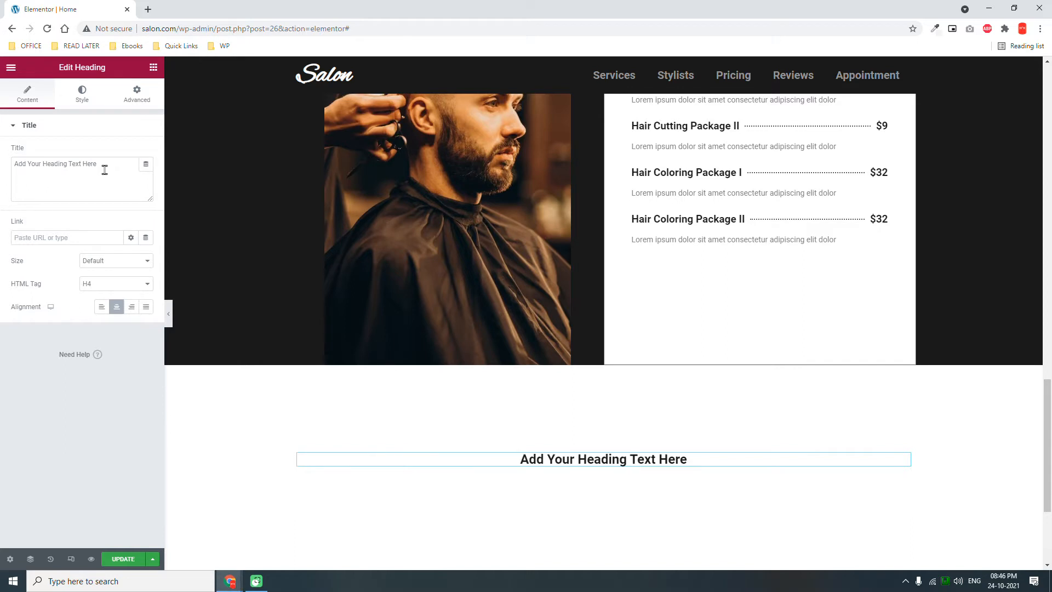
drag(107, 166, 1, 169)
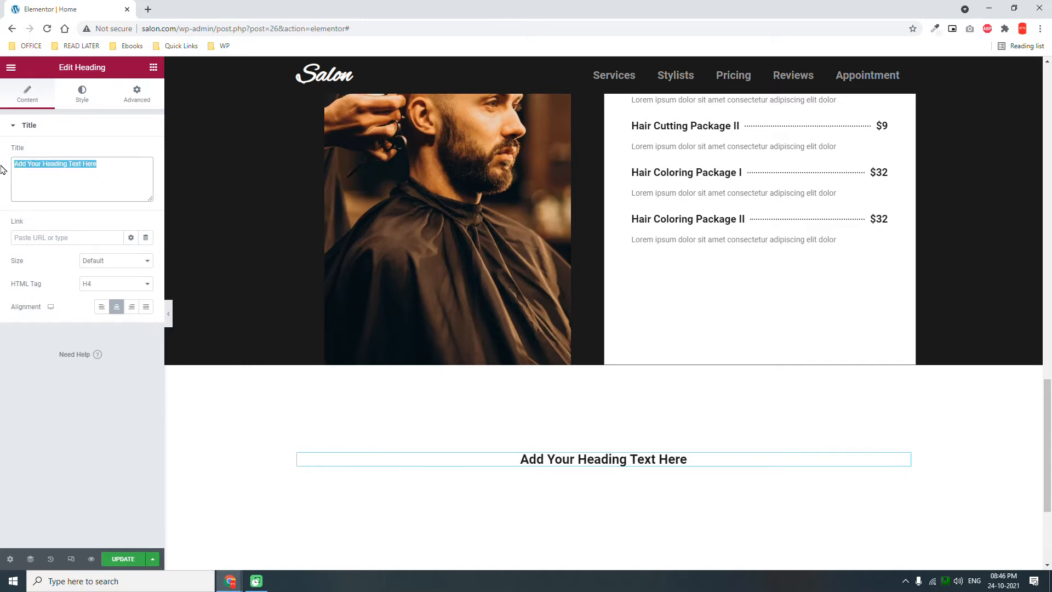
text(BOO)
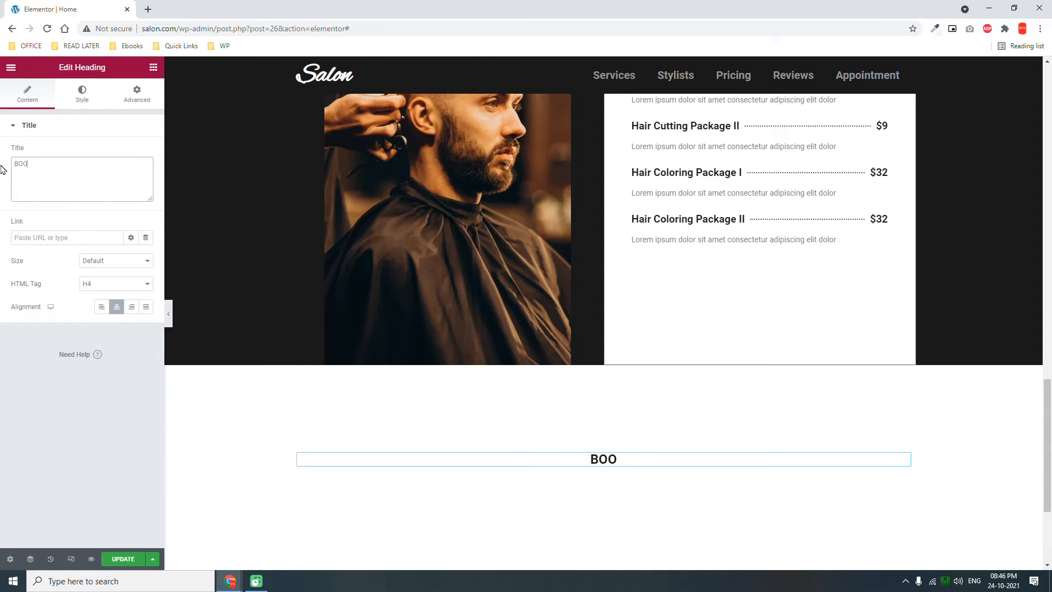
text(KING AP)
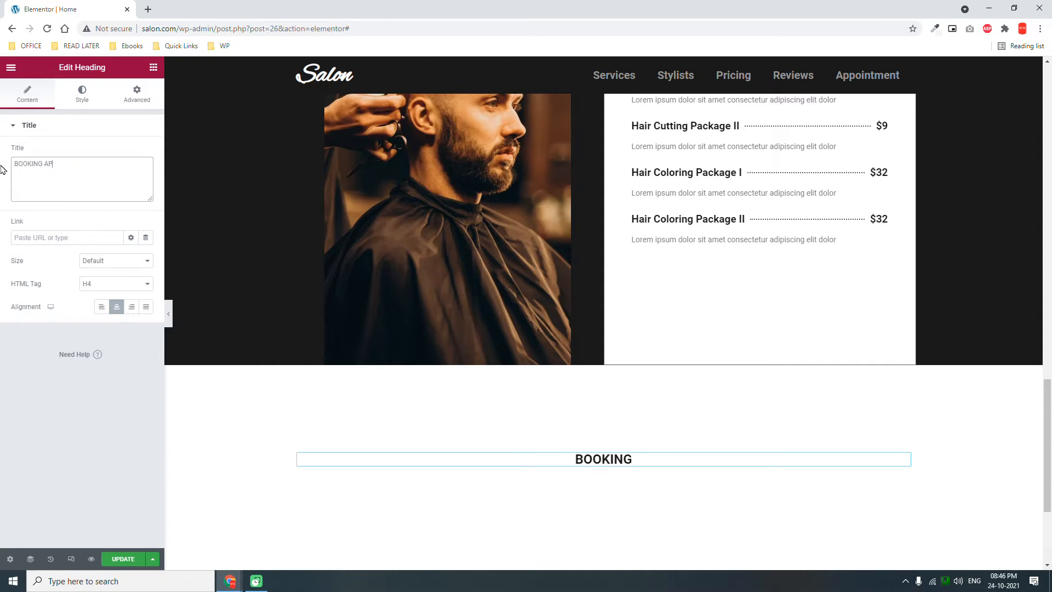
key(BackSpace)
key(BackSpace)
key(BackSpace)
key(BackSpace)
key(BackSpace)
key(BackSpace)
key(BackSpace)
key(BackSpace)
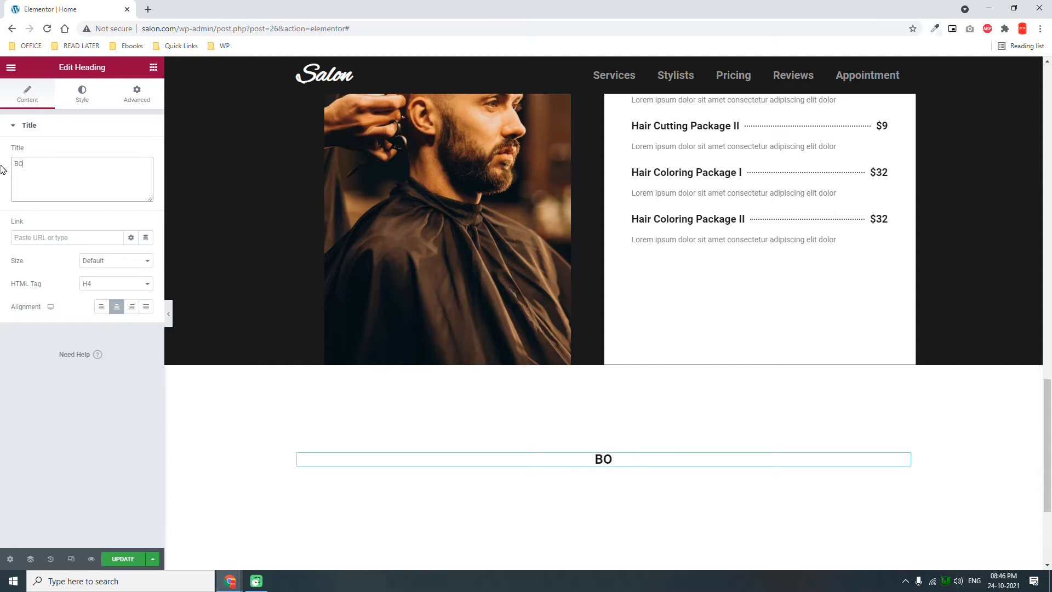
key(BackSpace)
text(o)
key(BackSpace)
Step: Set the centered H4 heading's title to "Appointment Booking Form"
text(APp)
key(BackSpace)
key(BackSpace)
text(poi)
text(pointment Boo)
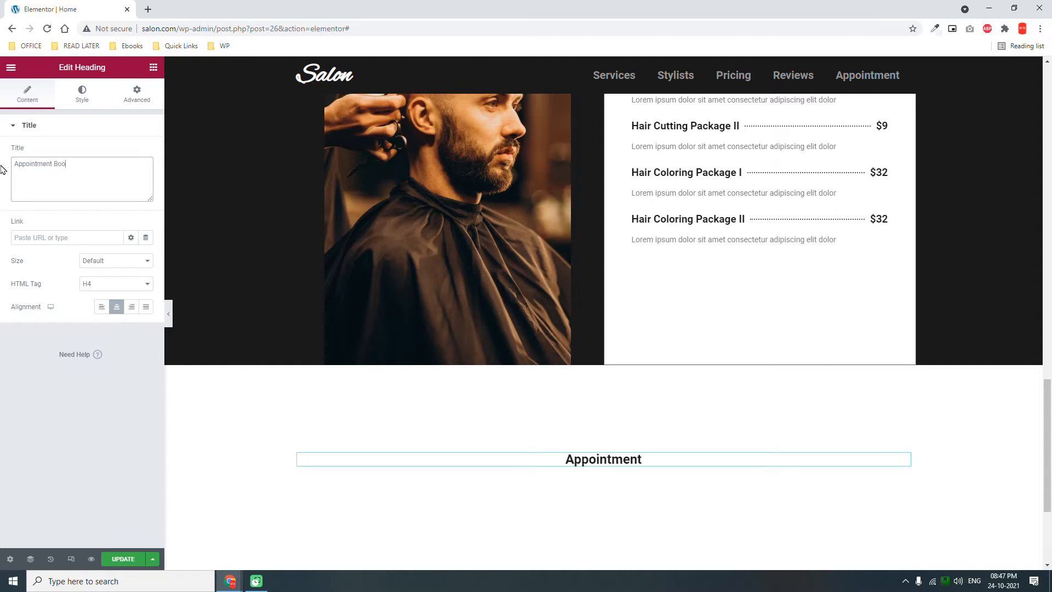
text(king Form)
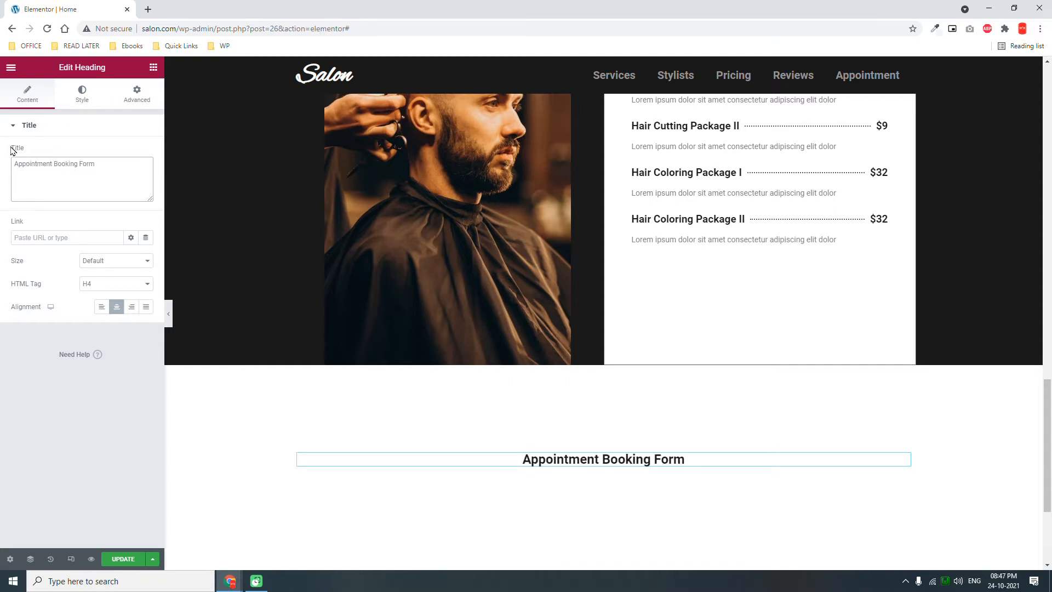
Step: Add a centered H2 heading titled "APPOINTMENT" below the "Appointment Booking Form" heading
click(153, 68)
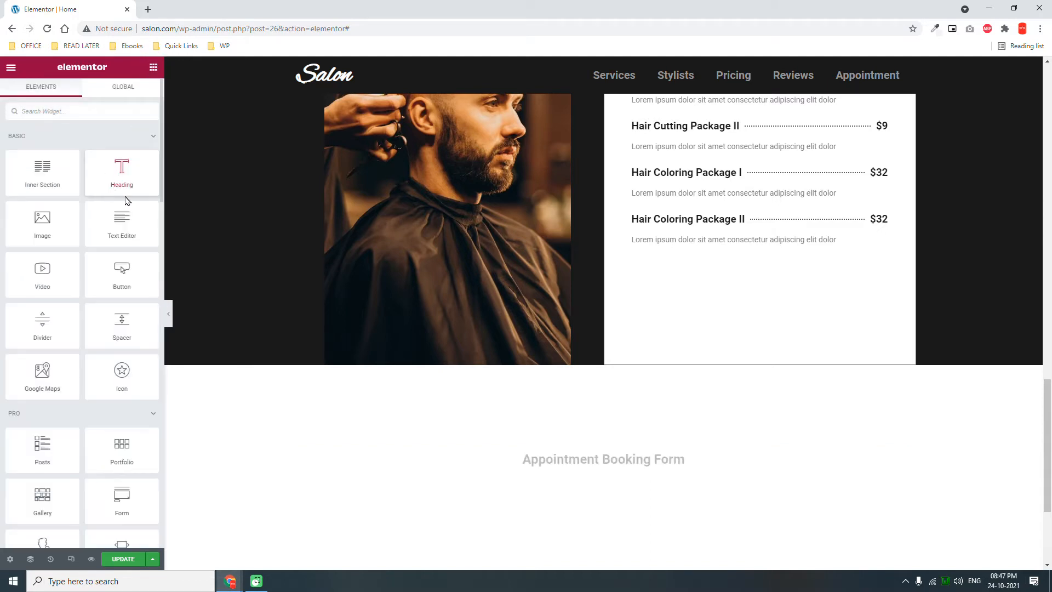
drag(112, 174, 652, 475)
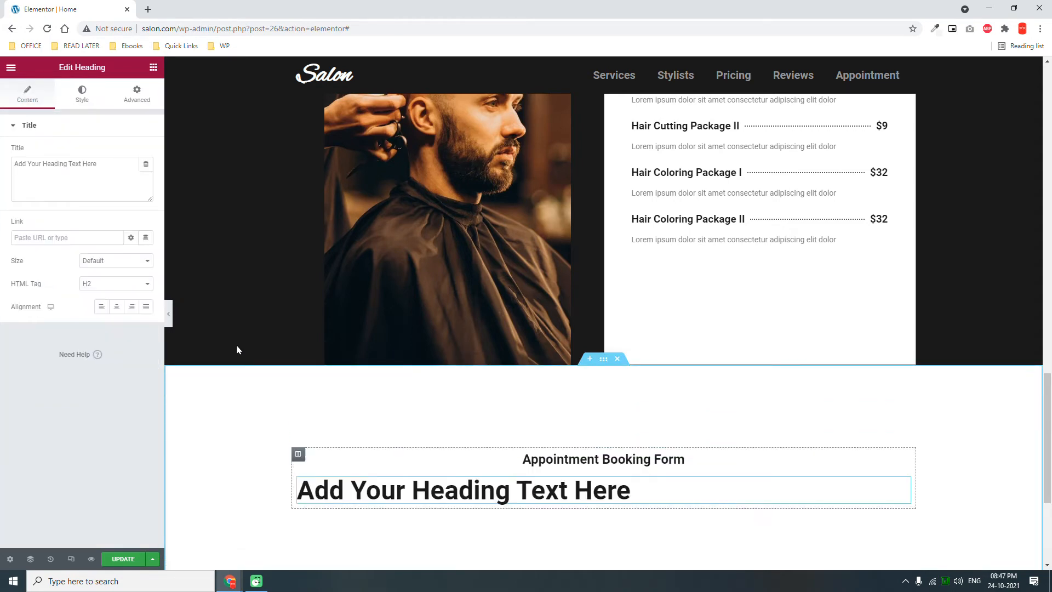
drag(106, 189, 3, 168)
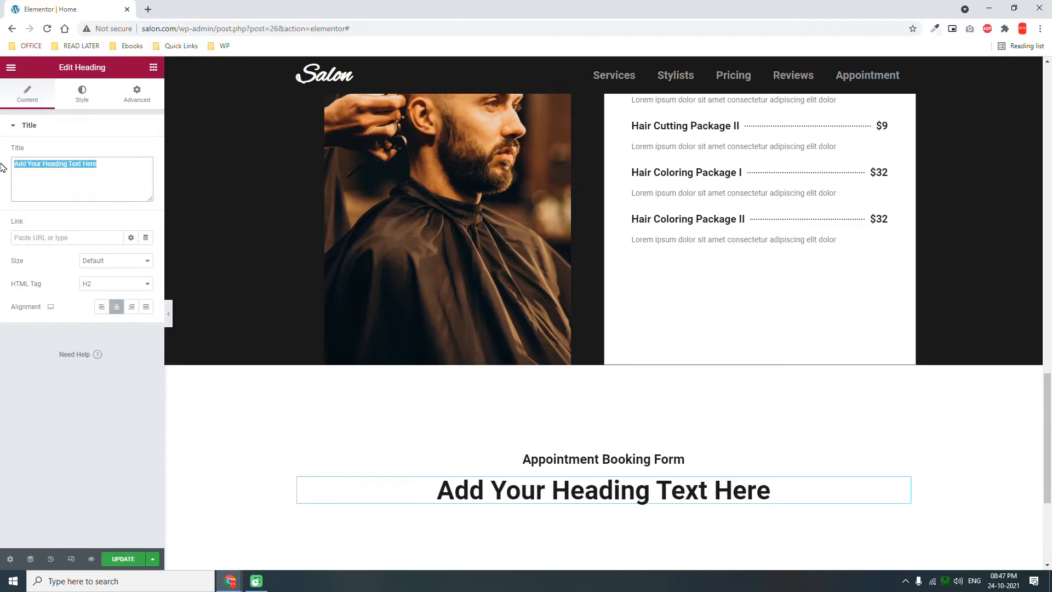
text(APPOI)
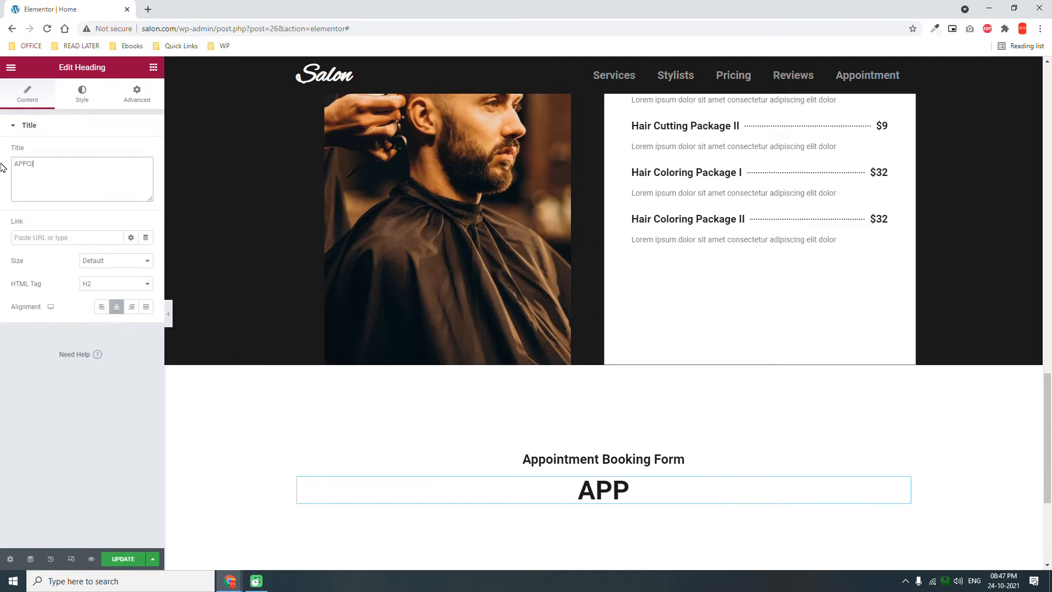
text(NTMENT)
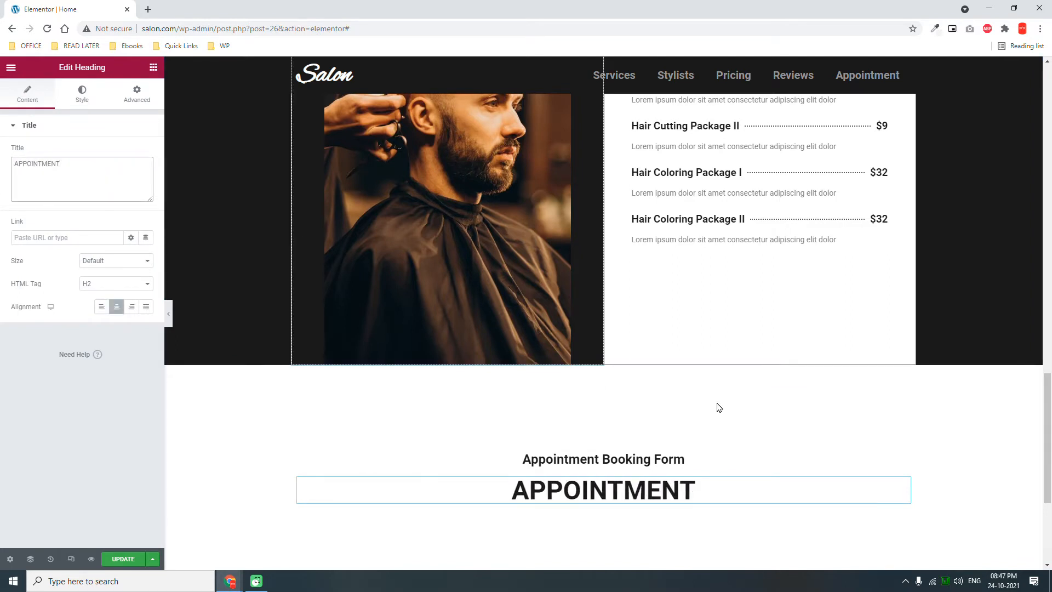
Step: Find the Form widget and place it below the "APPOINTMENT" heading
scroll(719, 407, down, 3)
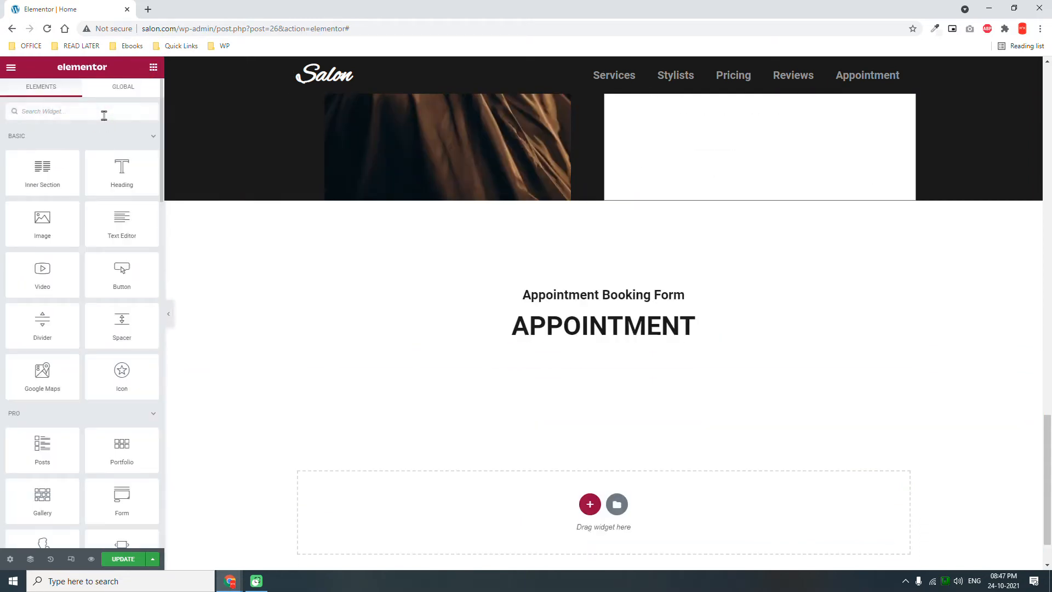
text(FORM)
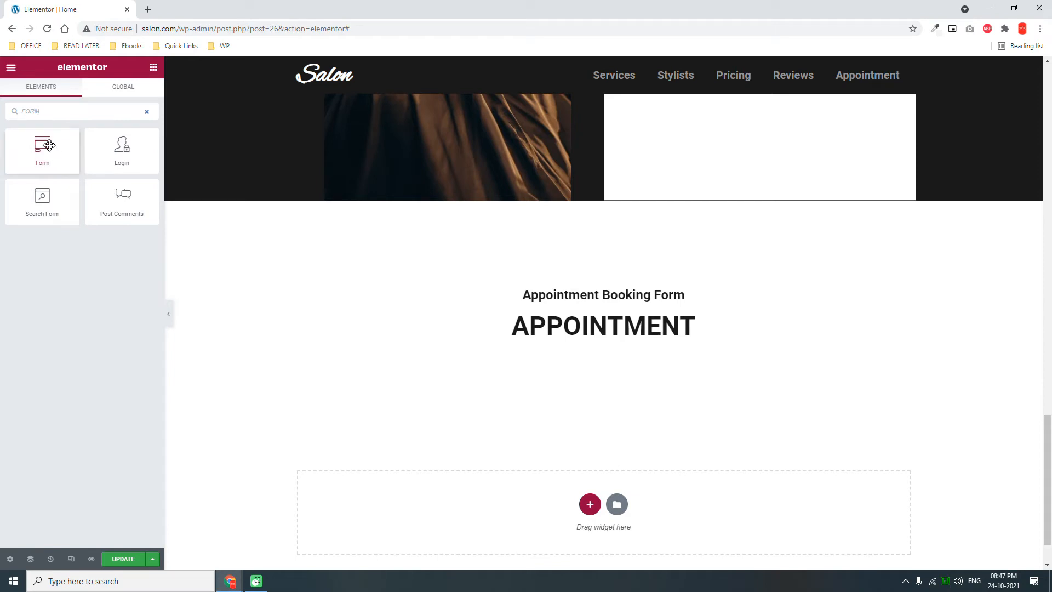
drag(84, 167, 675, 336)
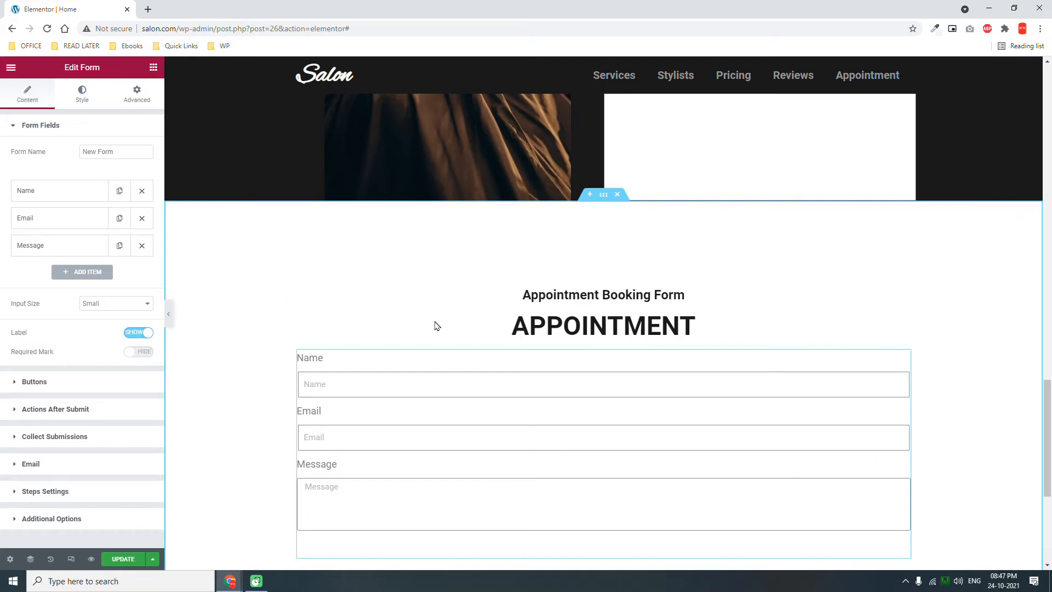
Step: Set the boxed content width of the appointment section to 750
click(603, 196)
click(27, 94)
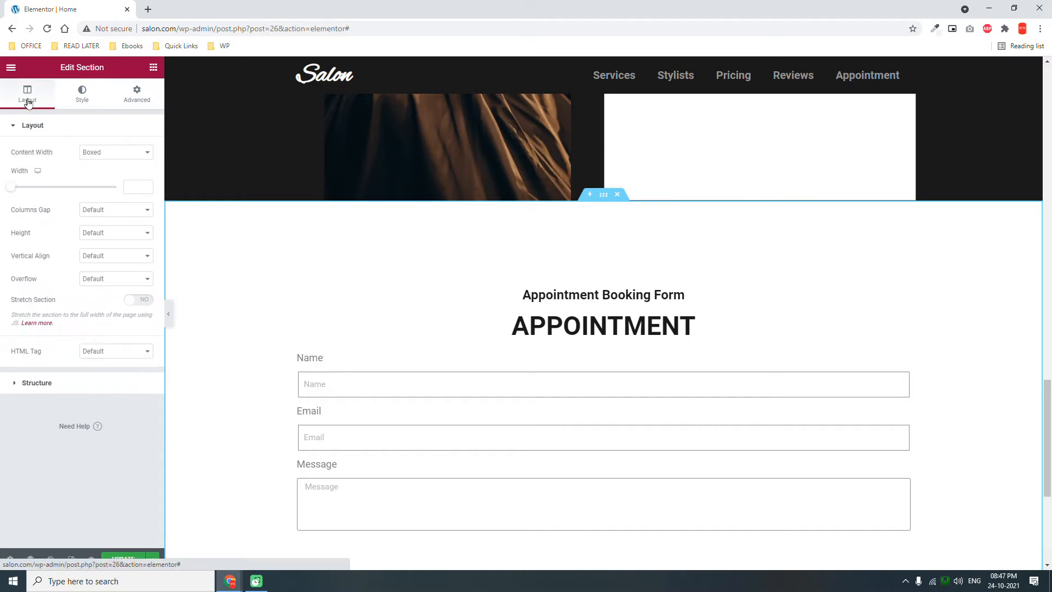
click(129, 189)
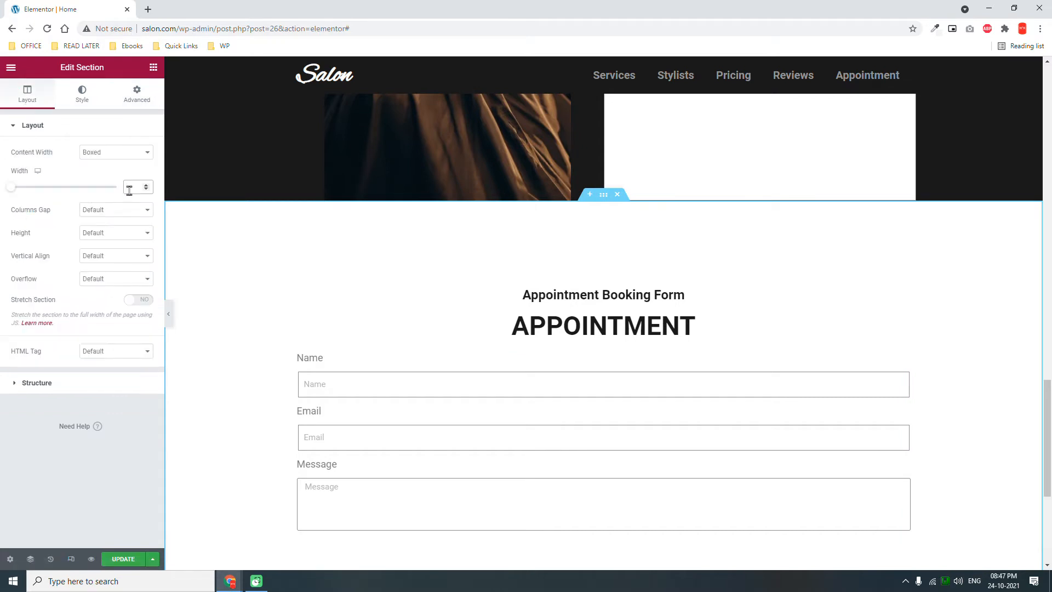
text(750)
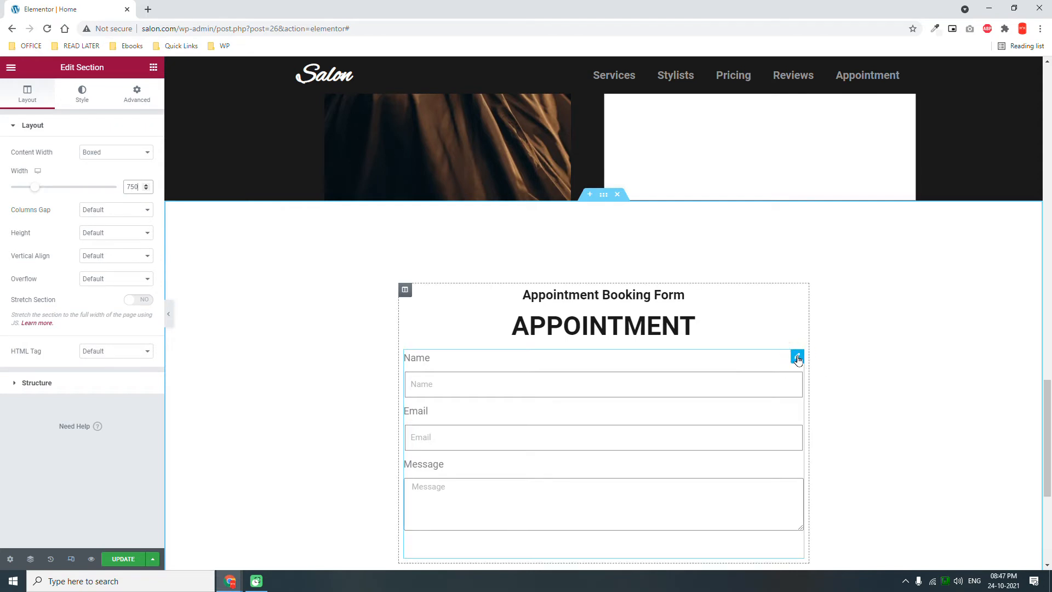
Step: Hide the appointment form's field labels and remove its Message field
click(798, 358)
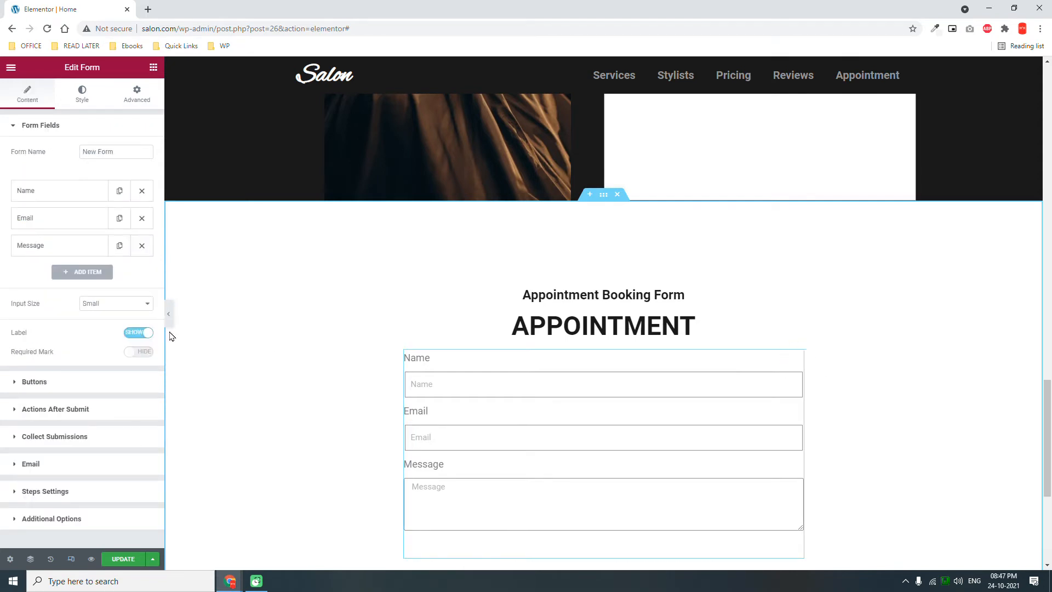
click(137, 333)
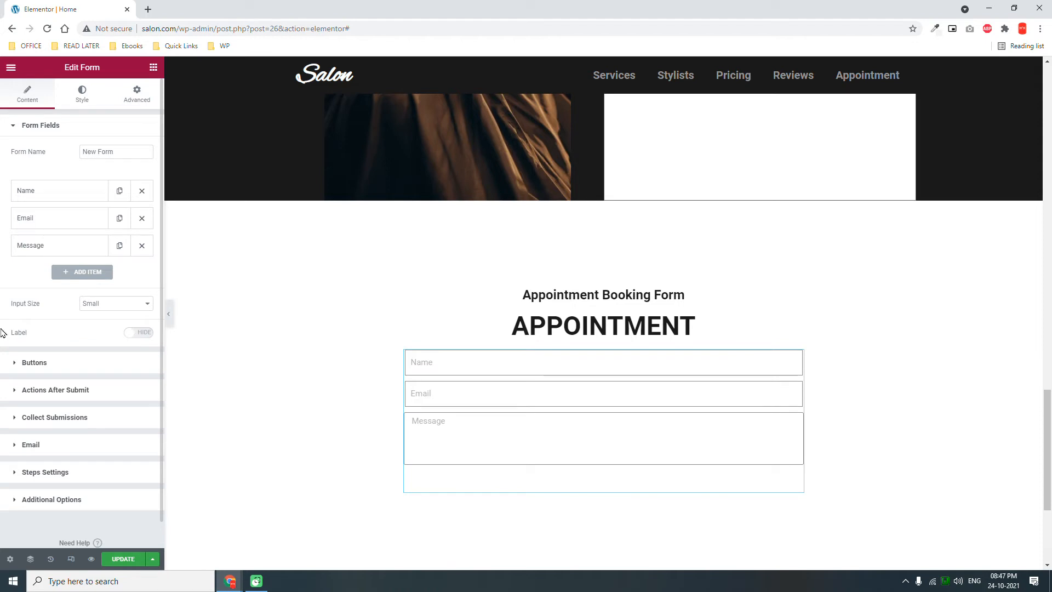
click(142, 246)
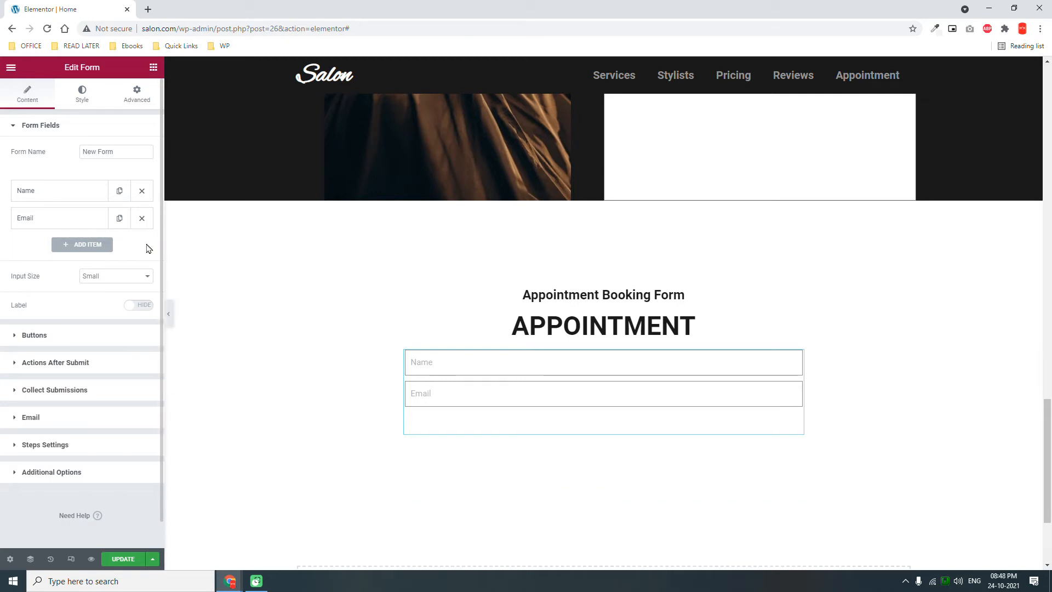
Step: Add a required Tel field to the form with the placeholder "Mobile Number"
click(81, 243)
click(104, 293)
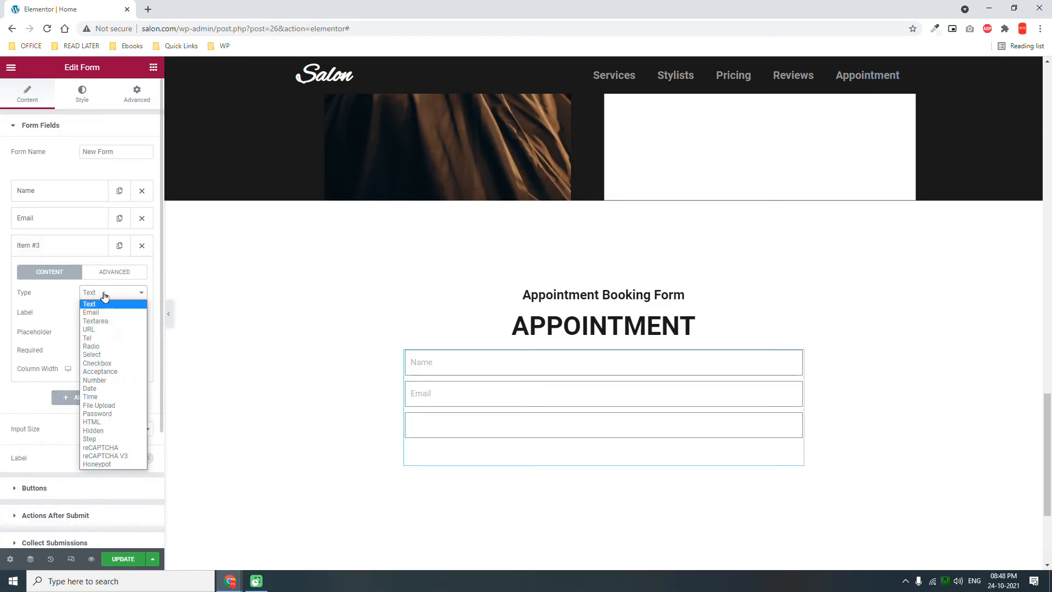
click(102, 338)
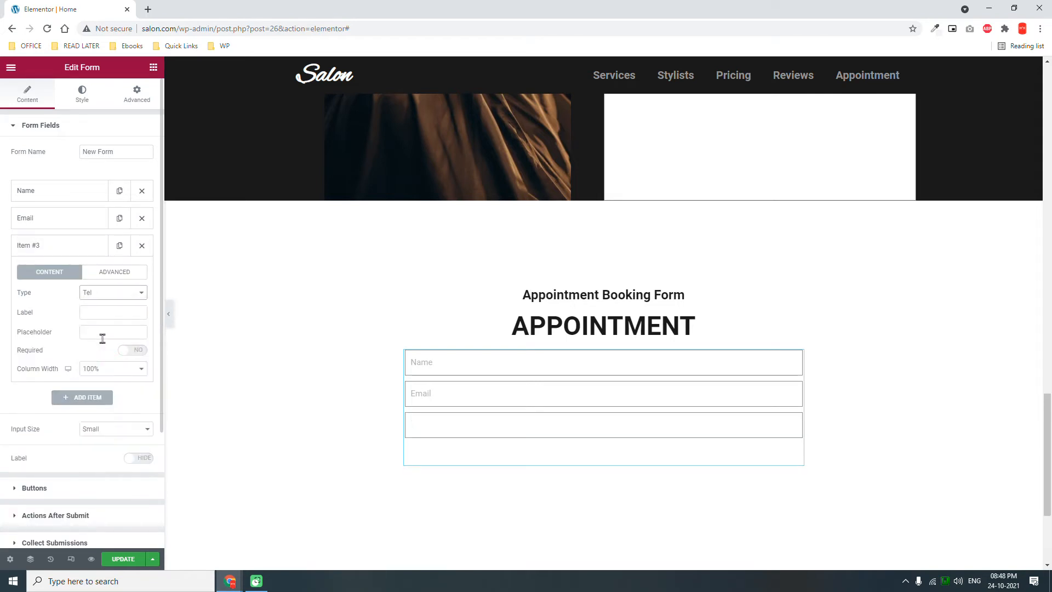
click(134, 349)
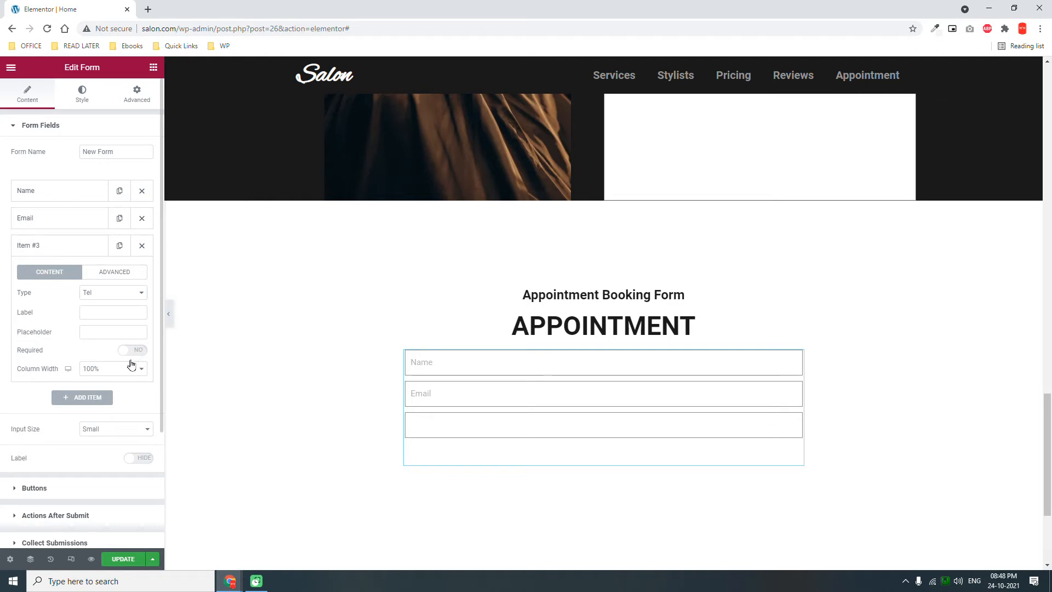
click(100, 312)
click(96, 330)
text(mo)
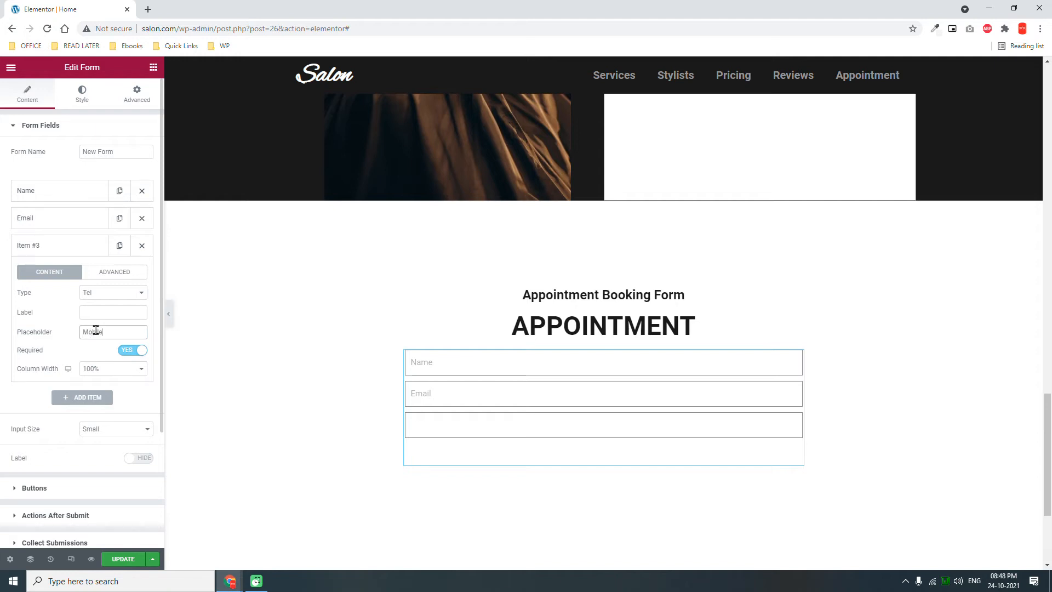
text(bile Number)
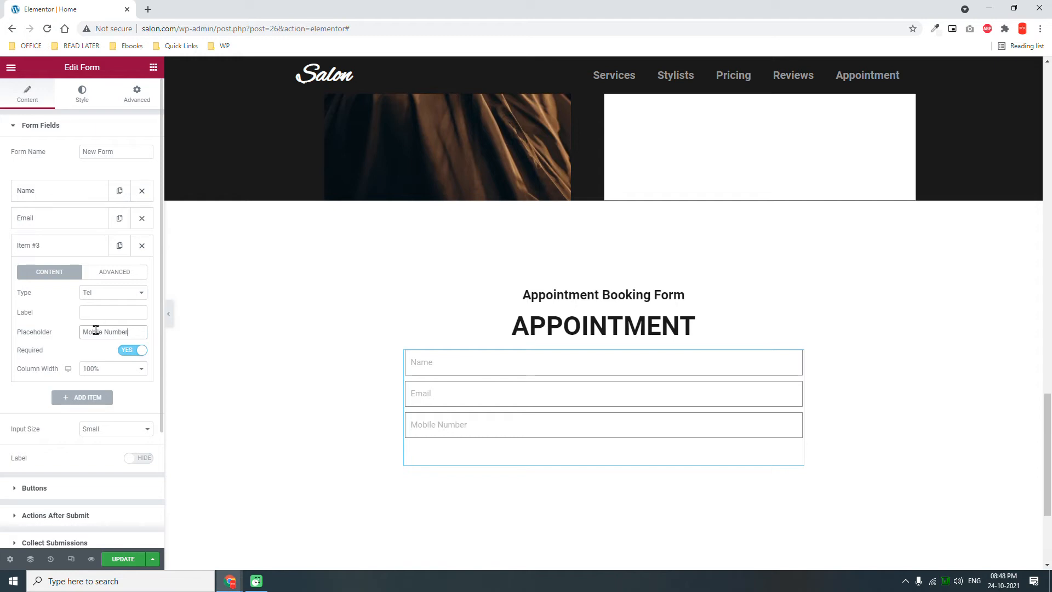
click(80, 245)
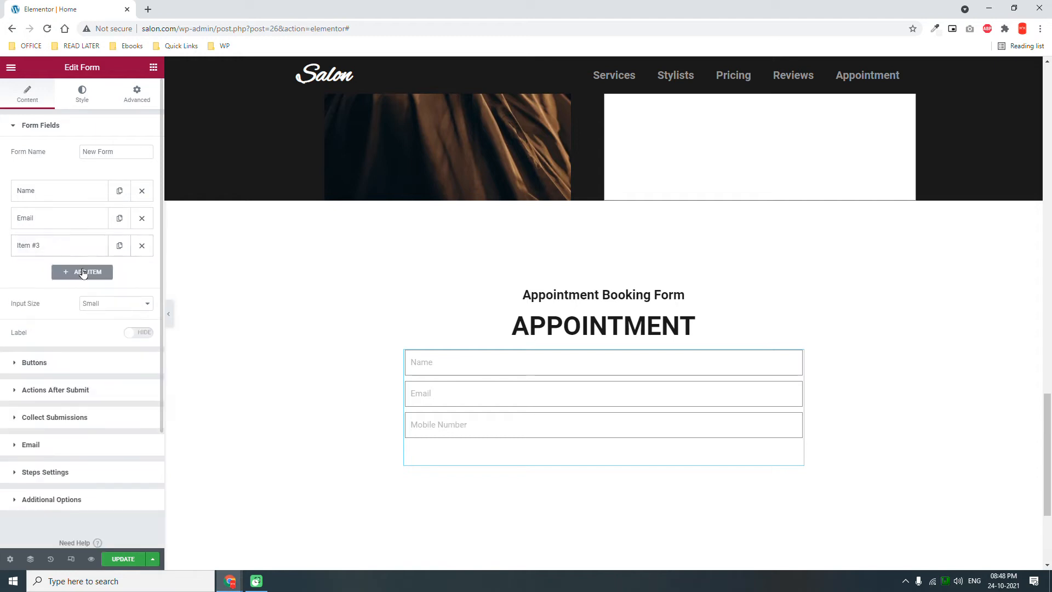
Step: Add a fourth field to the form and label the existing Tel field "Mobile Number"
click(83, 273)
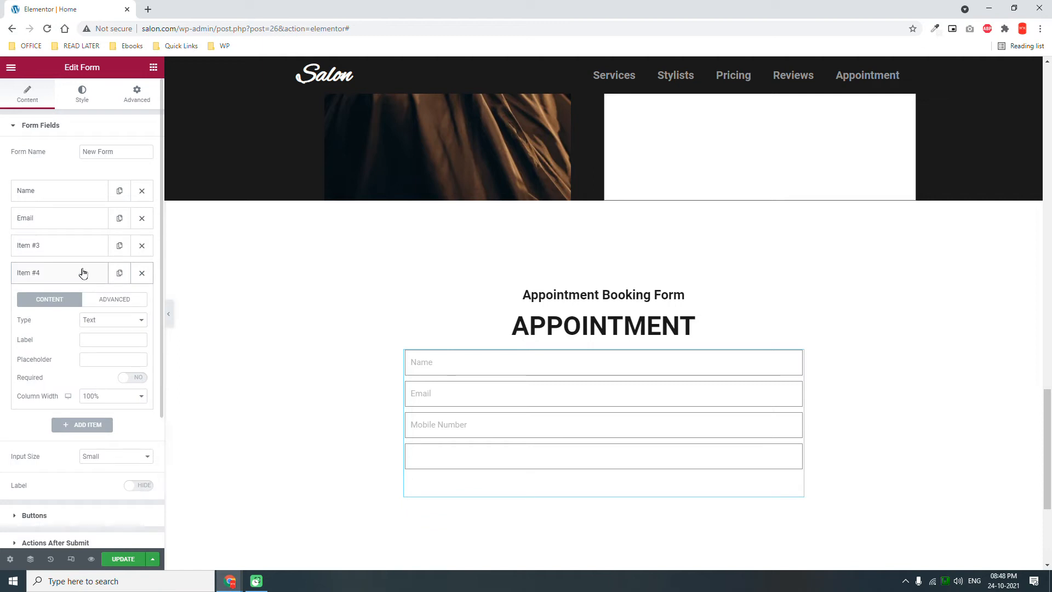
click(58, 244)
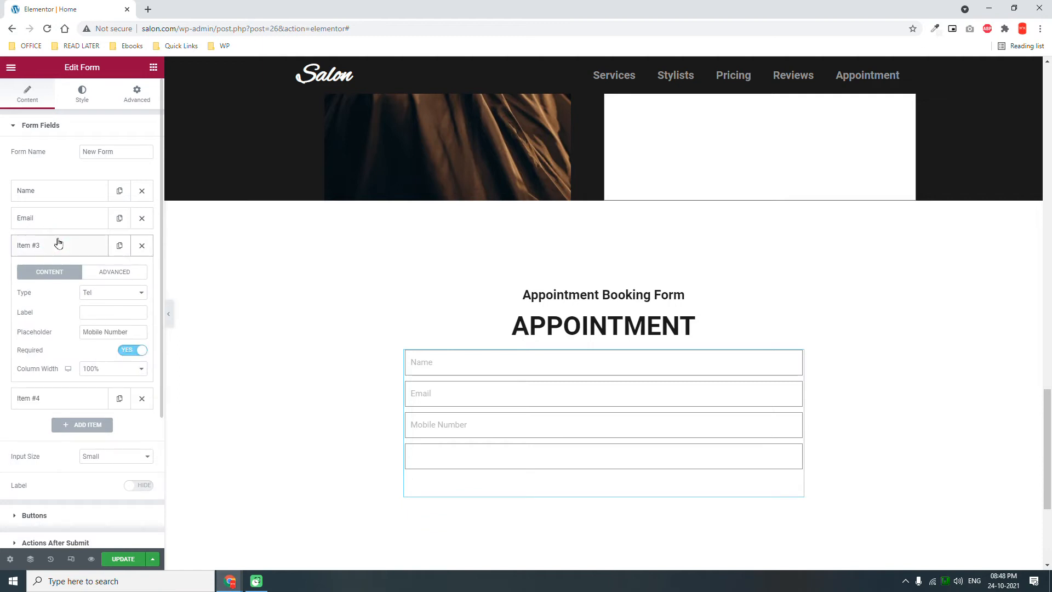
click(106, 312)
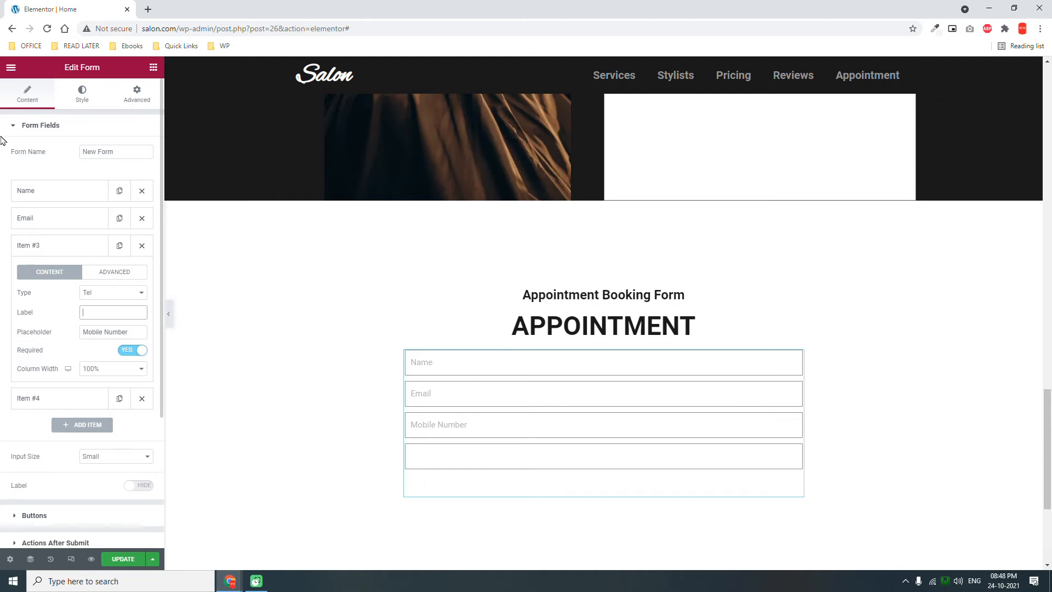
text(Mobile Number)
click(84, 250)
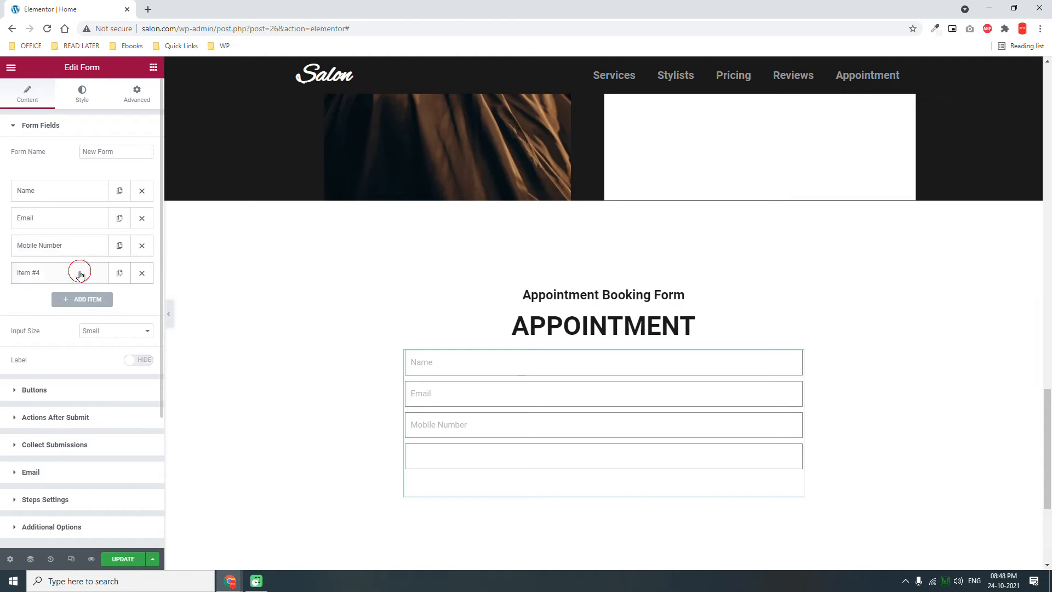
Step: Label the fourth form field "Service Type", change its type to Select and make it required
click(78, 273)
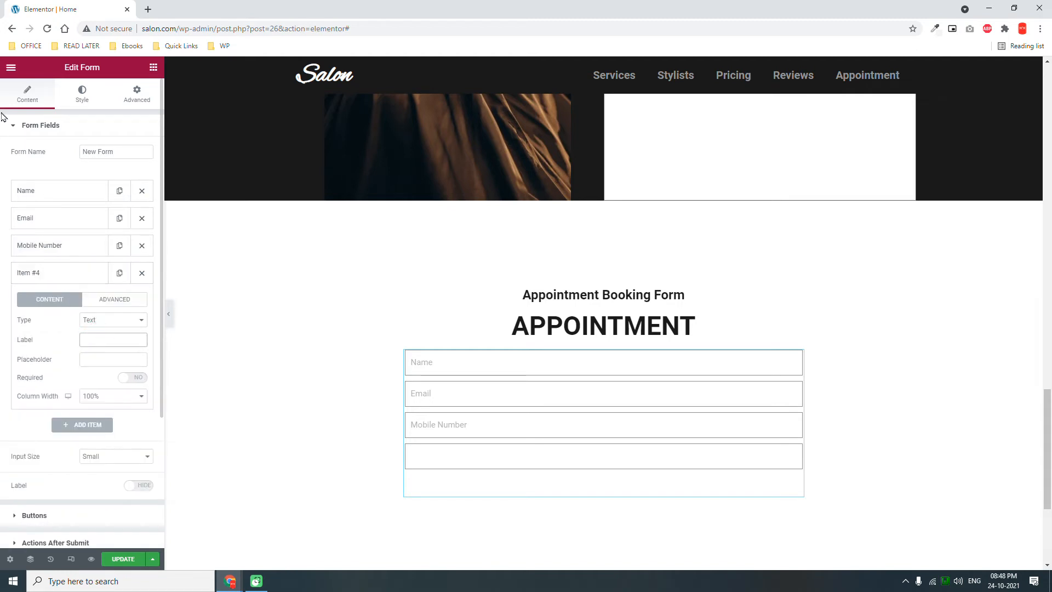
text(Service Type)
click(111, 360)
click(113, 322)
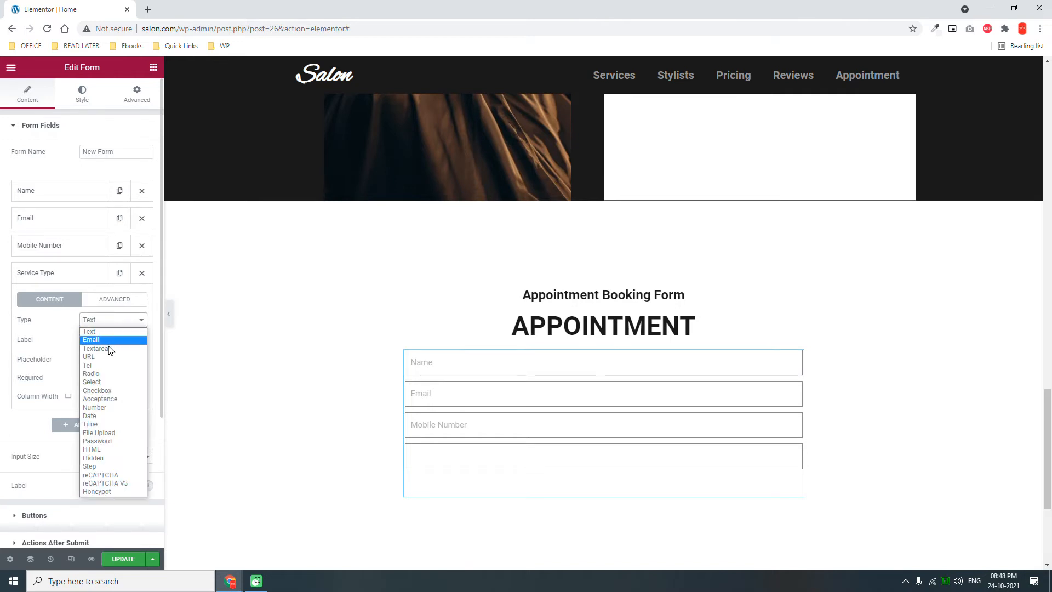
click(107, 382)
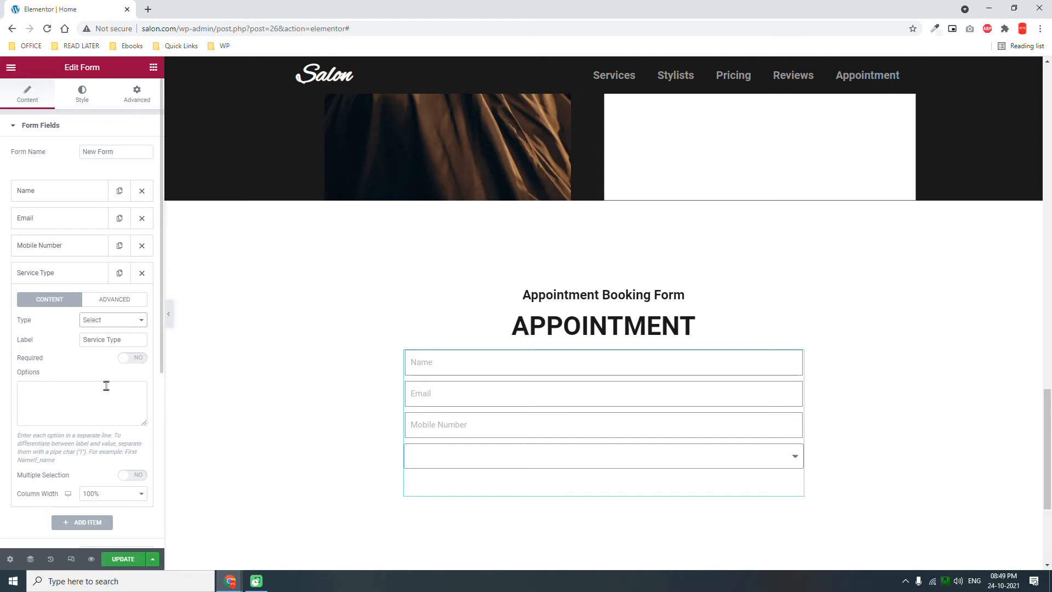
click(133, 357)
Step: Enter "Hair Cutting I", "Hair Coloring I" and "Hair Syling" on separate lines as the Service Type field's options
click(65, 394)
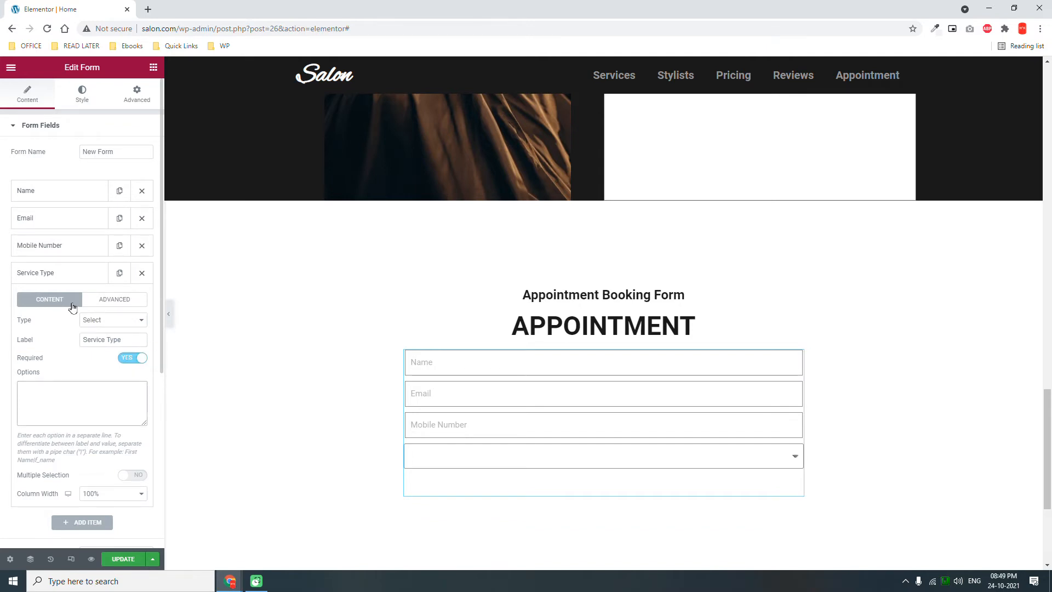
text(Hair Cutting |)
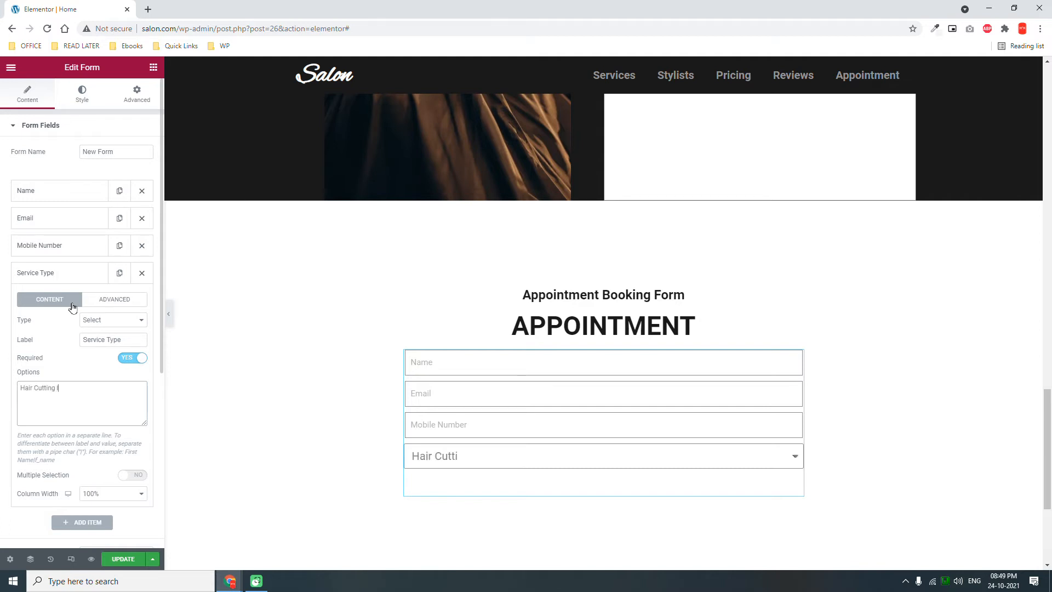
key(Return)
key(BackSpace)
key(BackSpace)
key(BackSpace)
key(BackSpace)
key(BackSpace)
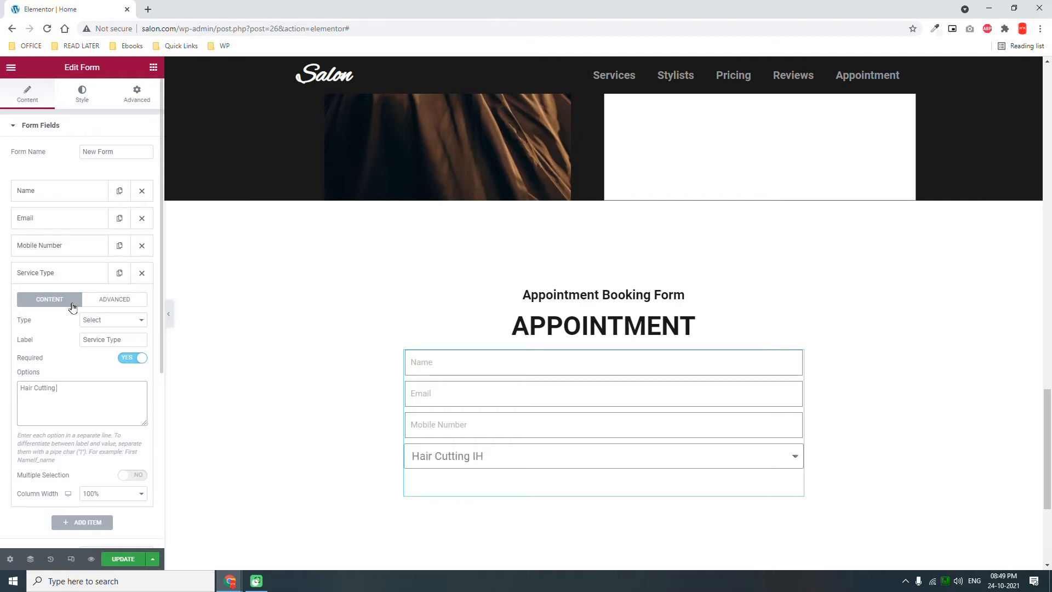
text(I)
key(Return)
text(Hair )
text(Coloring | )
text(Hair Sy)
text(ling)
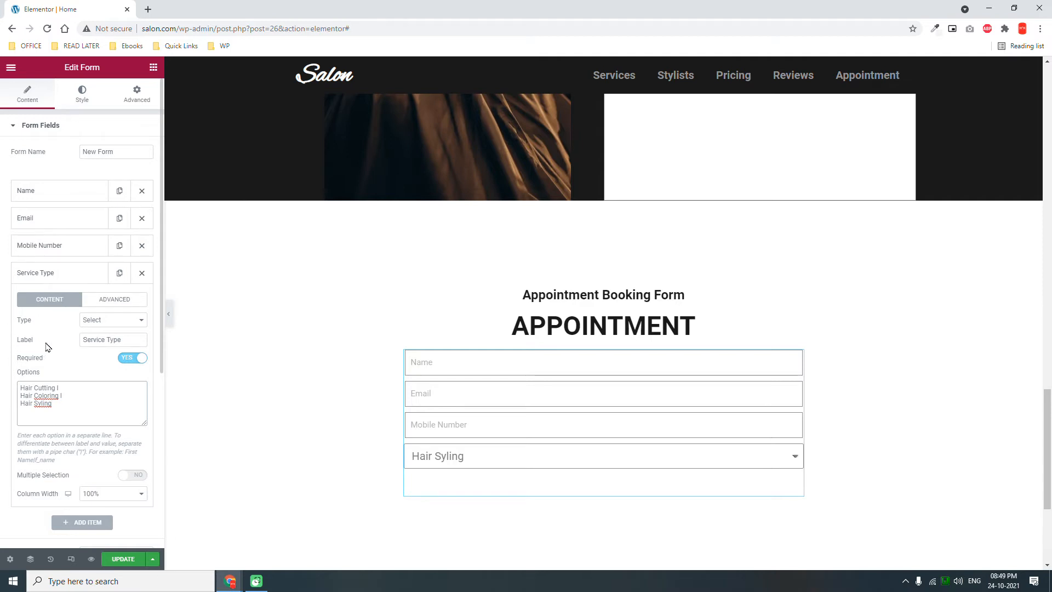
click(66, 278)
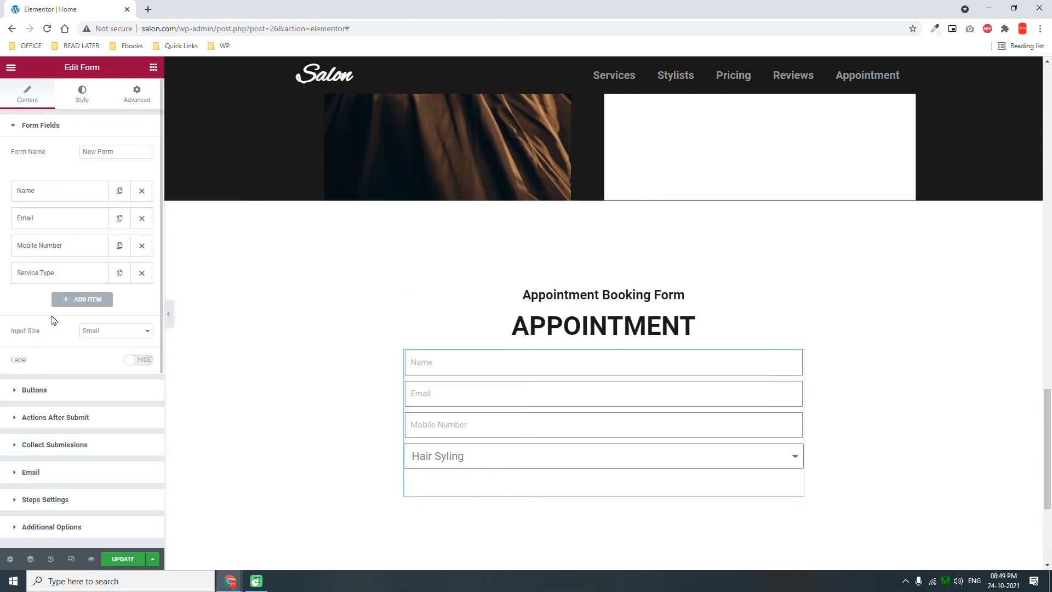
Step: Add a required Date field to the form with "Date" as both label and placeholder
click(80, 300)
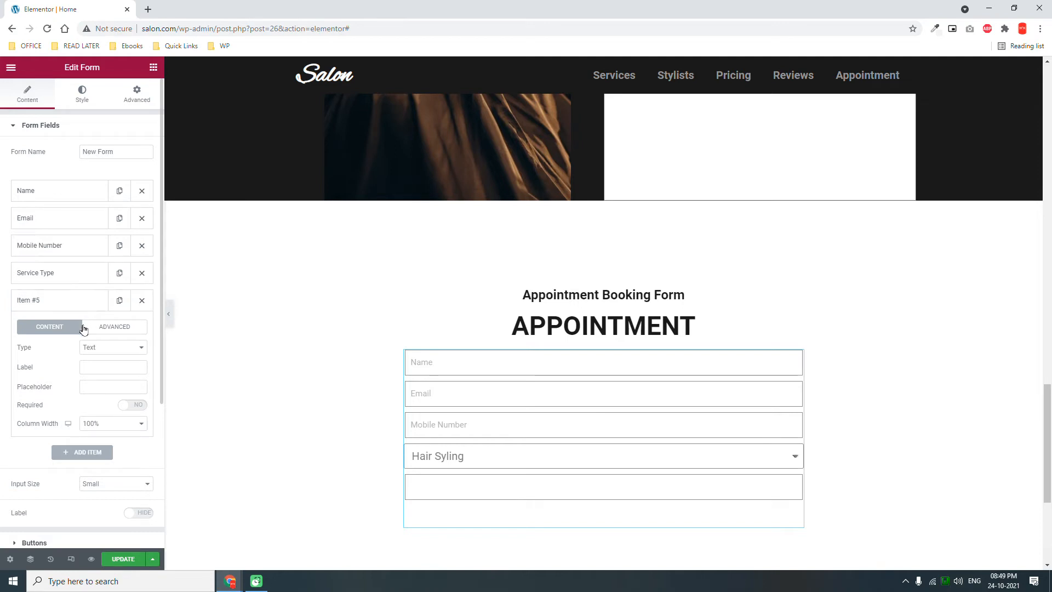
click(98, 351)
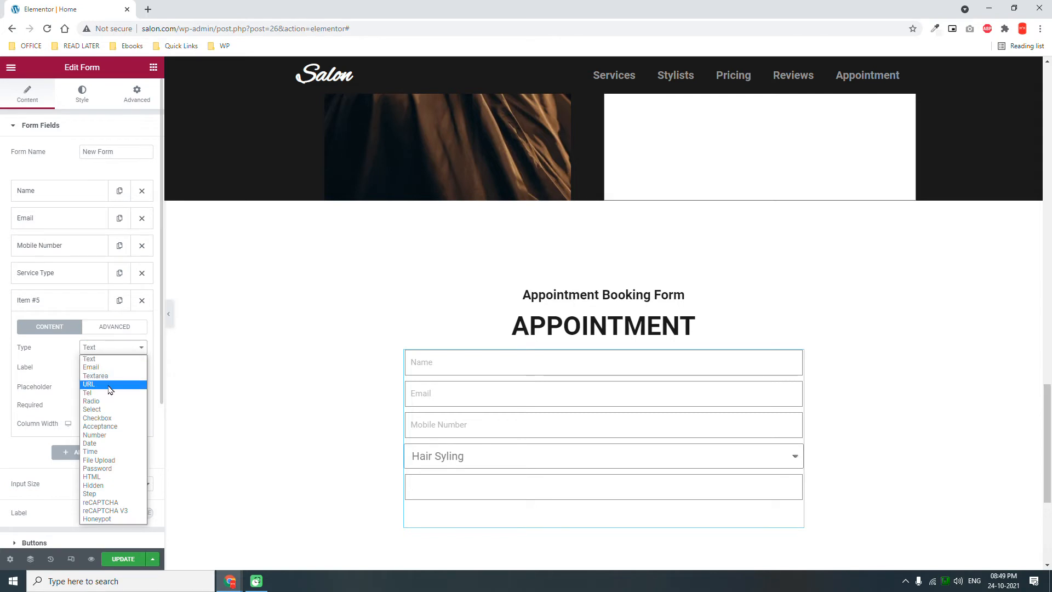
click(117, 444)
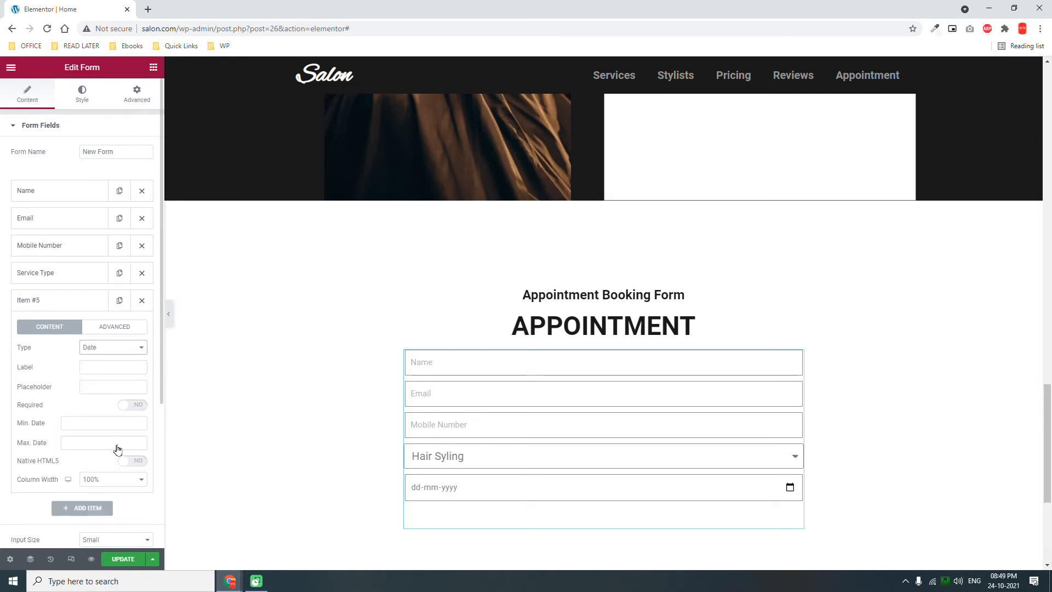
click(107, 371)
text(D)
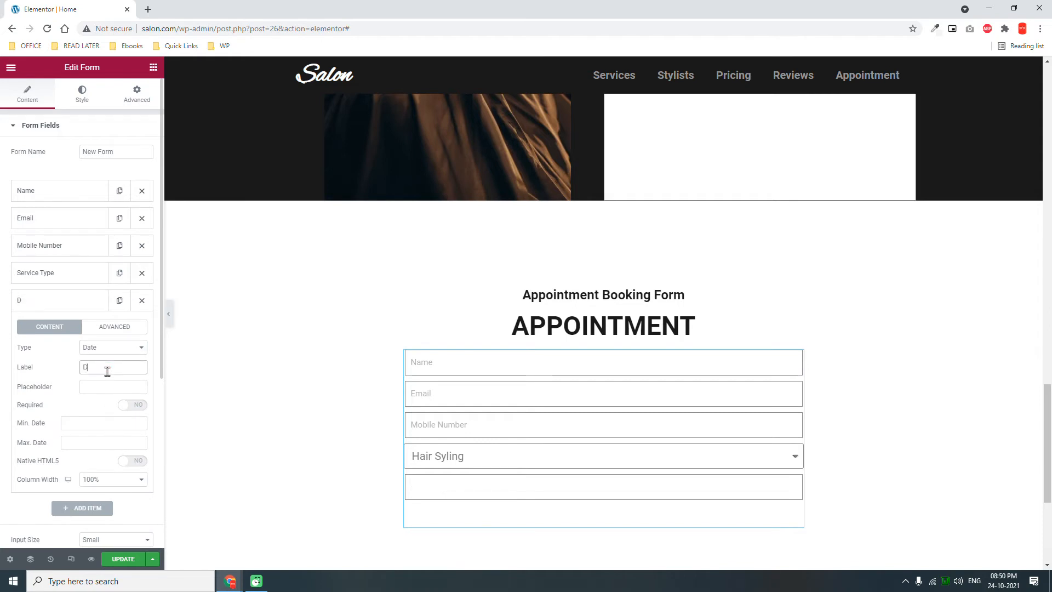
text(ate)
key(Tab)
text(Date)
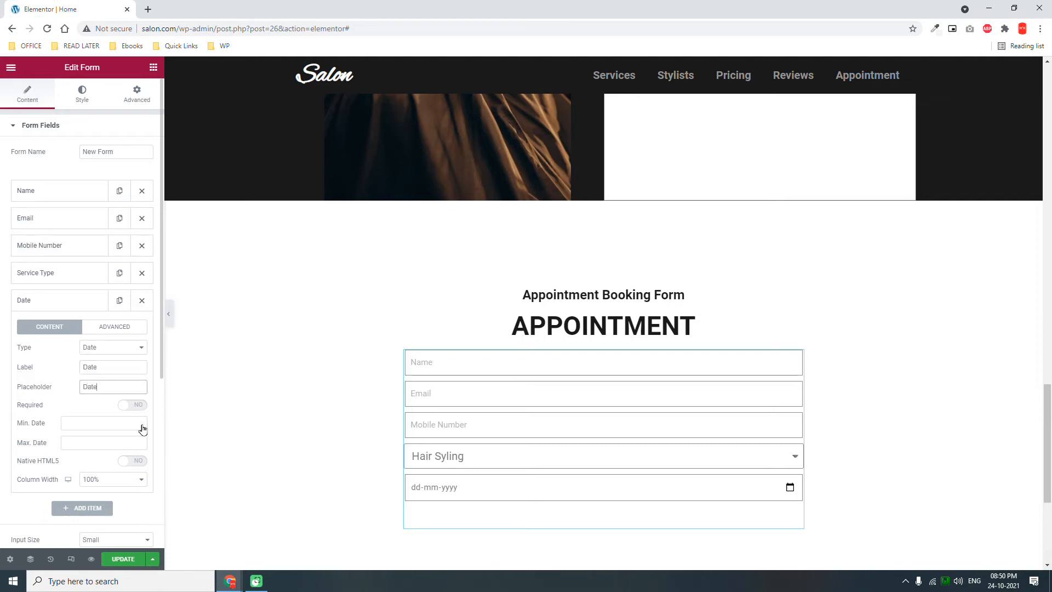
click(139, 405)
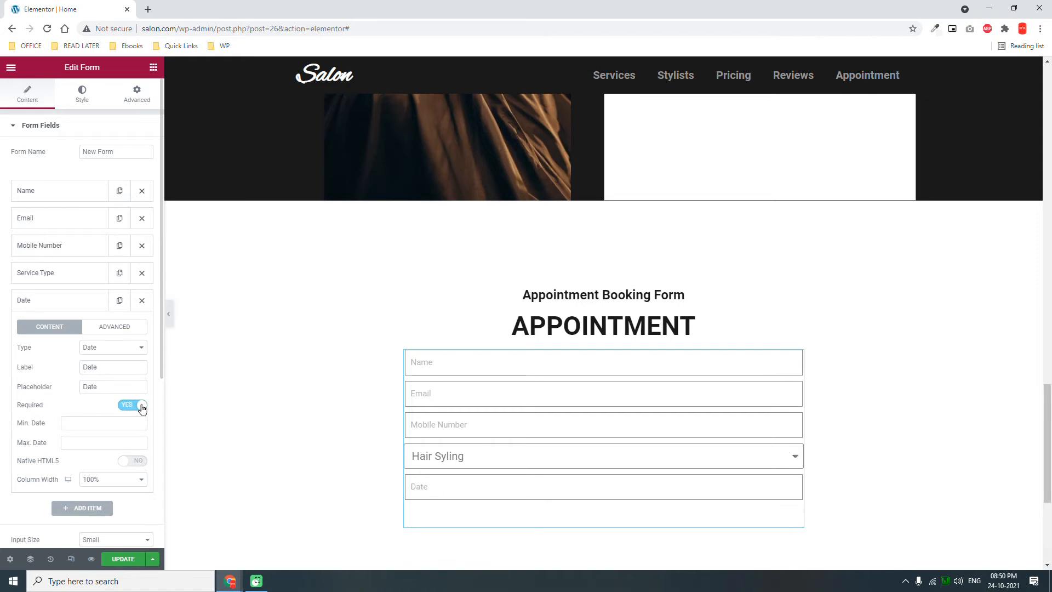
Step: Set the Date field's column width to 50%
click(112, 482)
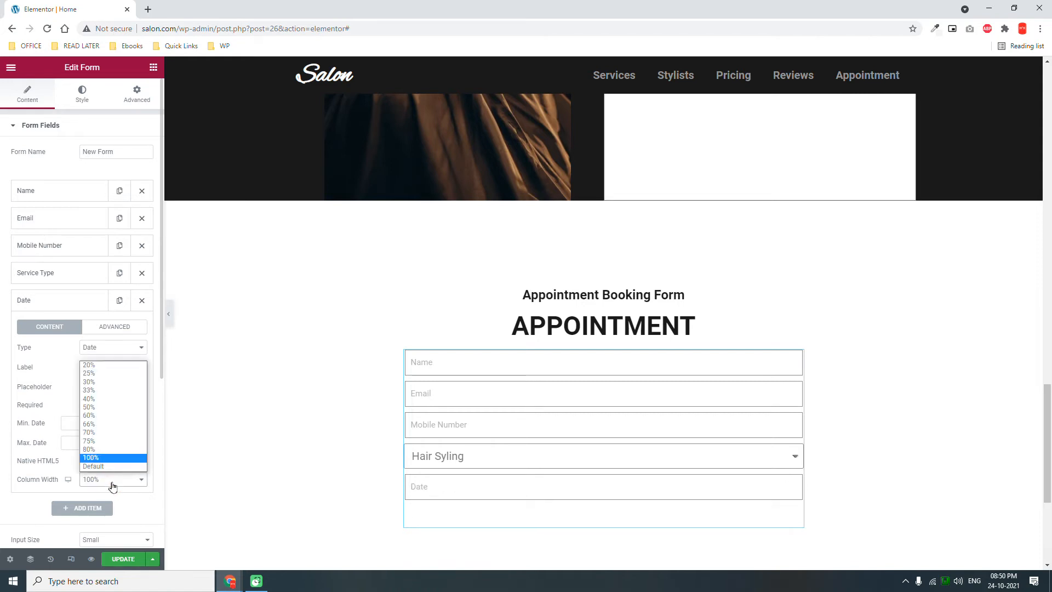
click(105, 408)
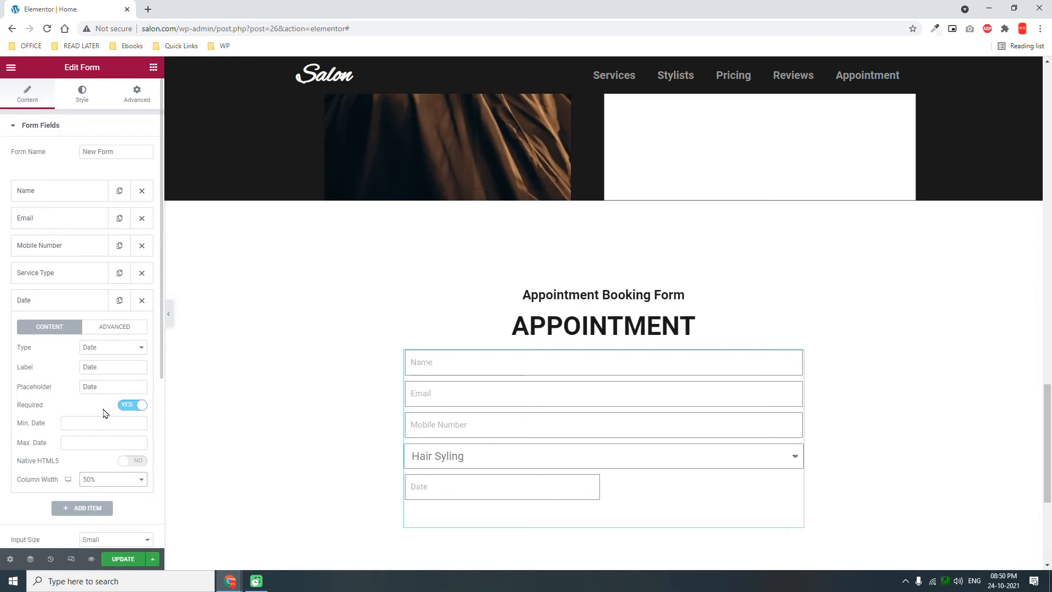
click(83, 304)
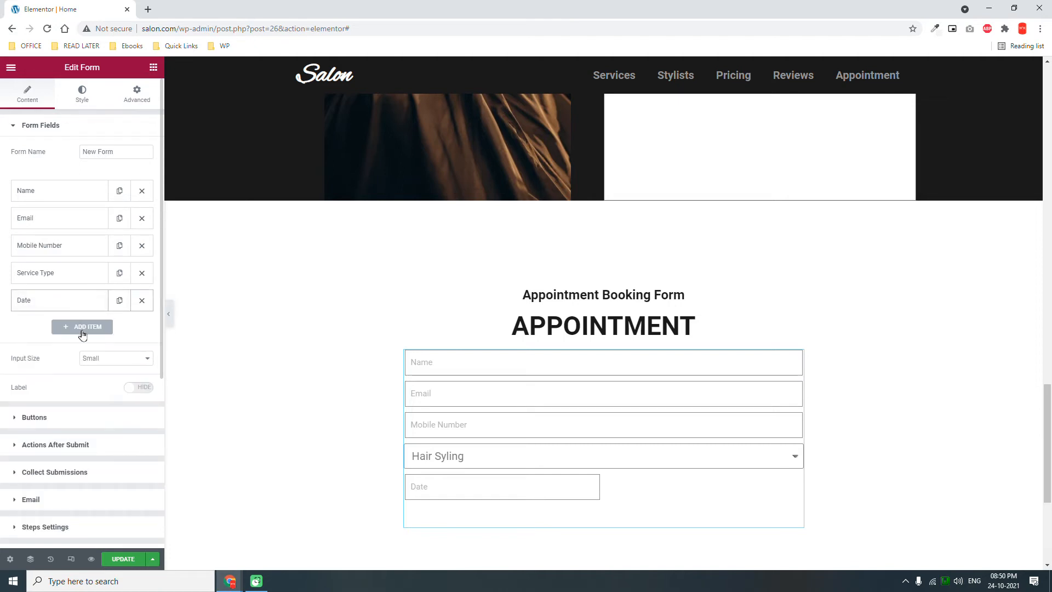
Step: Add a Time-type field to the form with a column width of 50%
click(82, 332)
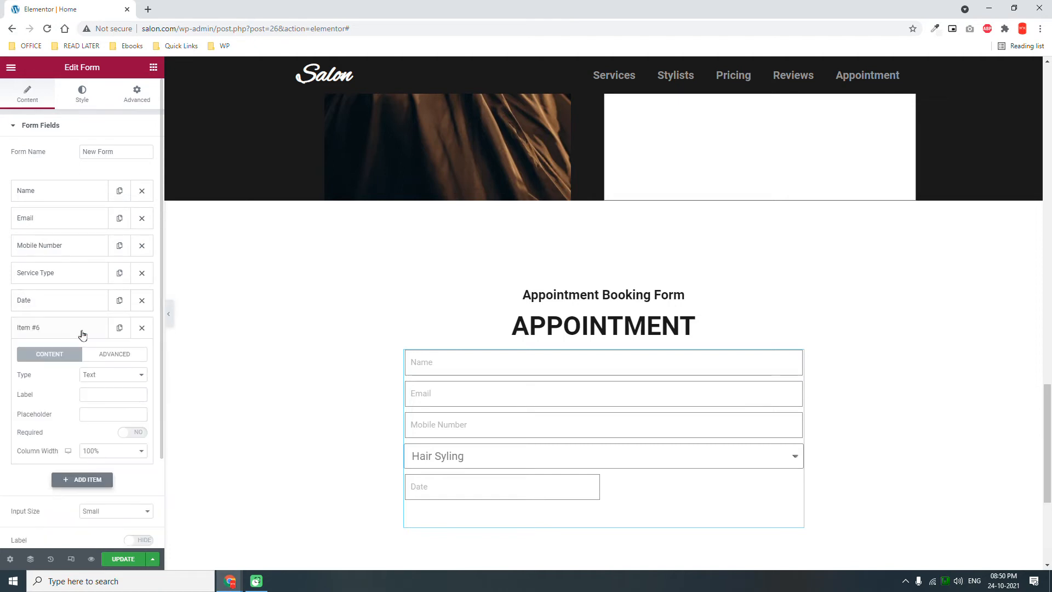
click(103, 376)
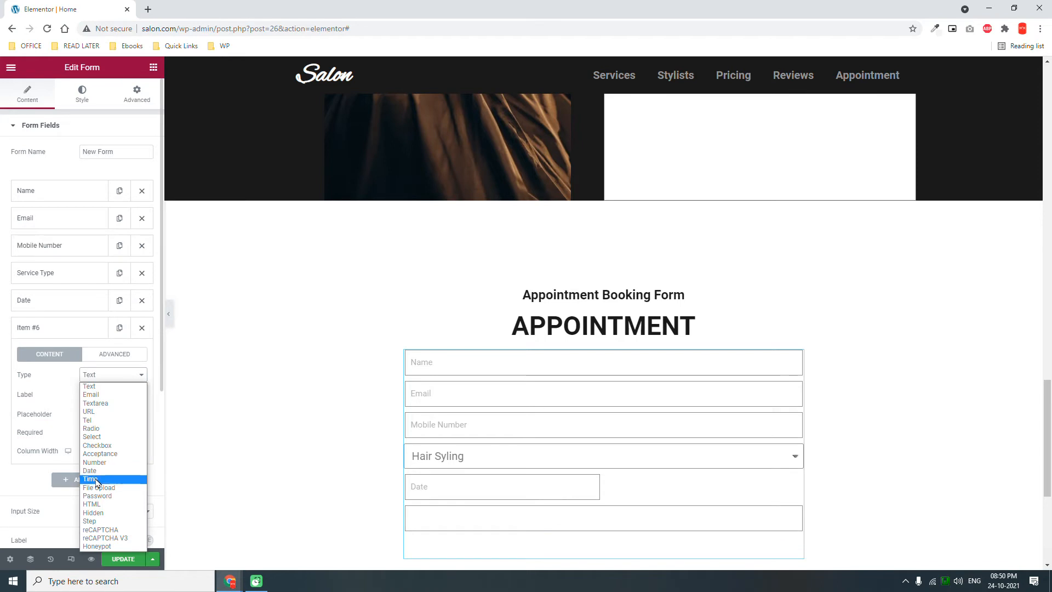
click(91, 479)
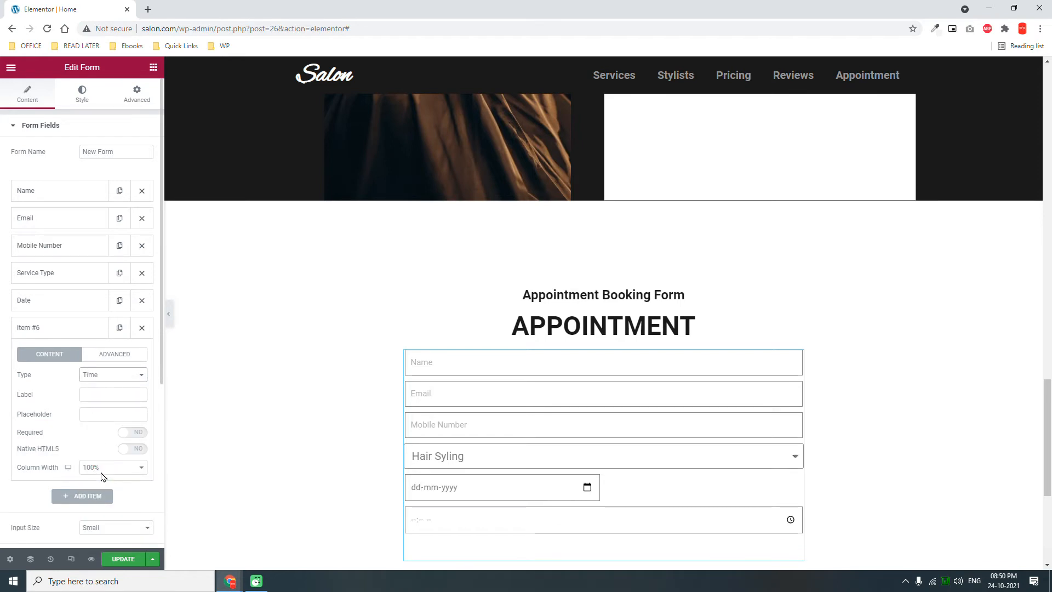
click(100, 471)
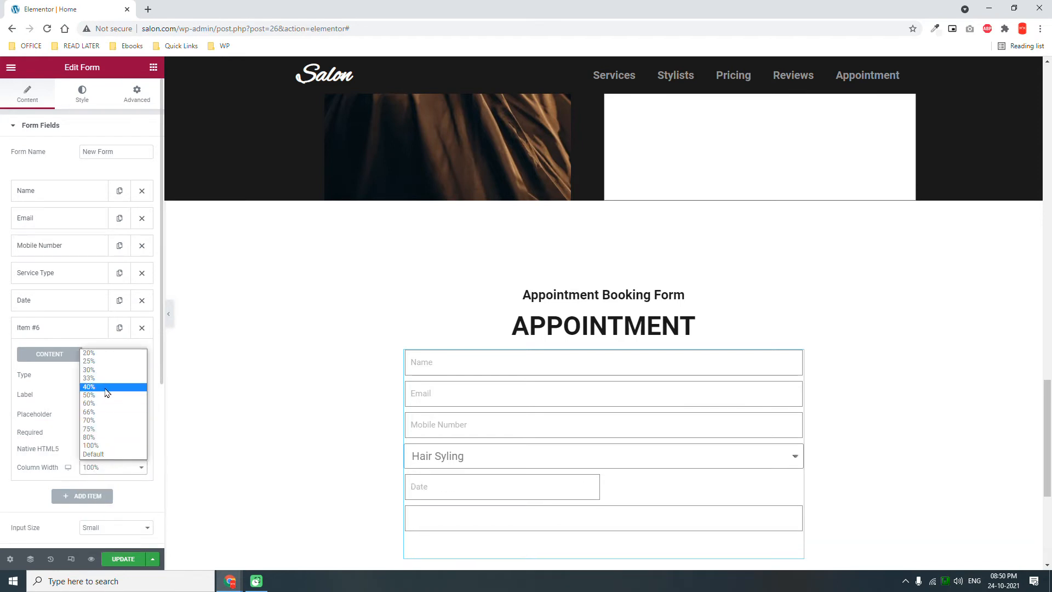
click(104, 395)
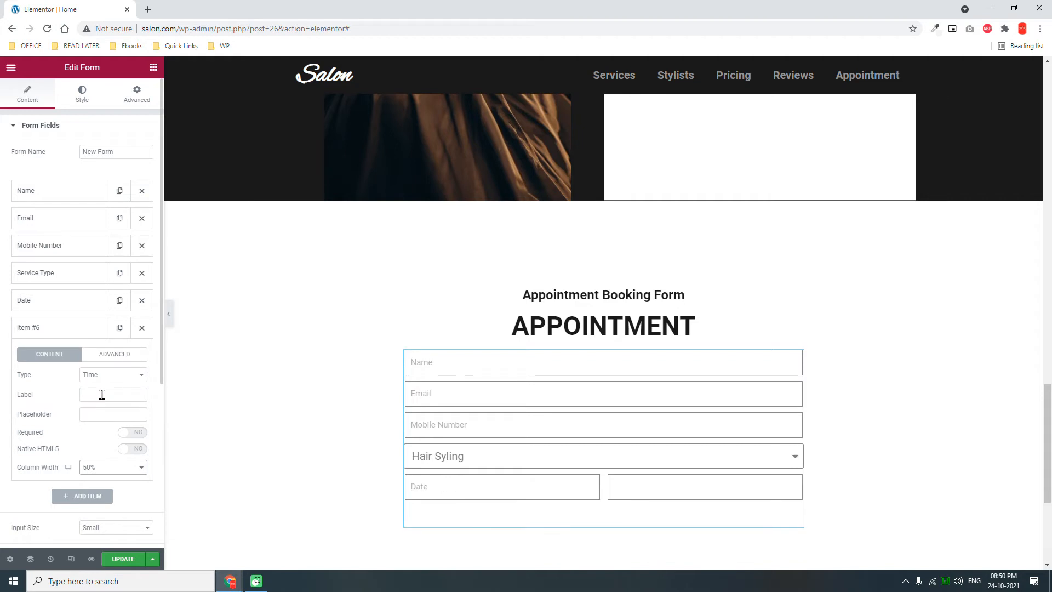
Step: Give the new time field the label and placeholder "Time" and make it required
click(104, 394)
text(Time)
key(Tab)
text(Time)
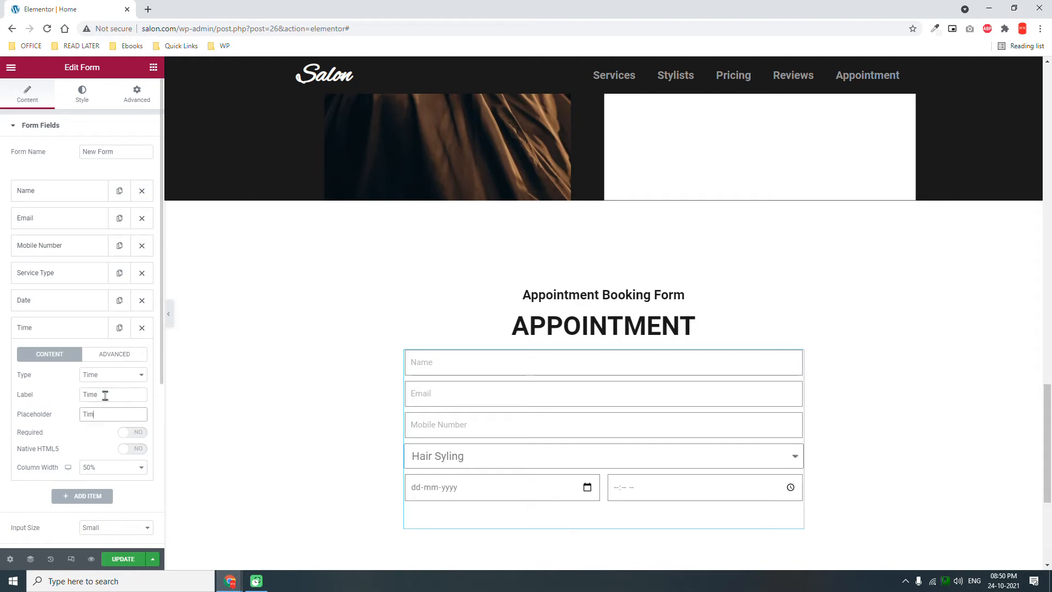
click(138, 432)
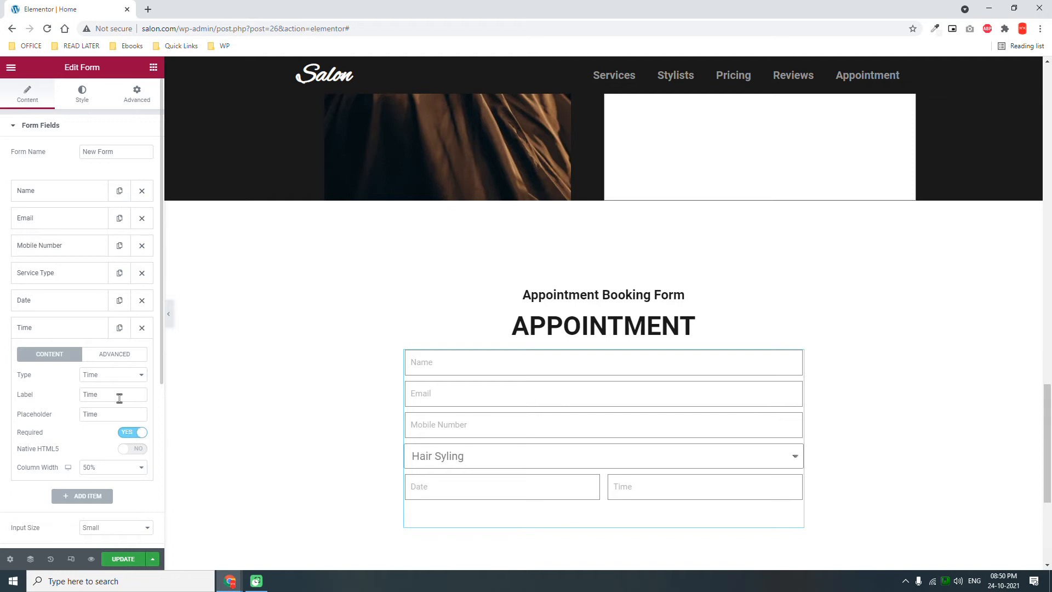
Step: Set the appointment form's button size to Medium and its submit text to "BOOK NOW"
click(153, 74)
scroll(509, 353, down, 2)
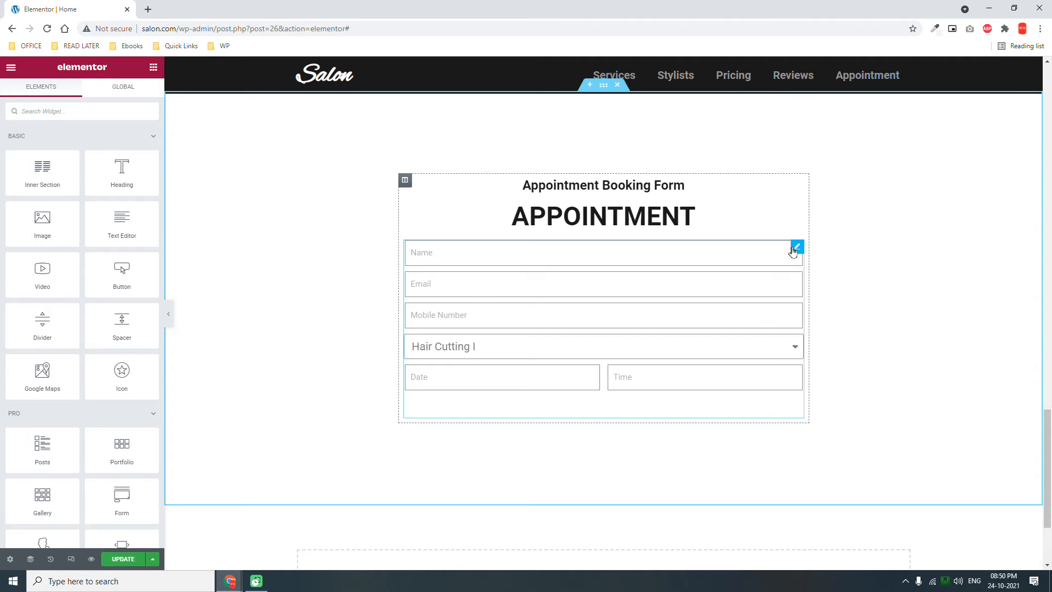
click(794, 250)
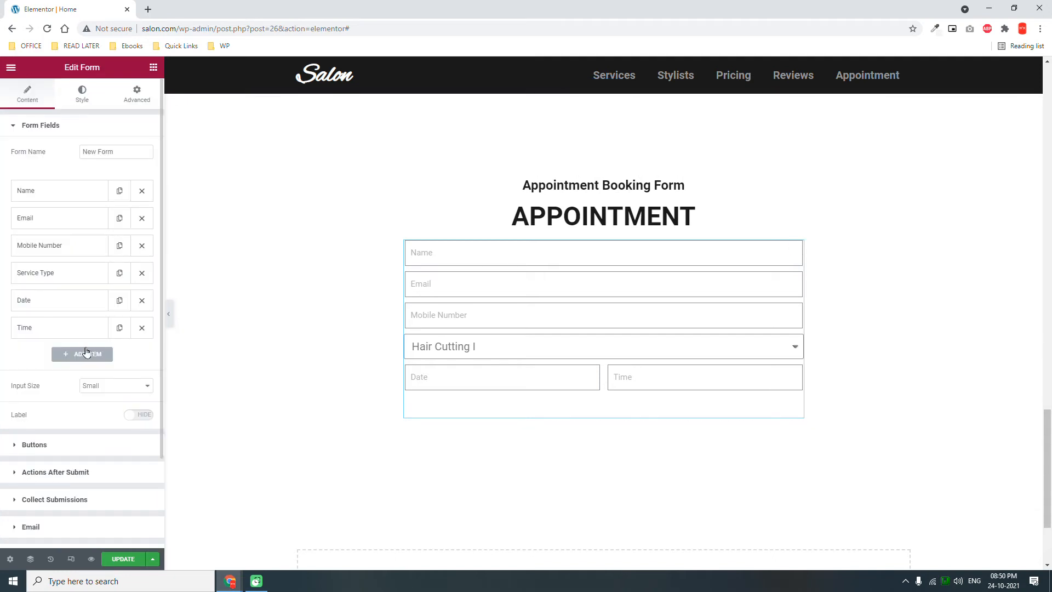
click(70, 446)
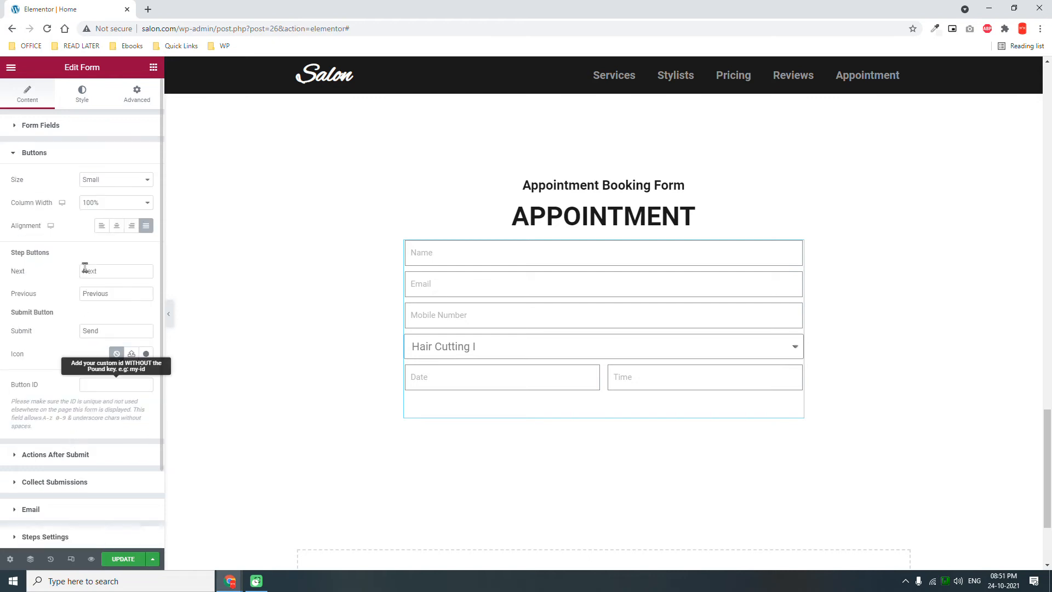
click(107, 178)
click(108, 208)
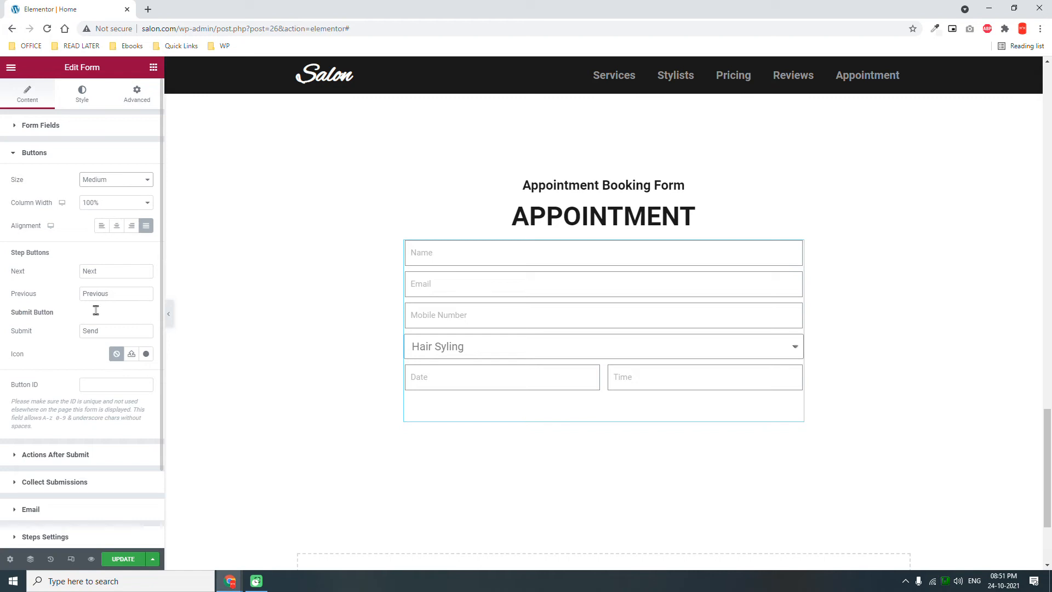
drag(124, 334, 2, 324)
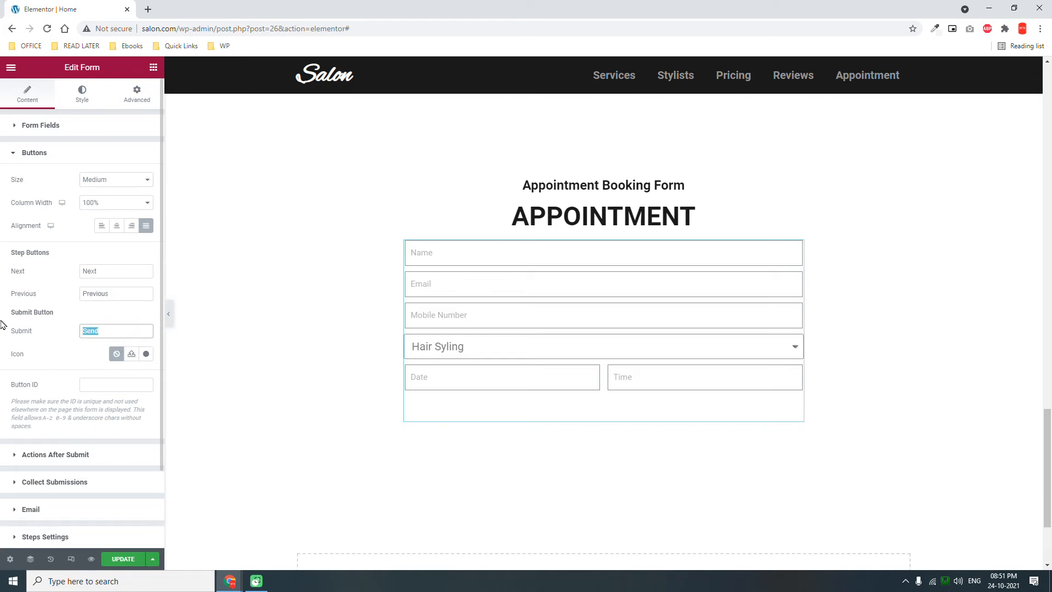
text(BOOK NOW)
Step: Set the appointment form's submit button background to the Primary global color
click(88, 104)
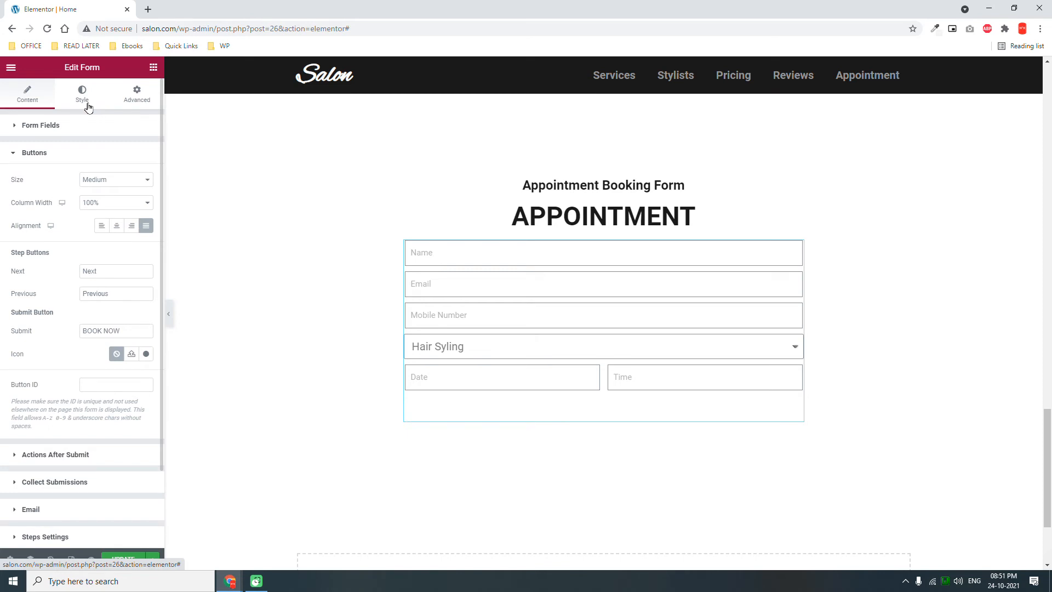
click(88, 105)
click(70, 464)
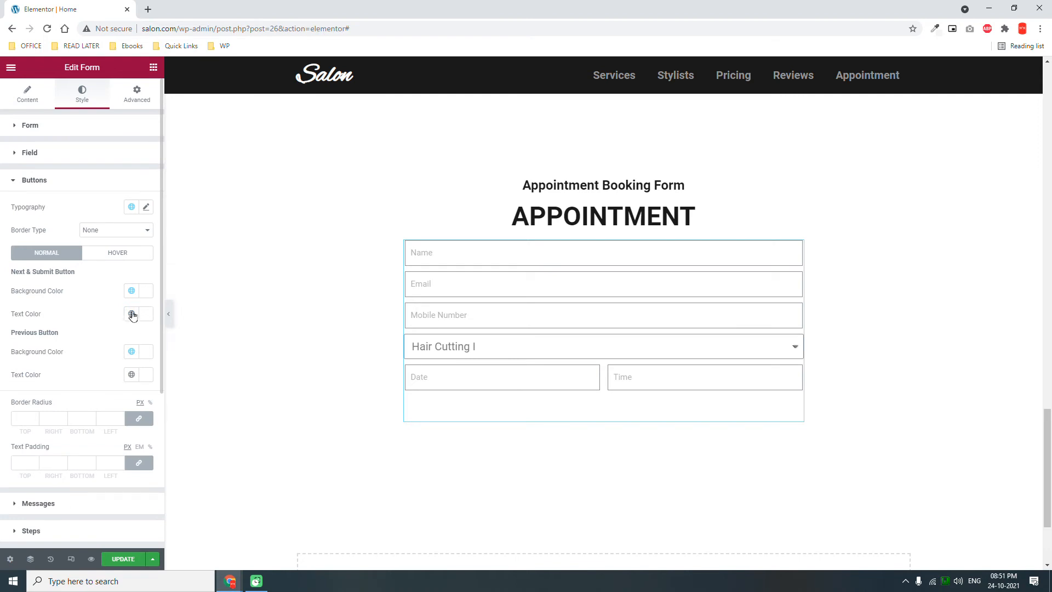
click(133, 291)
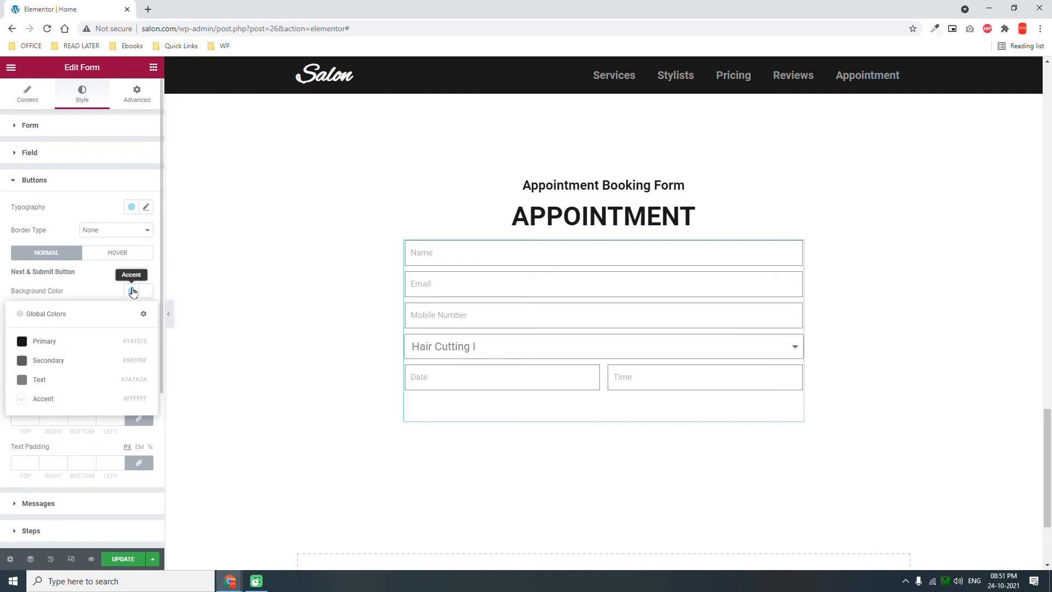
click(71, 343)
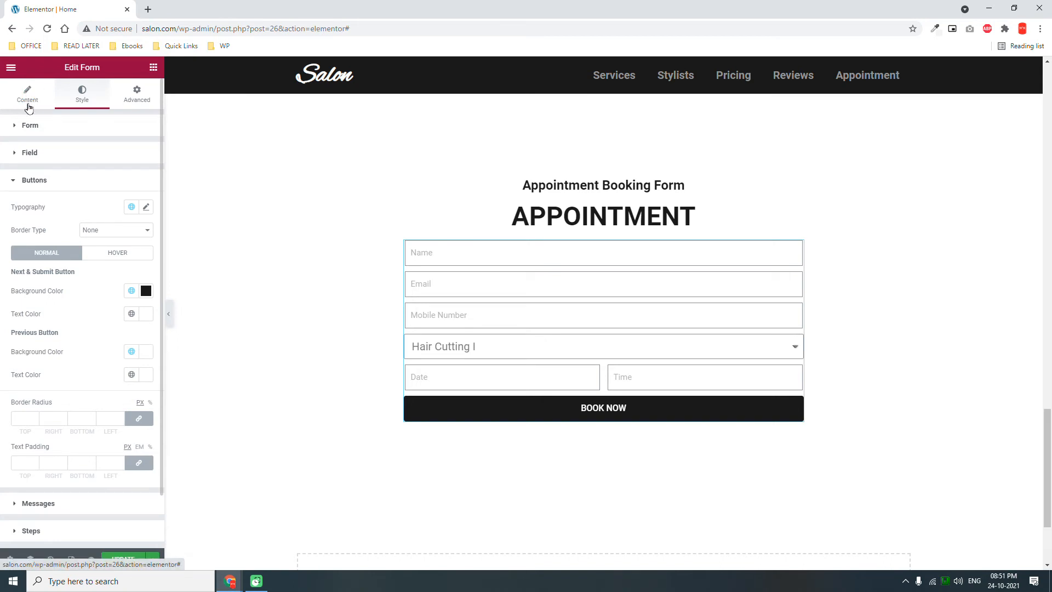
Step: Center-align the BOOK NOW button of the appointment form
click(28, 105)
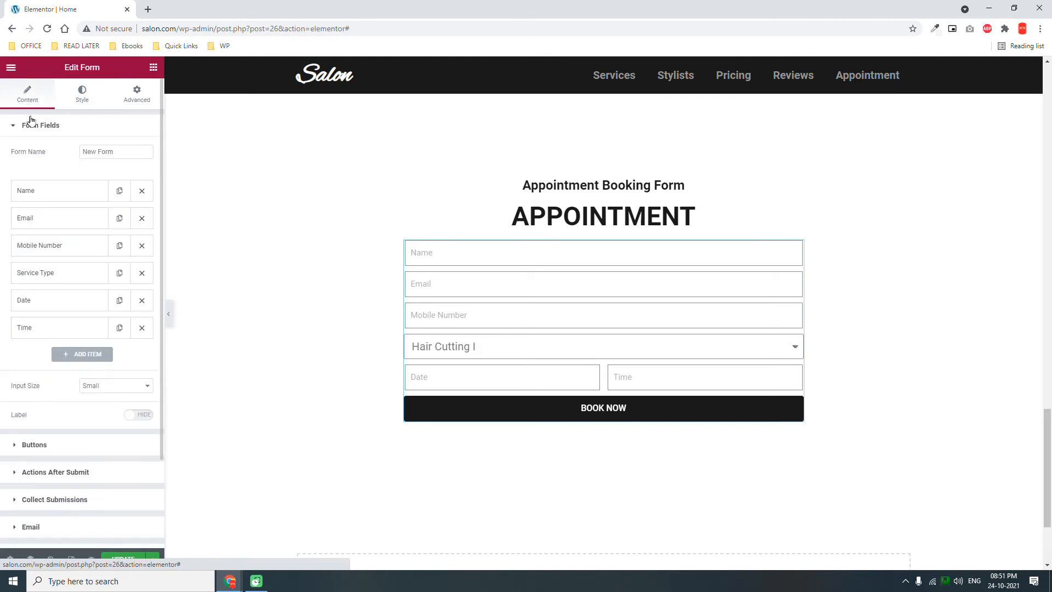
click(83, 447)
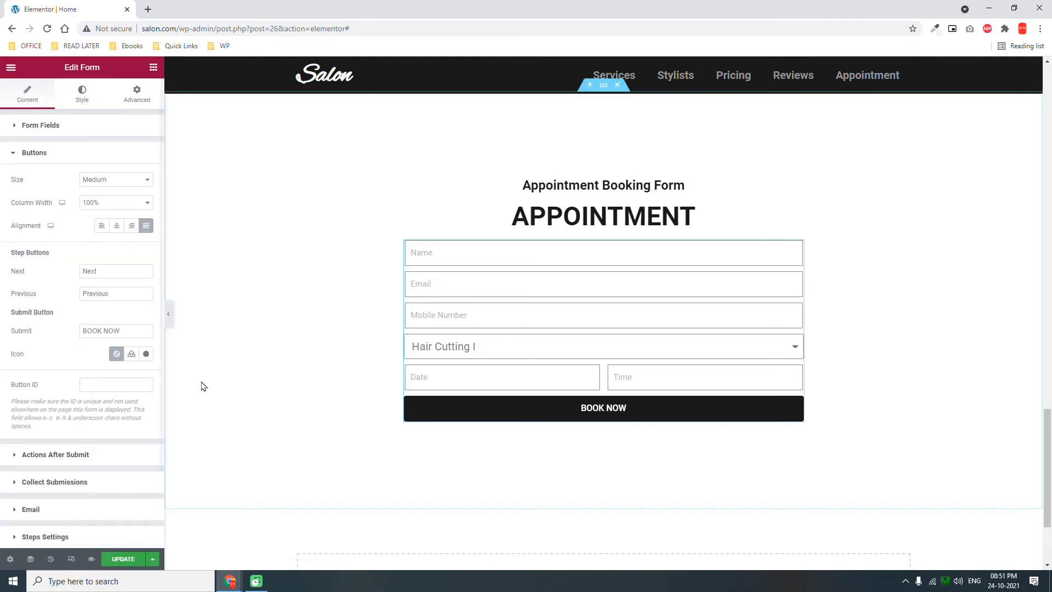
click(117, 225)
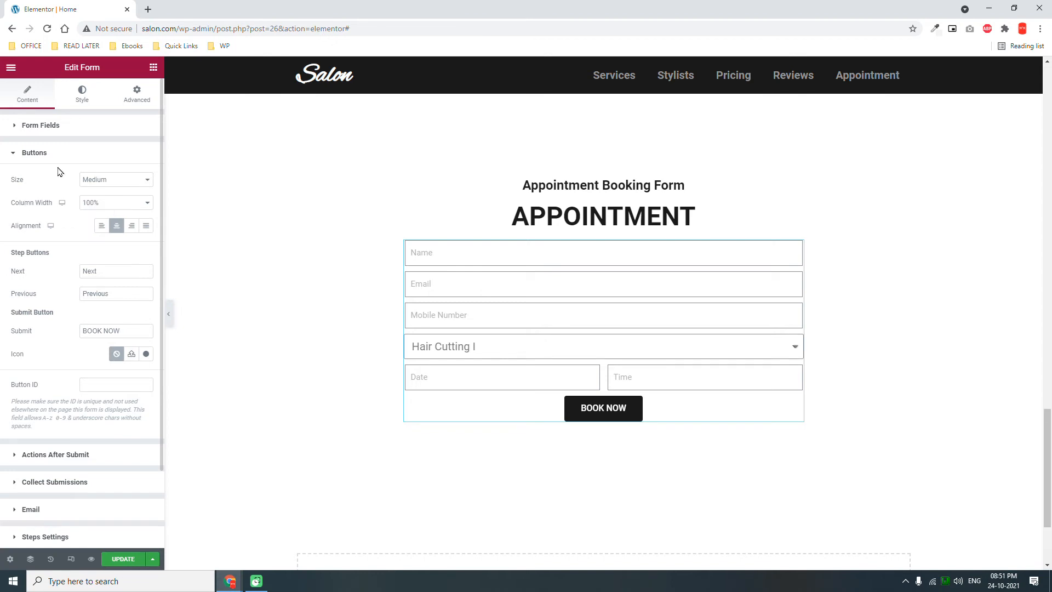
click(84, 100)
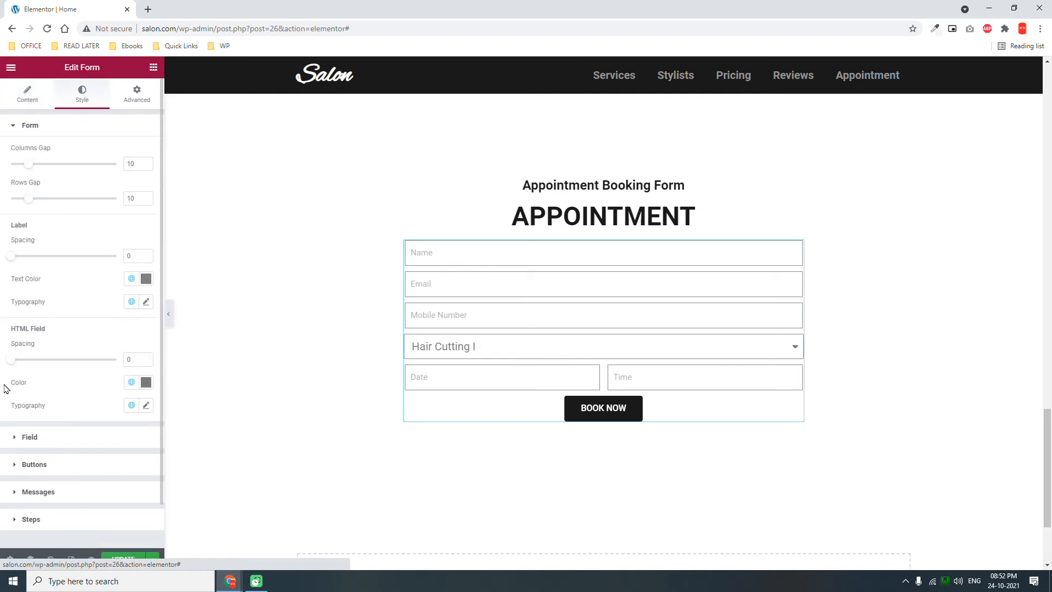
click(62, 465)
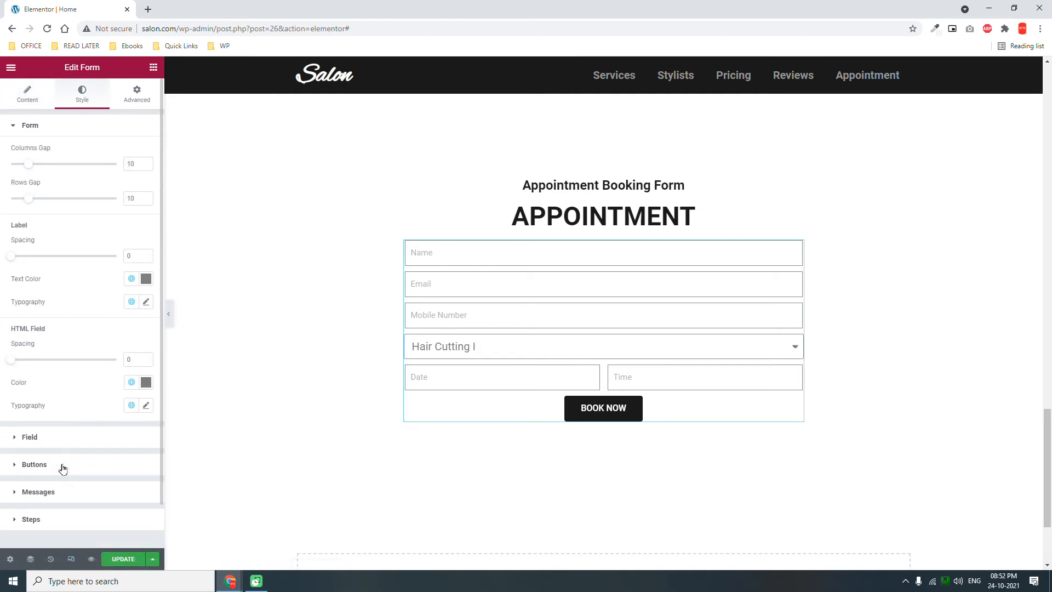
click(34, 464)
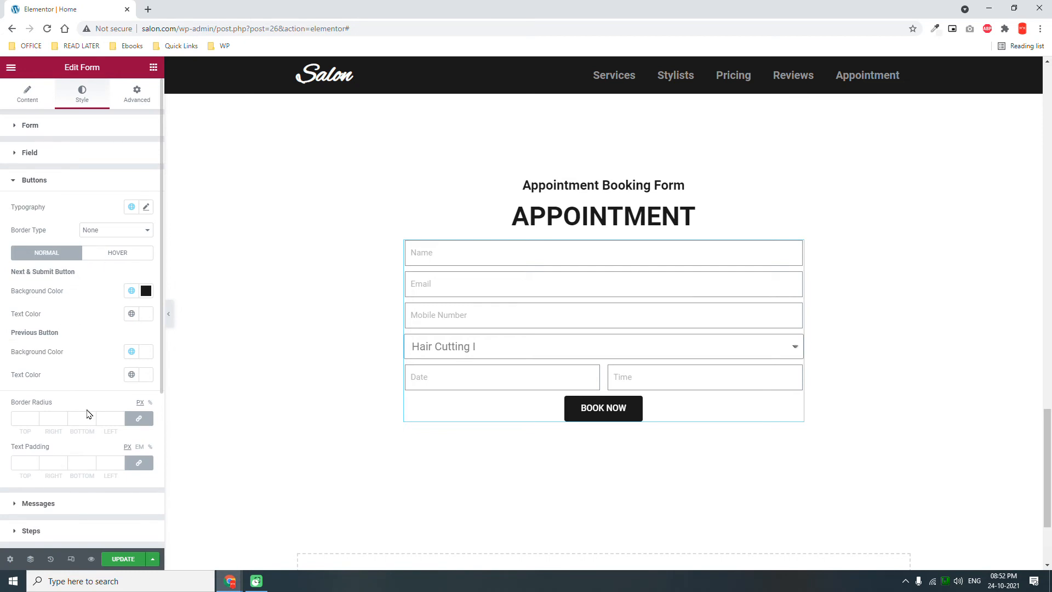
click(135, 464)
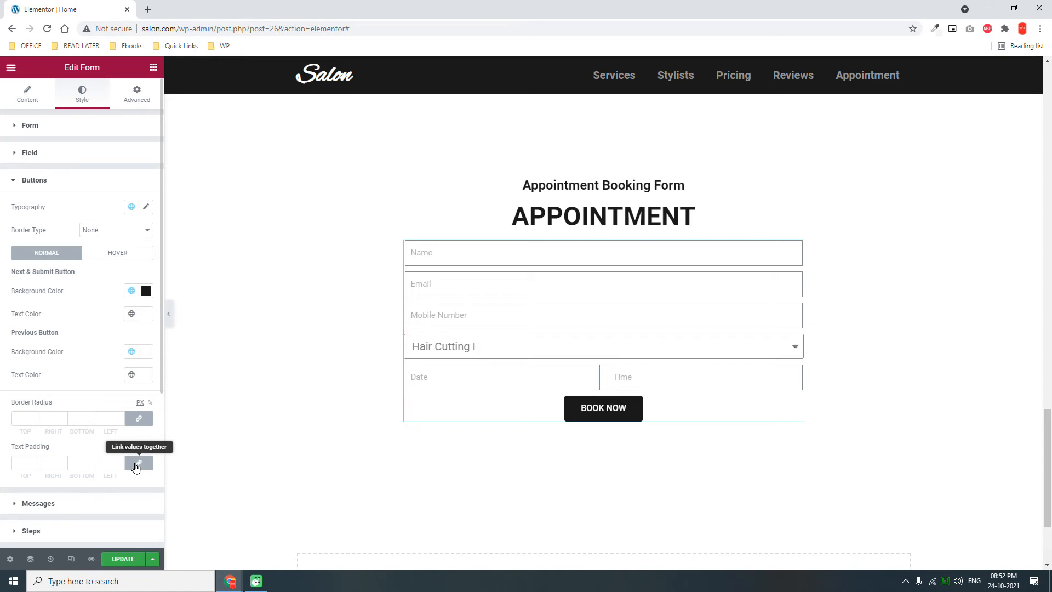
click(137, 464)
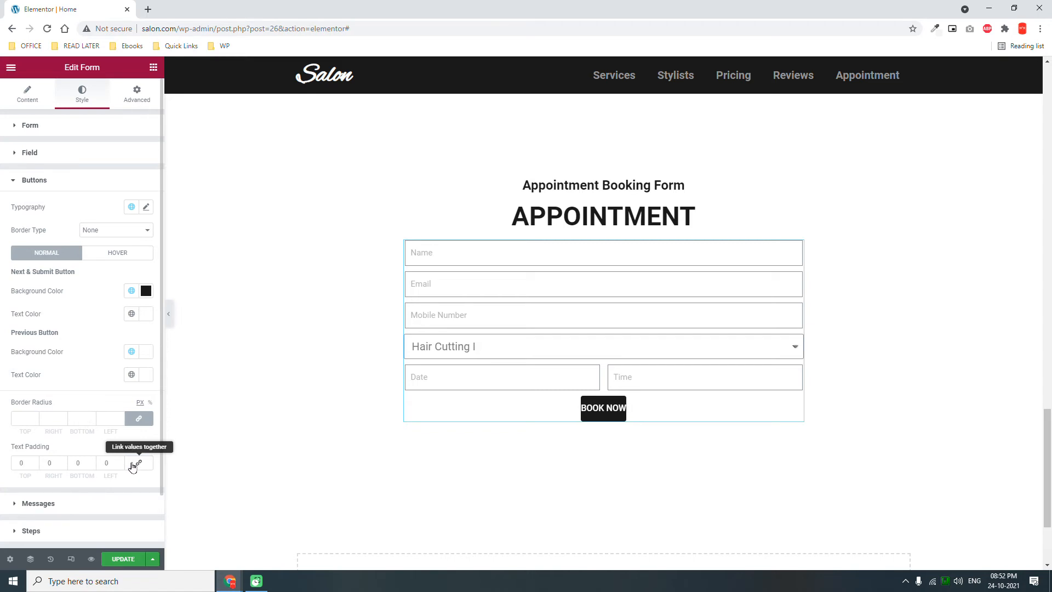
click(135, 465)
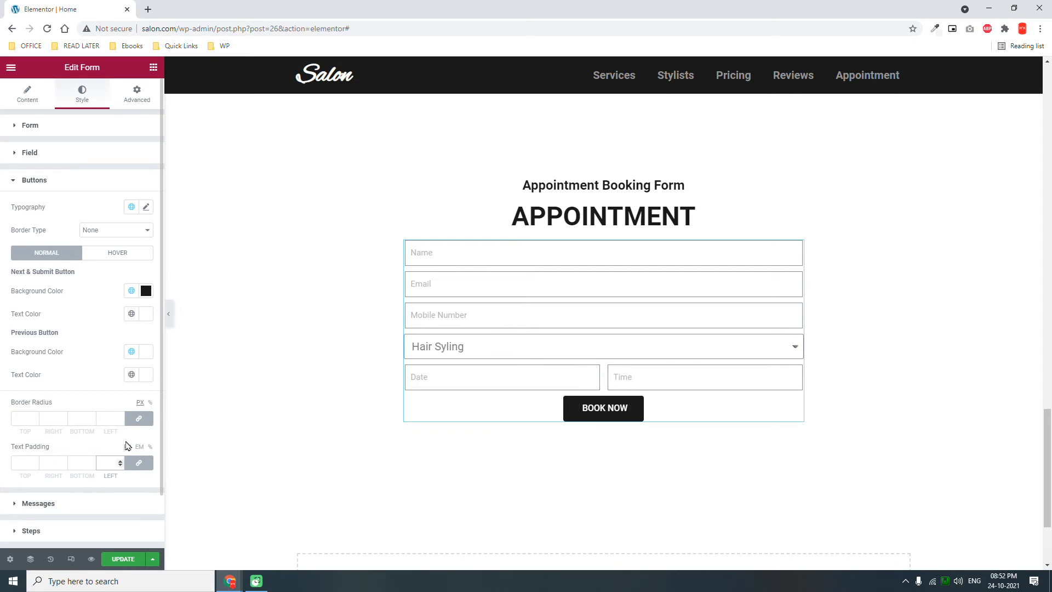
Step: Set the rows gap between the appointment form's fields to 15
click(76, 128)
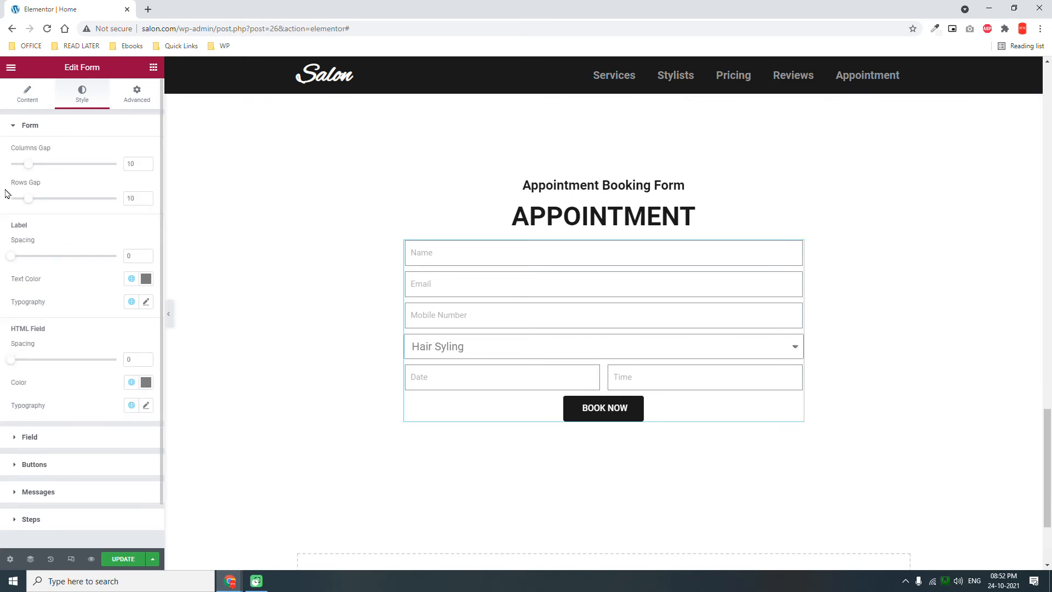
double_click(136, 199)
text(15)
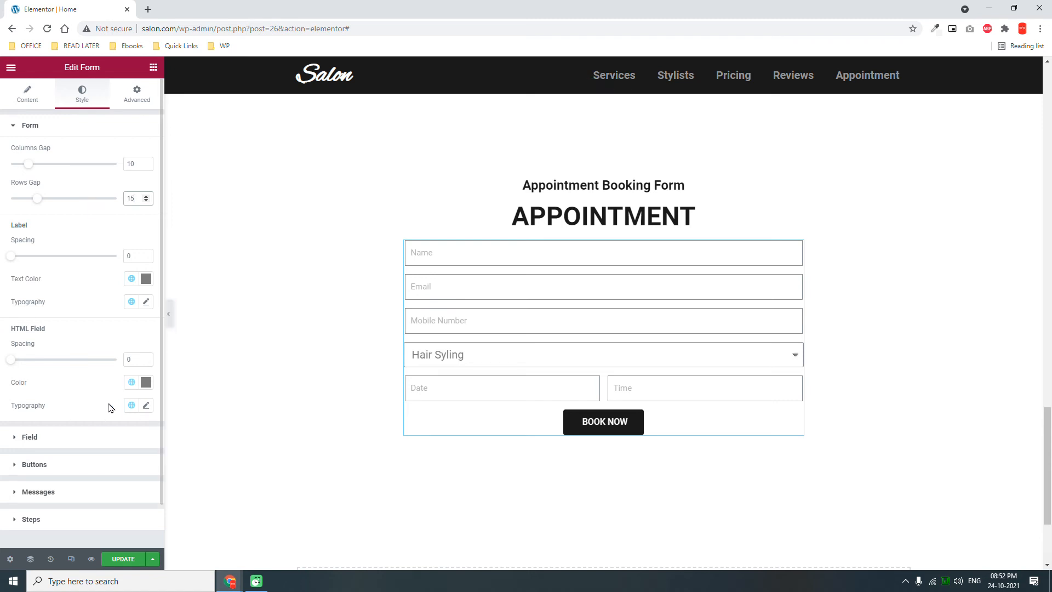
Step: Preview the appointment section at full width with the editing panel hidden, and bring the panel back
click(63, 437)
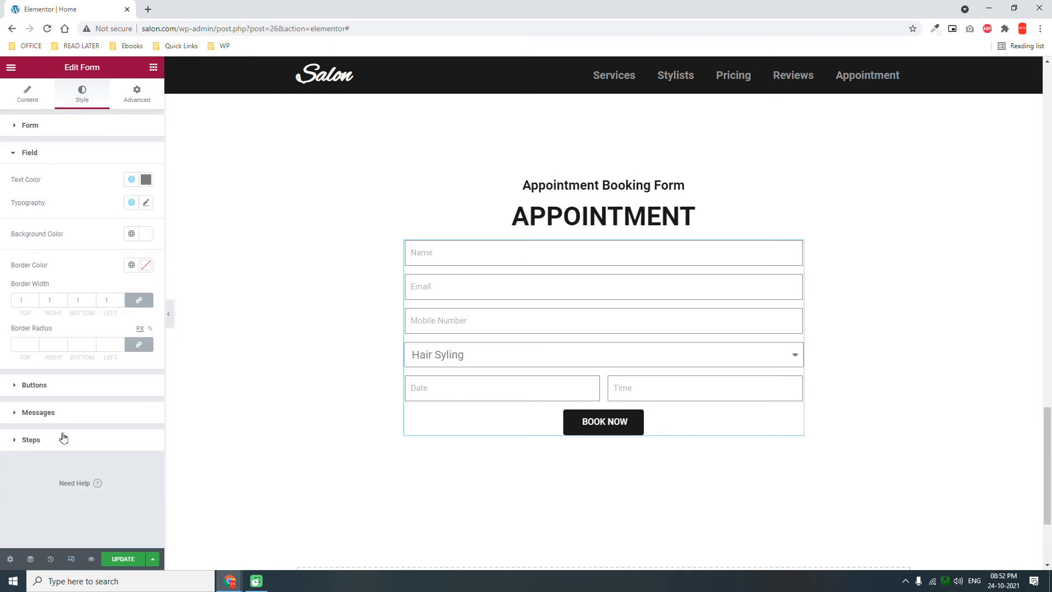
click(170, 312)
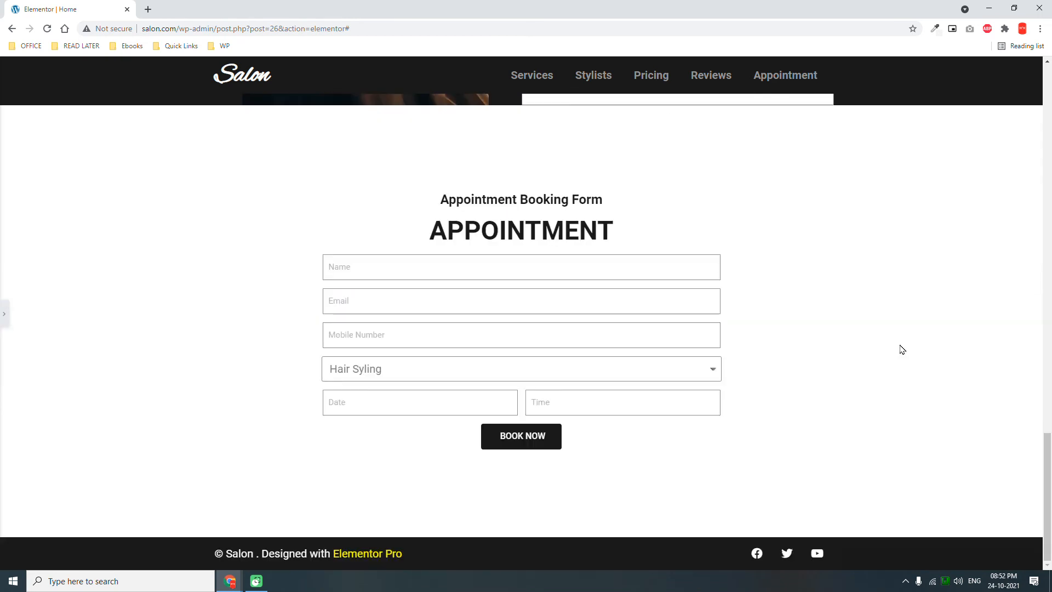
click(5, 316)
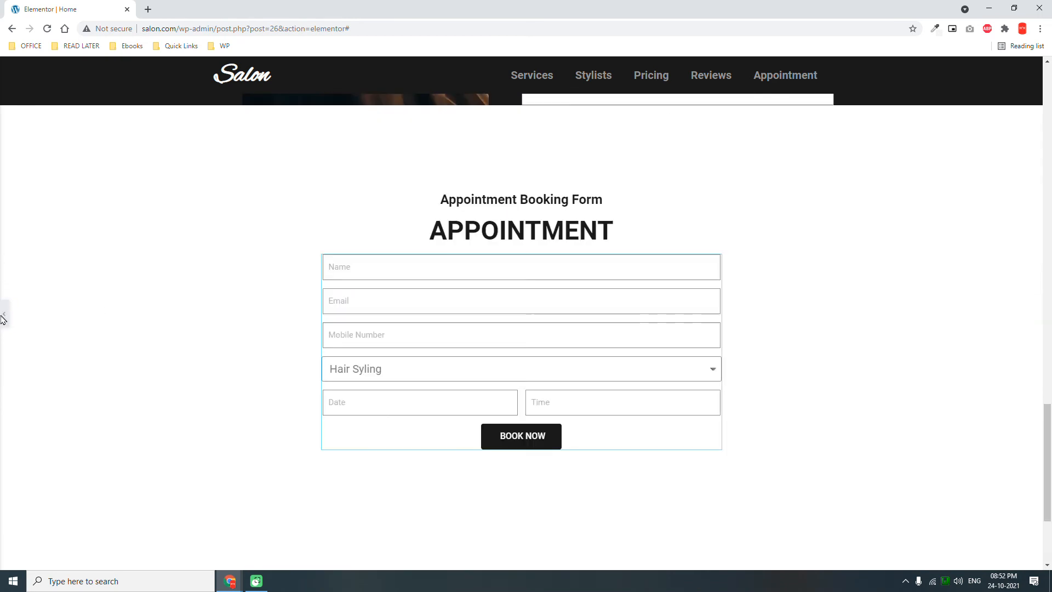
click(5, 316)
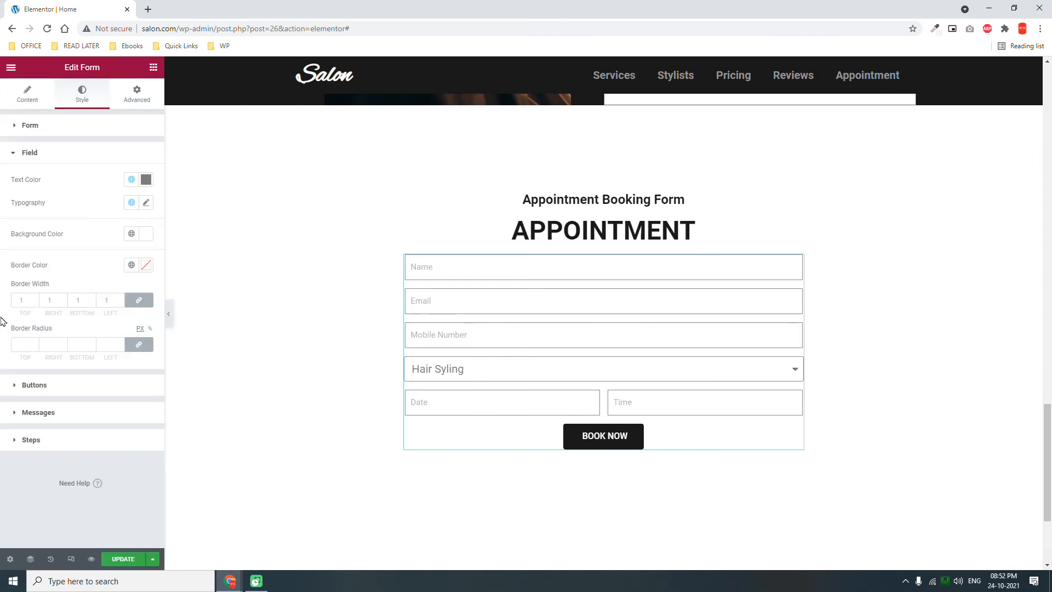
Step: Switch the responsive preview to mobile and examine how the appointment headings and form fields are laid out
click(72, 559)
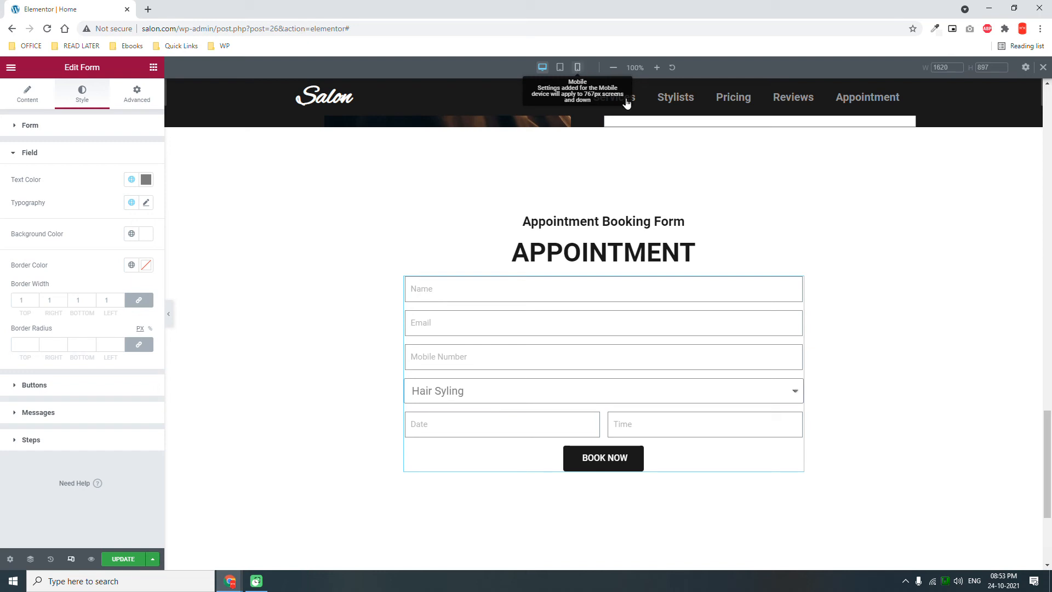
click(578, 68)
scroll(620, 227, down, 12)
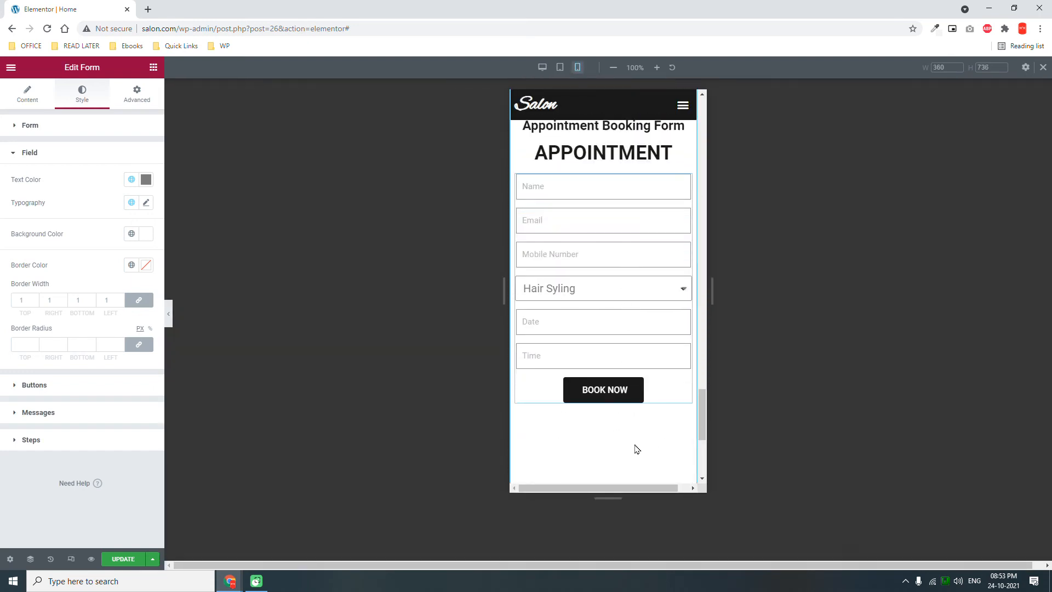
scroll(635, 438, down, 2)
scroll(636, 422, up, 5)
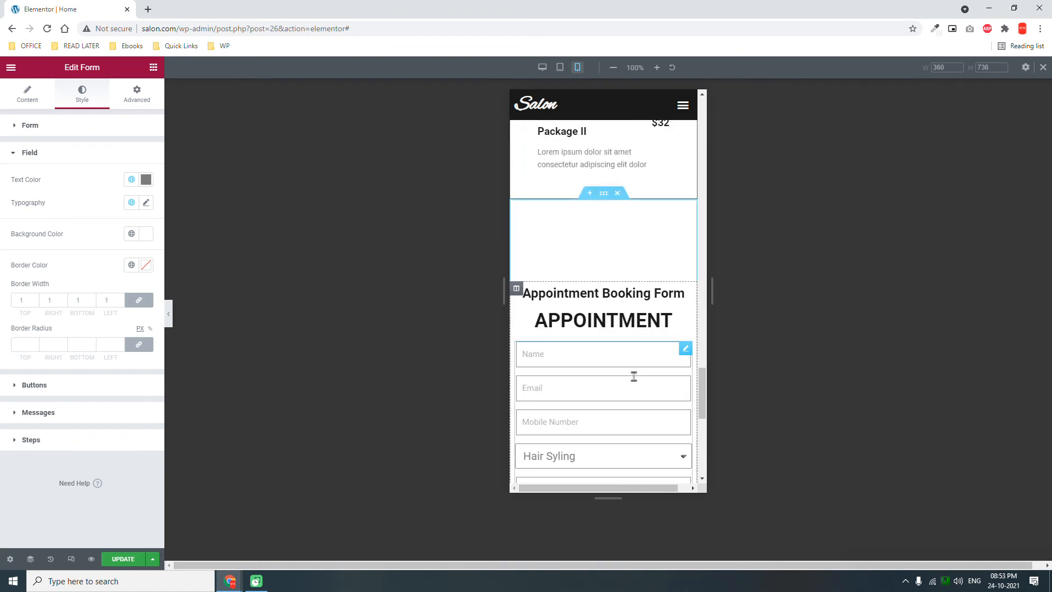
scroll(633, 381, down, 5)
scroll(636, 380, up, 5)
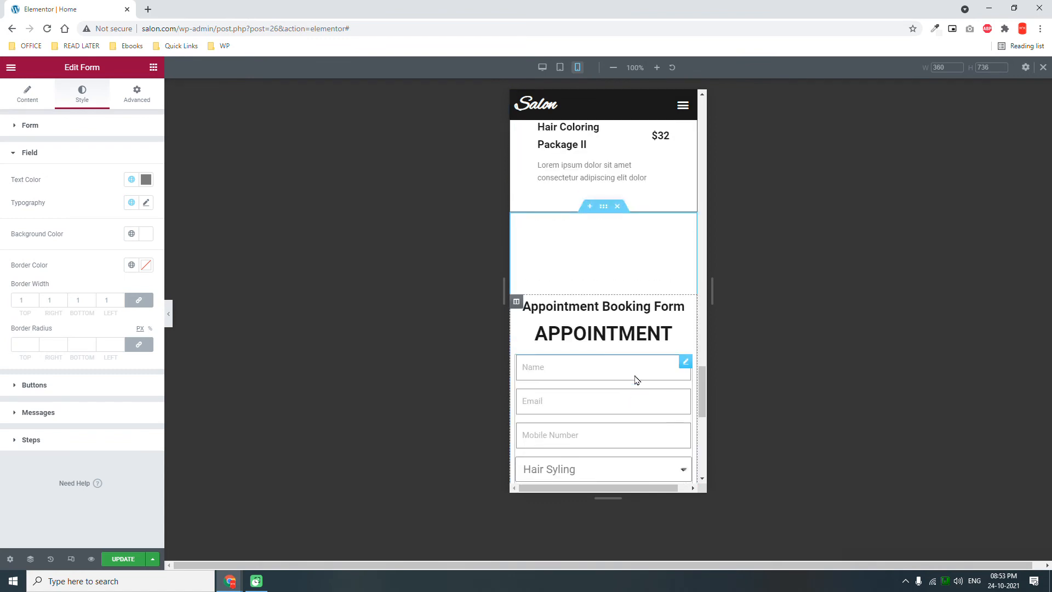
scroll(636, 380, down, 5)
scroll(636, 380, up, 6)
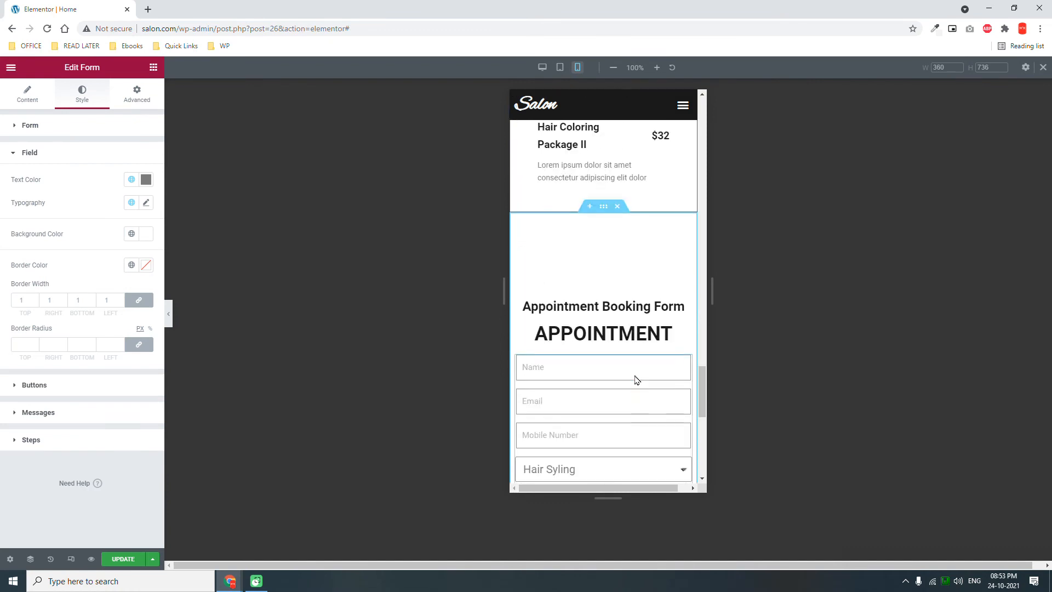
Step: Give the pricing column unlinked mobile padding of 50 px top, 15 px right, 50 px bottom and 15 px left
scroll(559, 383, up, 3)
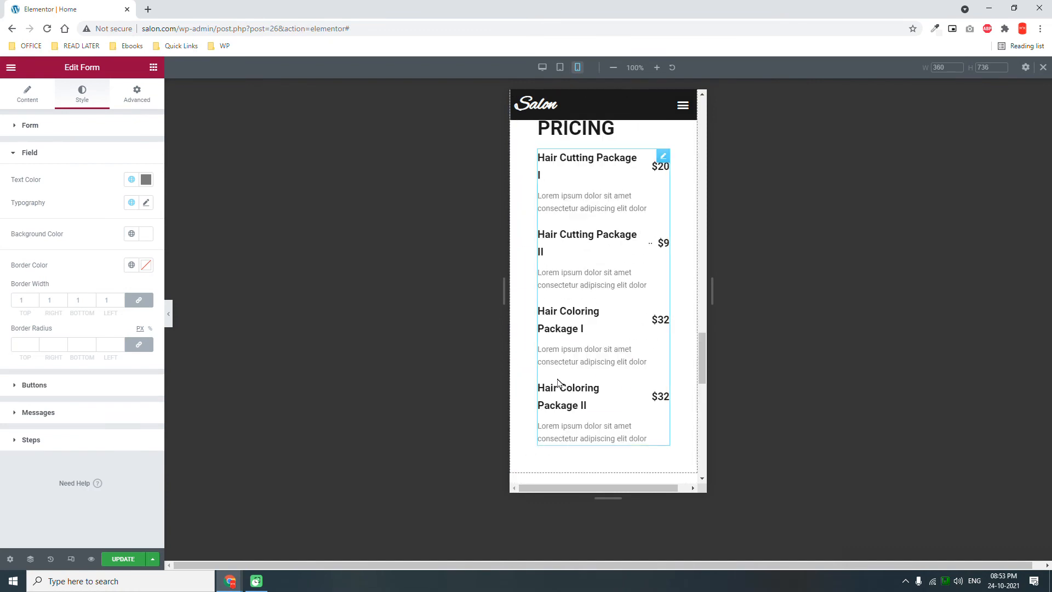
scroll(636, 359, up, 1)
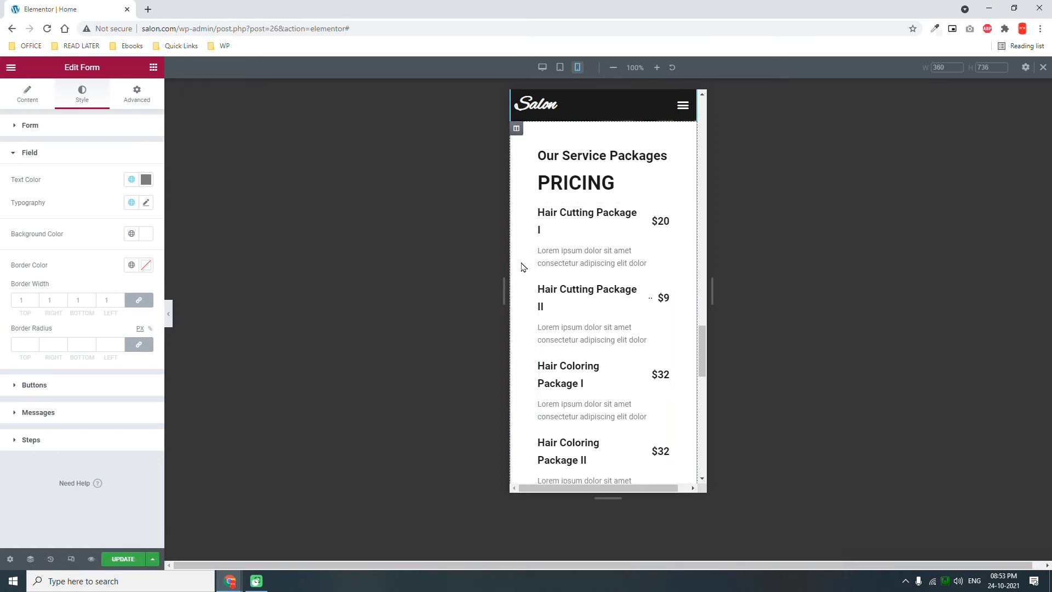
click(517, 130)
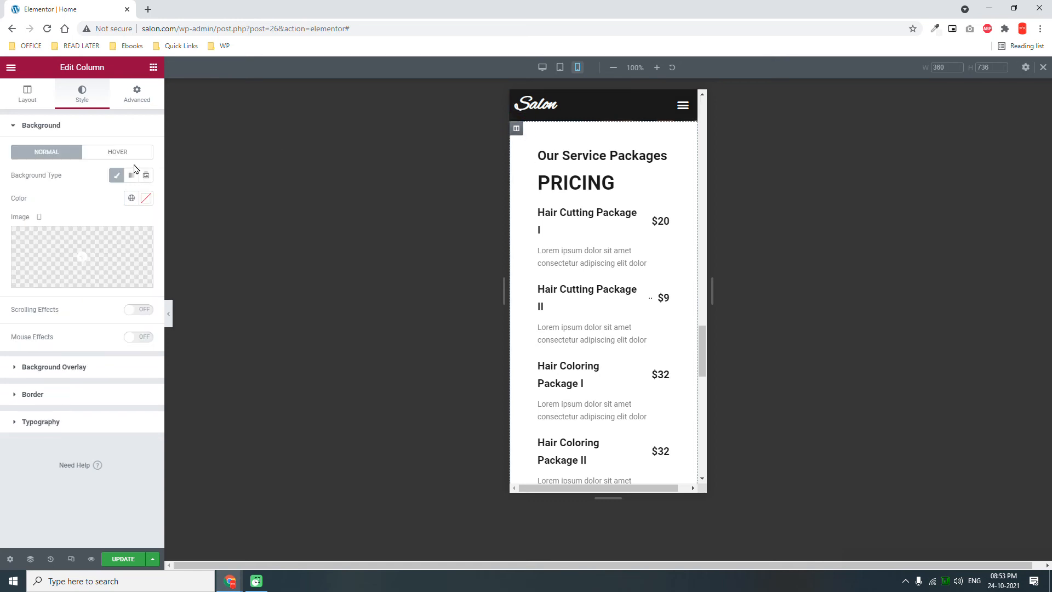
click(138, 102)
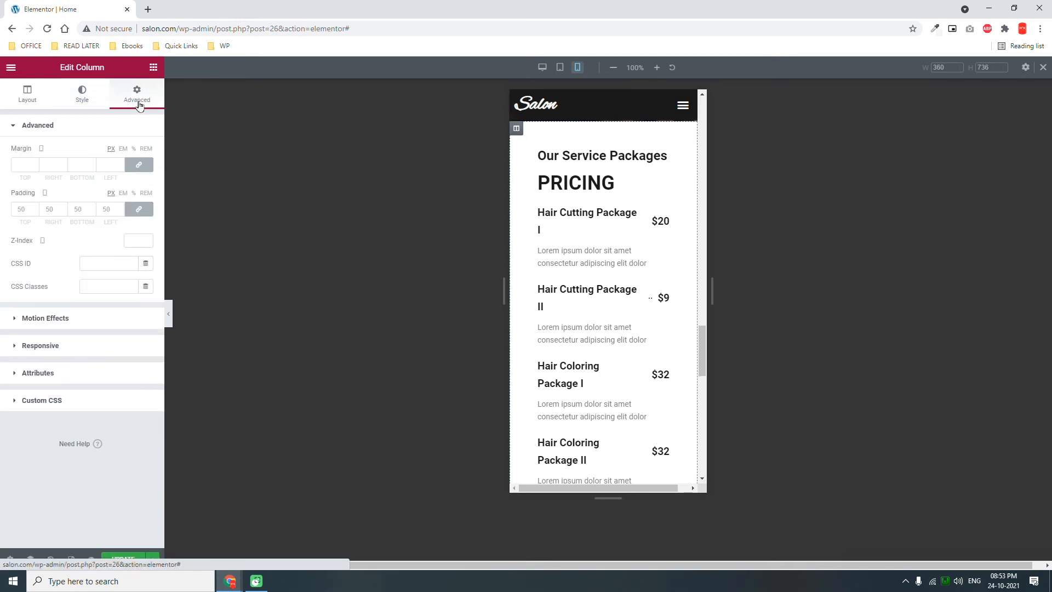
click(138, 215)
drag(24, 209, 2, 198)
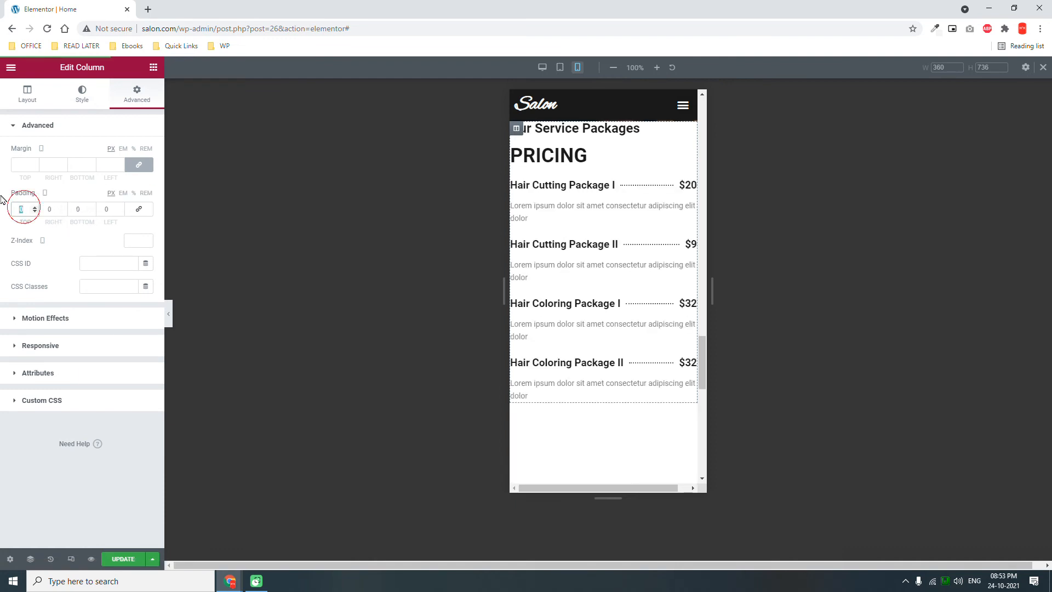
text(50)
key(Tab)
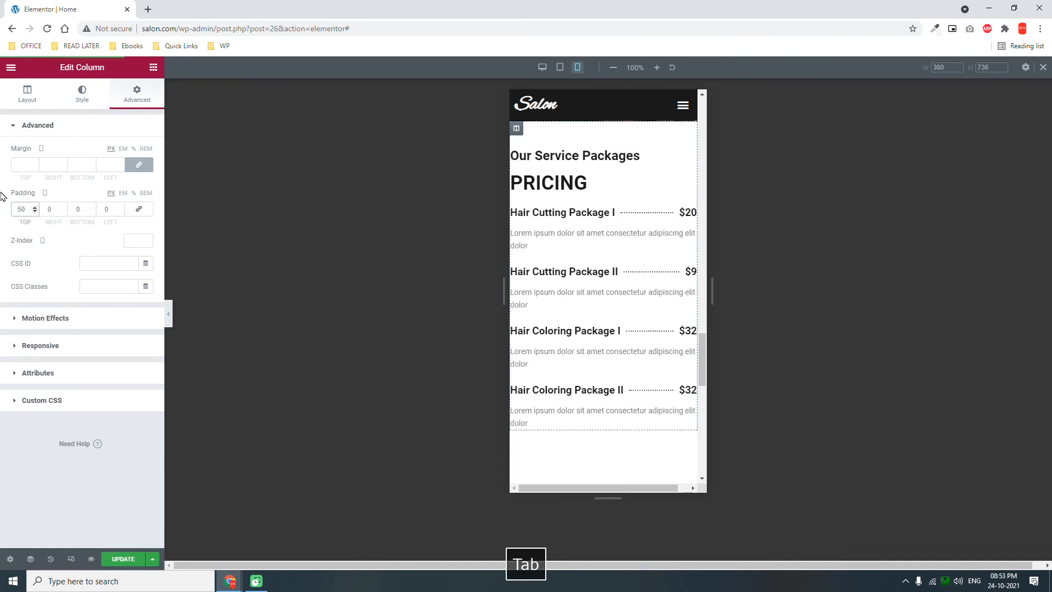
text(15)
key(Tab)
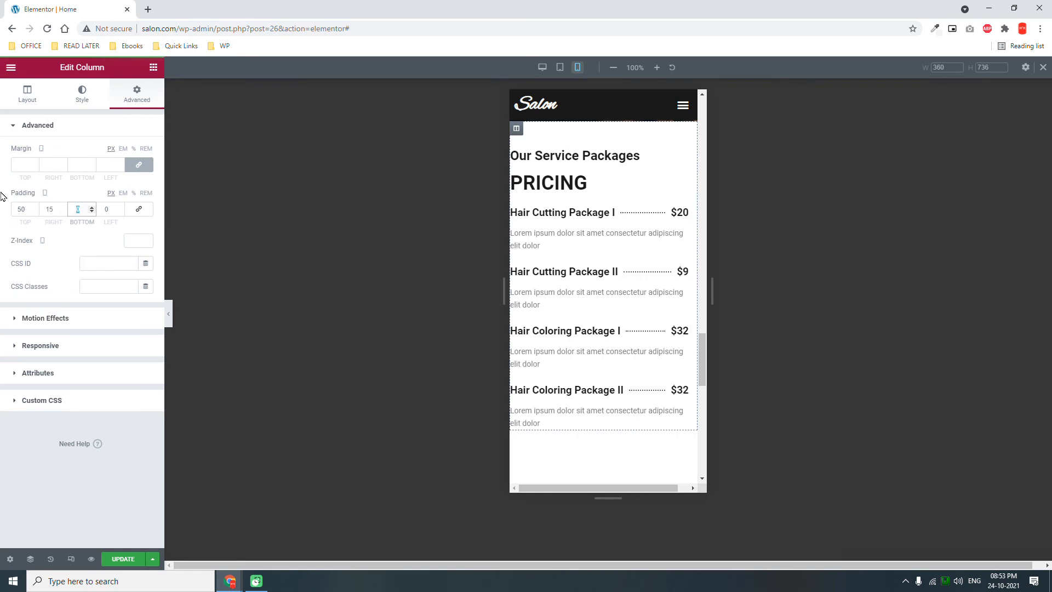
text(50)
key(Tab)
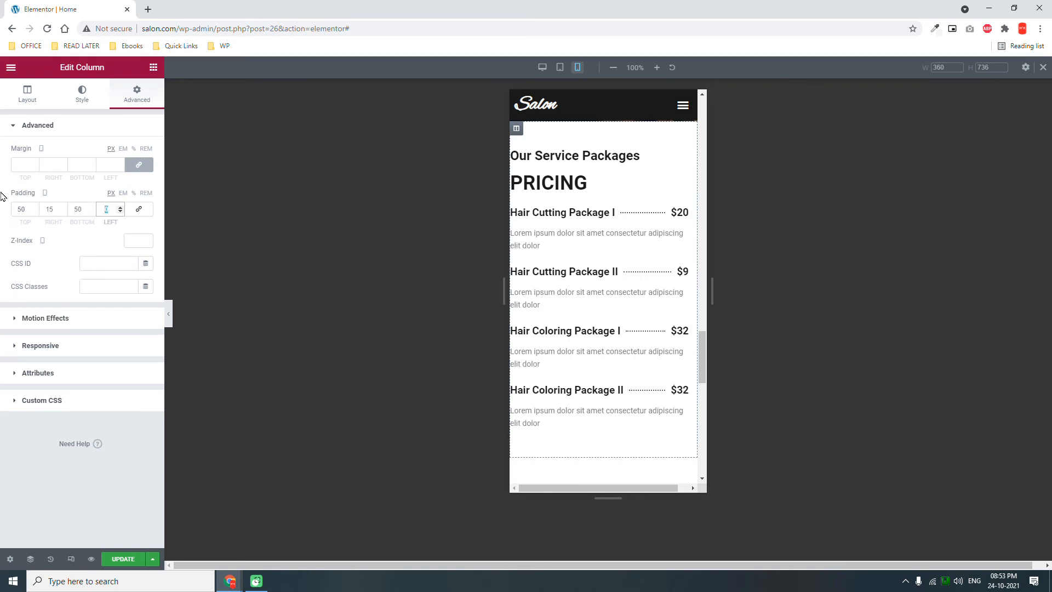
text(15)
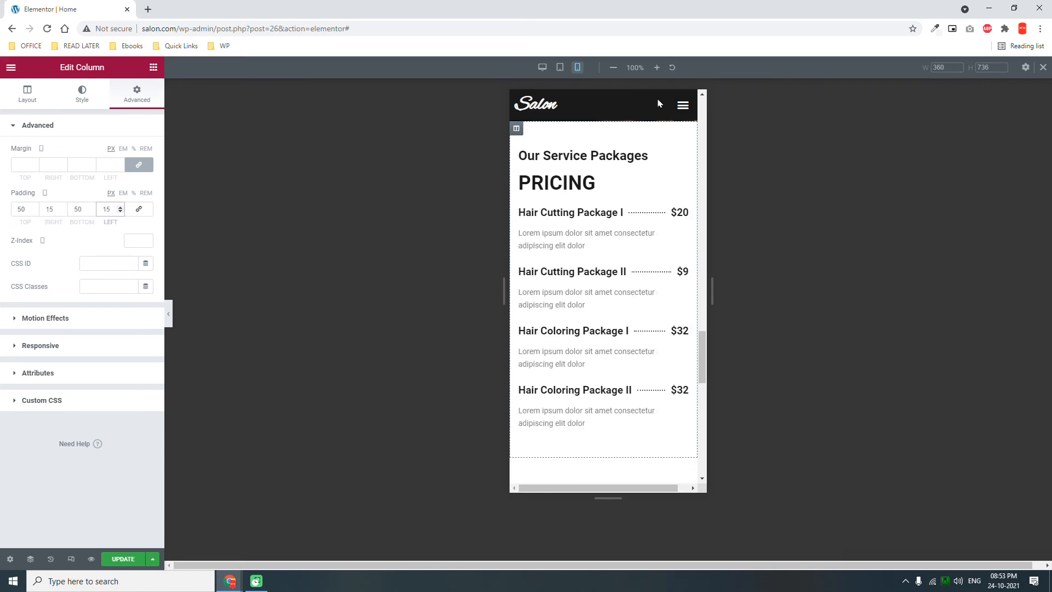
scroll(623, 322, down, 3)
scroll(623, 321, up, 6)
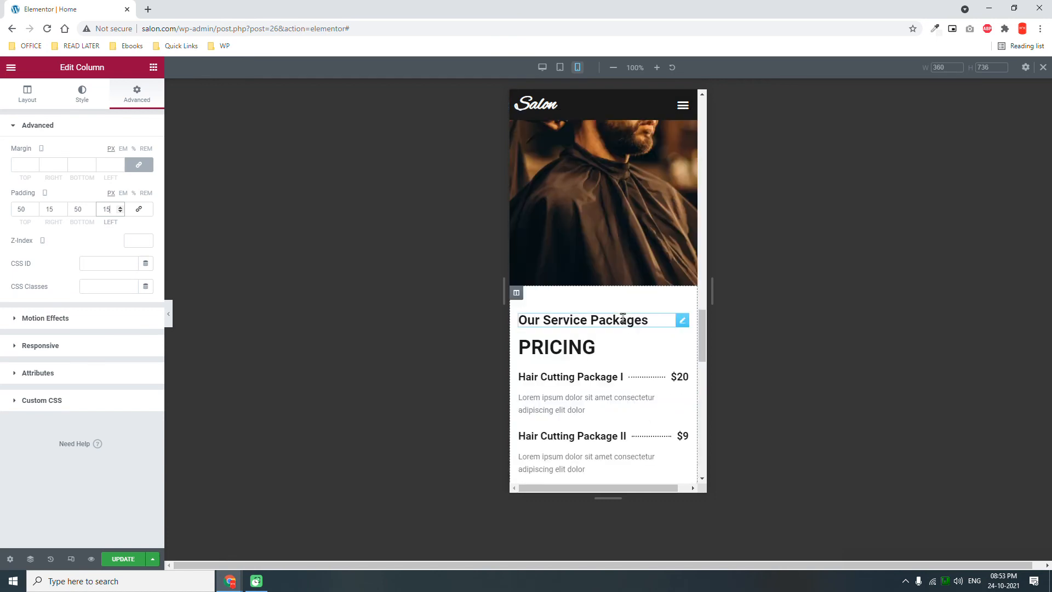
scroll(623, 320, down, 6)
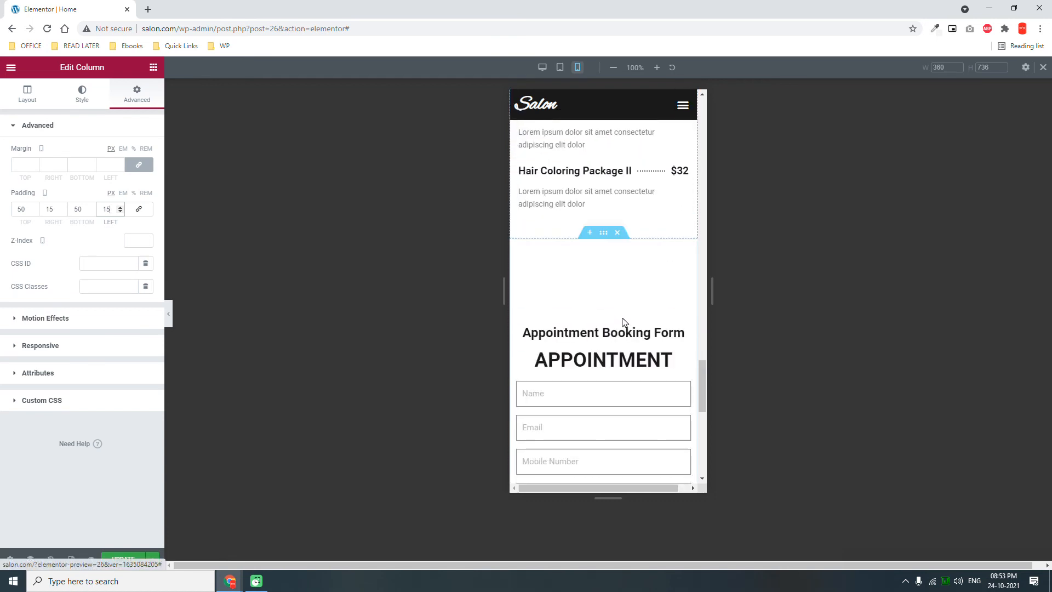
Step: Examine the service cards, pricing section and appointment form in the mobile preview for spacing and overflow
scroll(622, 321, up, 8)
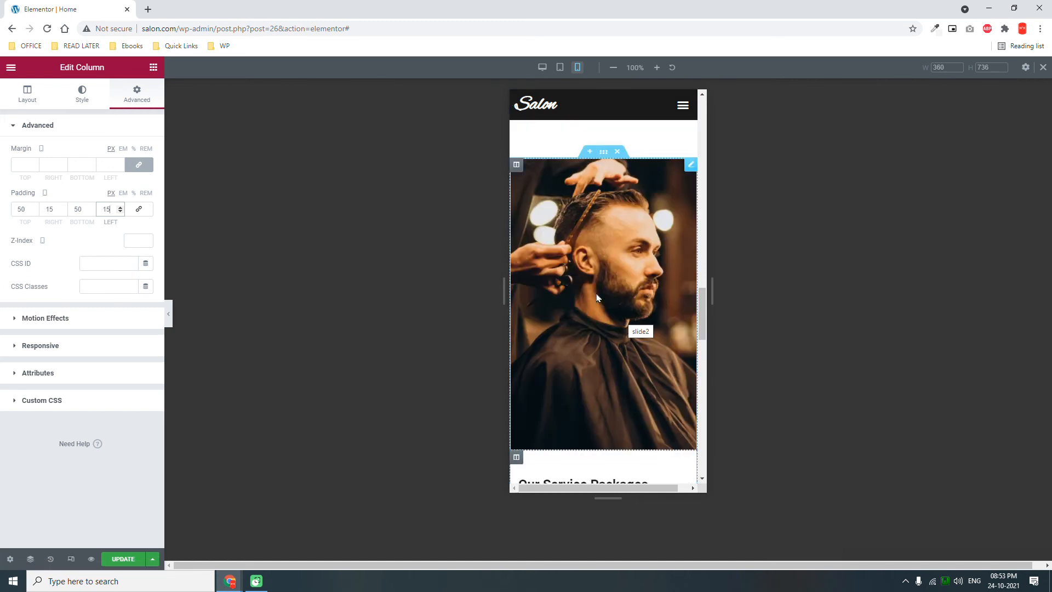
scroll(597, 297, down, 8)
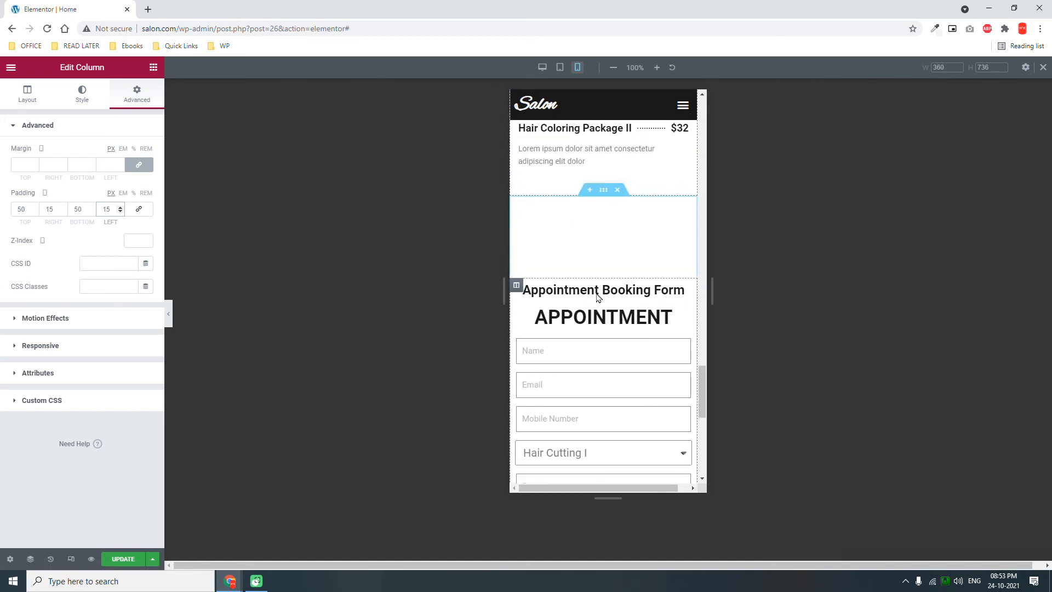
scroll(598, 297, up, 8)
scroll(598, 297, down, 9)
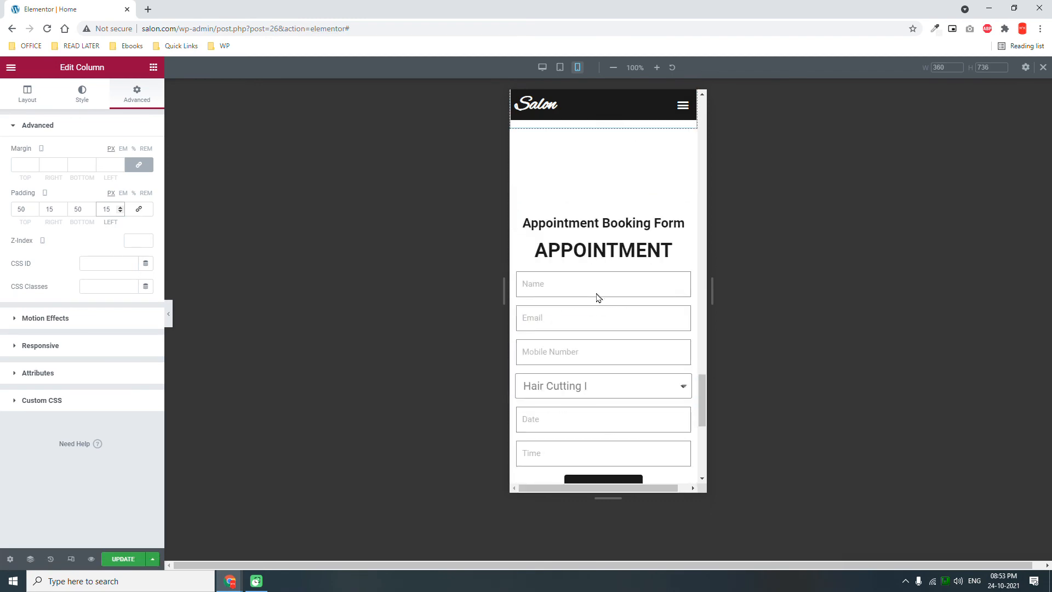
scroll(598, 297, down, 5)
scroll(599, 297, up, 7)
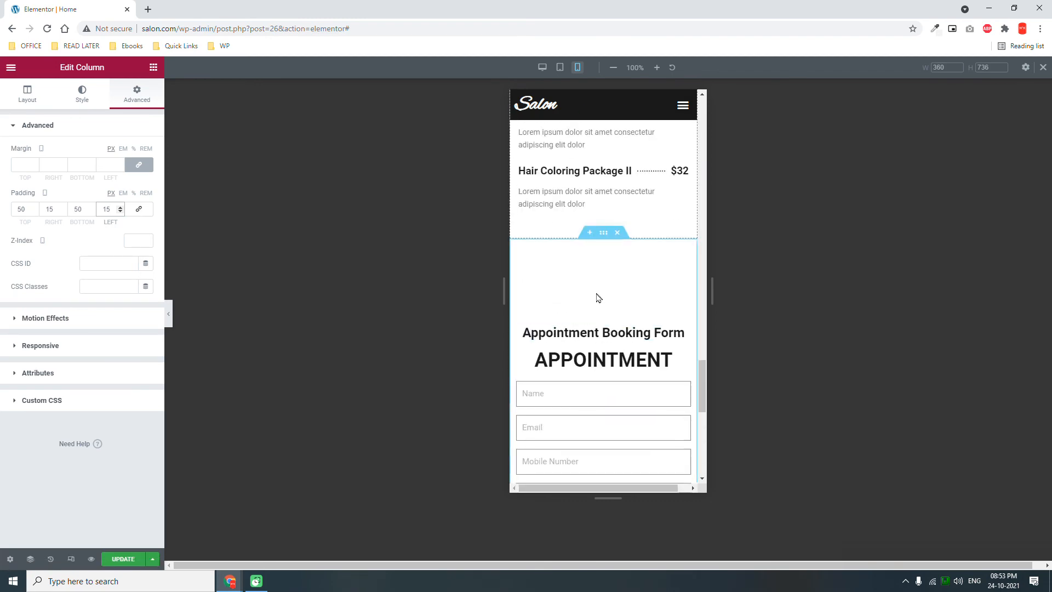
scroll(599, 297, up, 8)
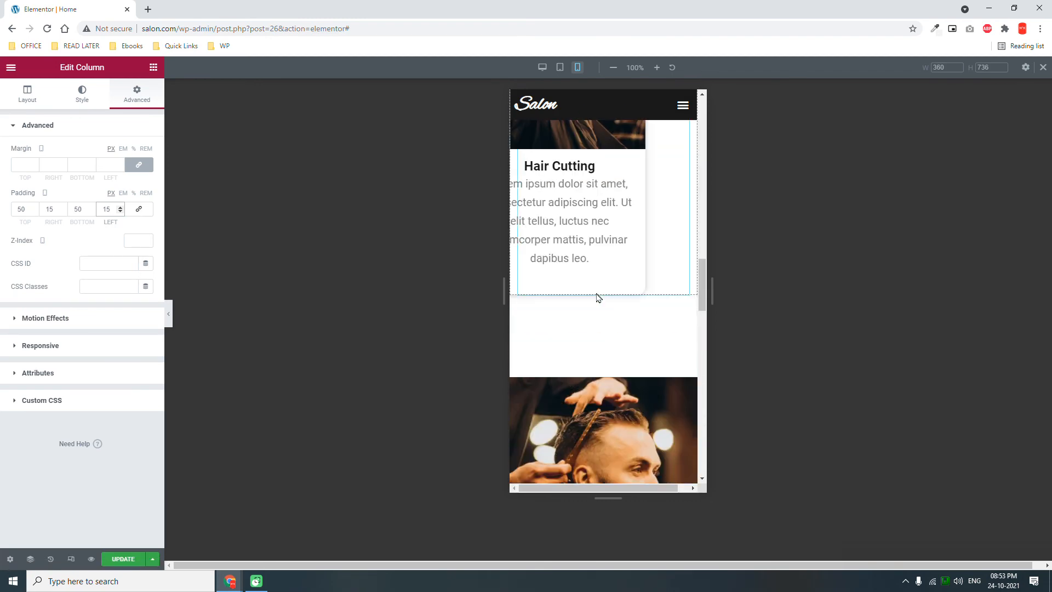
scroll(599, 298, up, 3)
scroll(603, 298, up, 2)
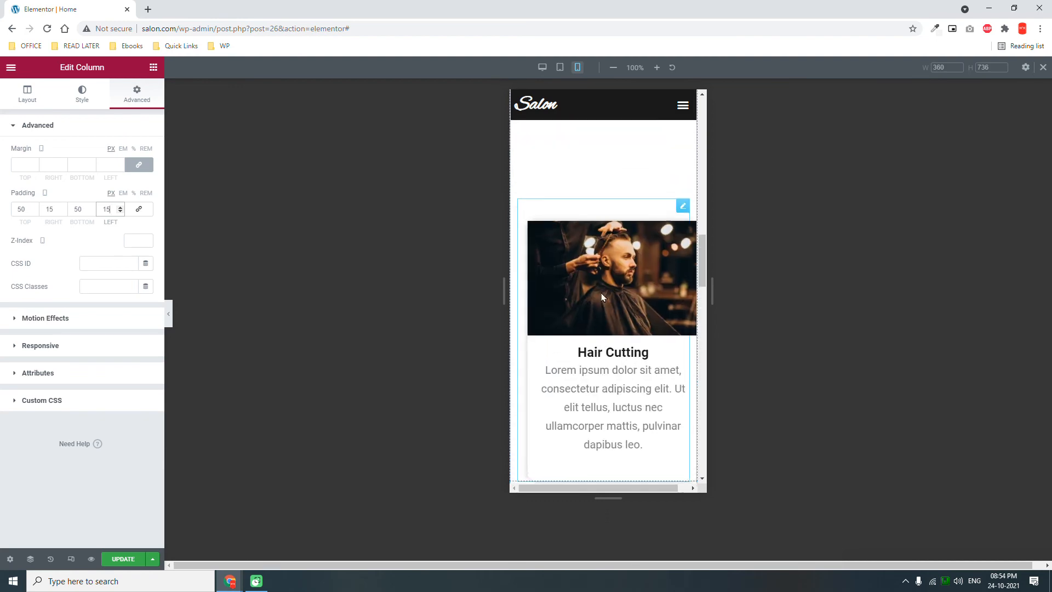
scroll(602, 298, up, 10)
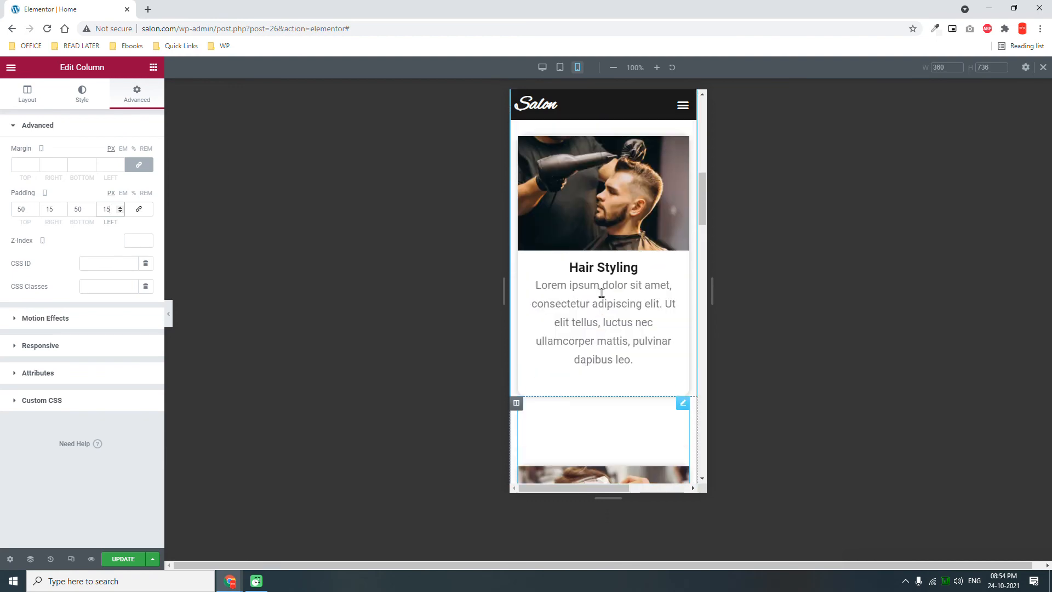
scroll(587, 293, down, 5)
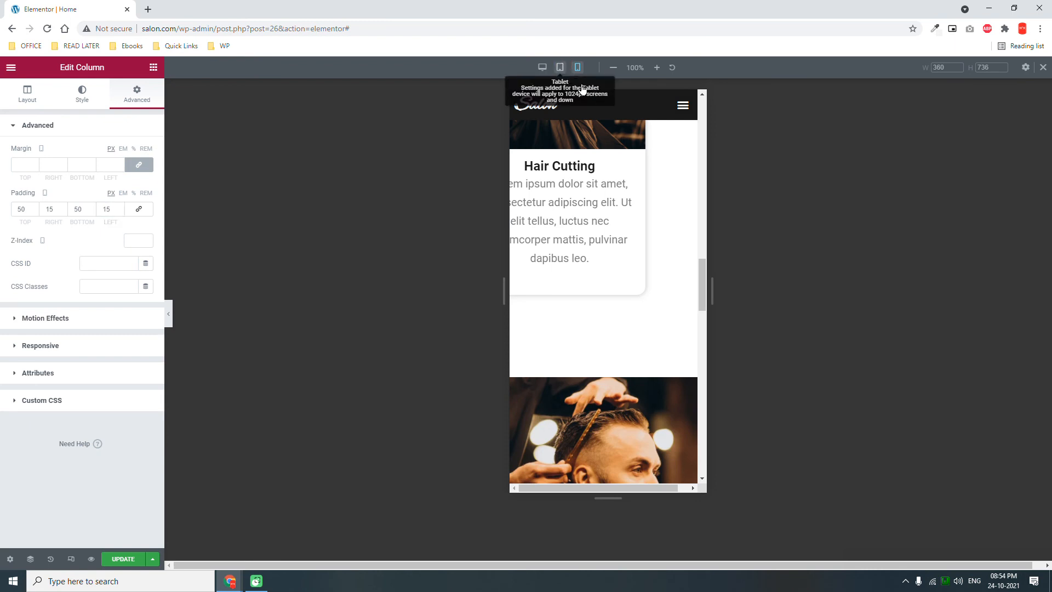
Step: Switch the responsive preview to tablet and examine the pricing section and appointment form layout
click(560, 68)
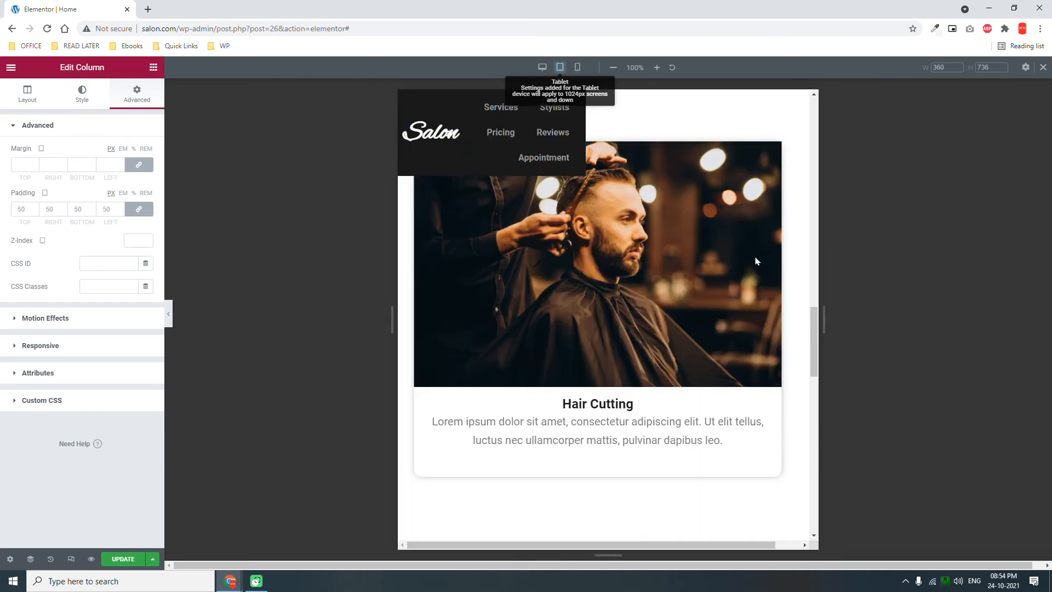
scroll(730, 268, down, 10)
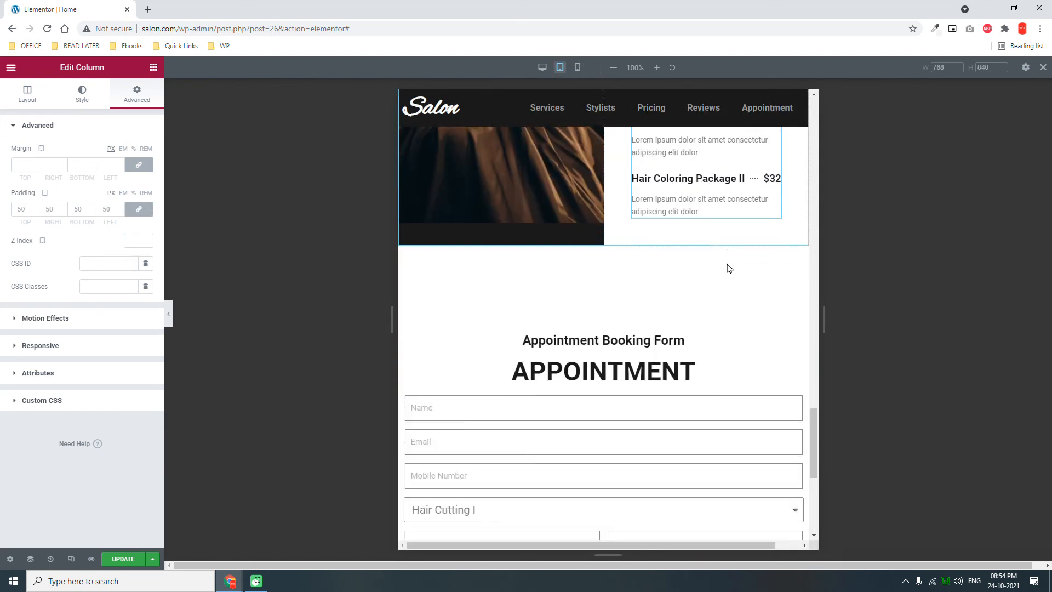
scroll(730, 268, up, 7)
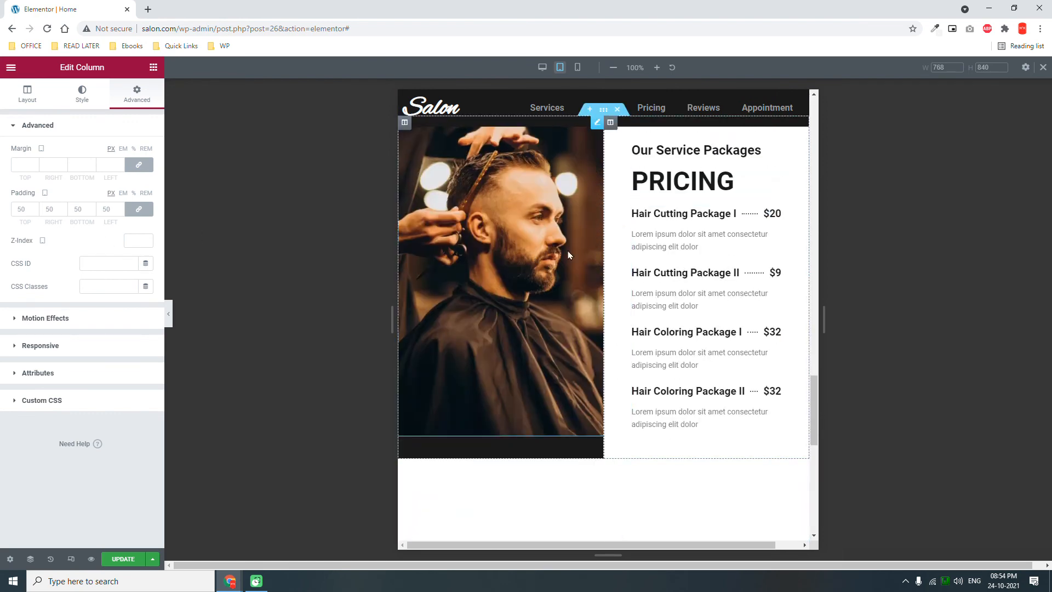
scroll(637, 301, down, 7)
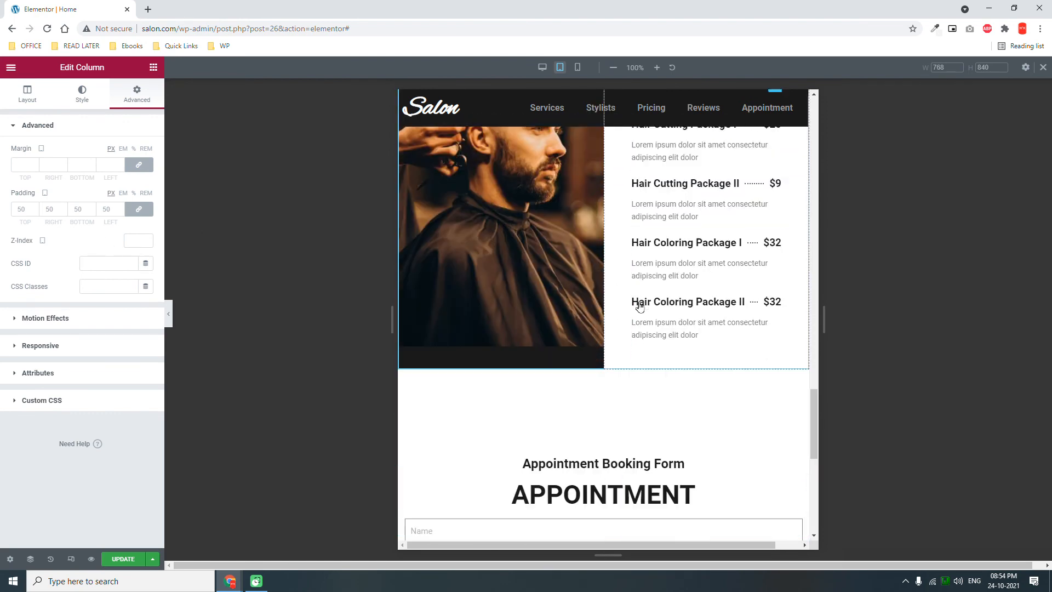
scroll(640, 297, down, 1)
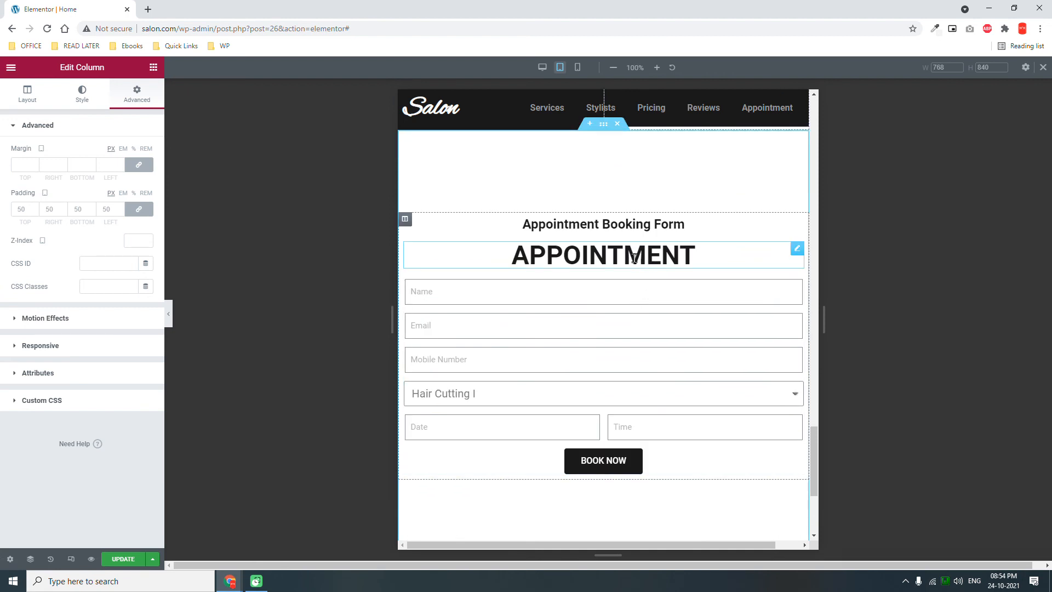
scroll(706, 263, down, 3)
scroll(705, 261, up, 6)
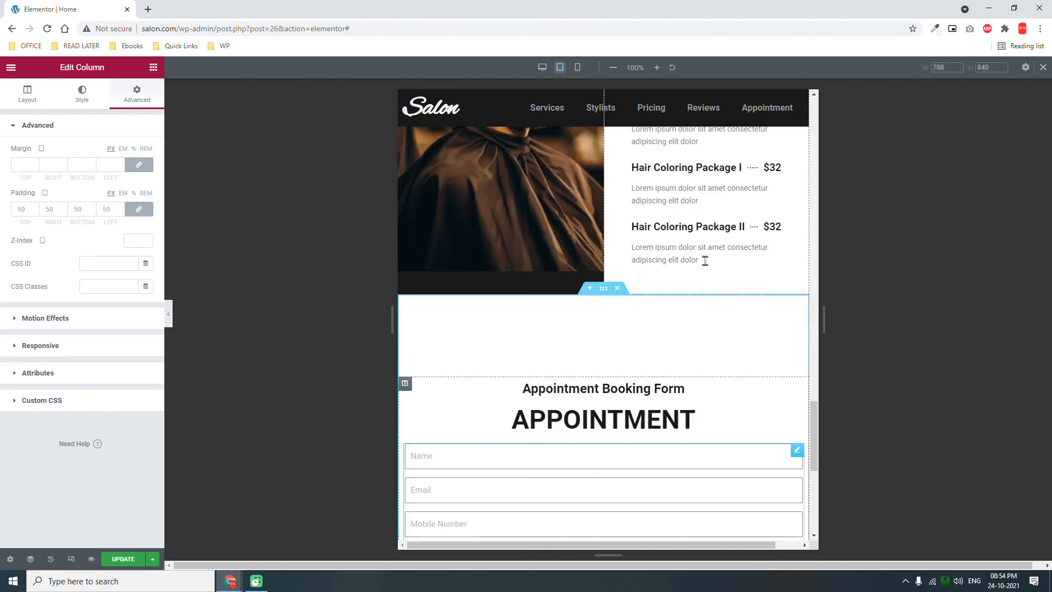
scroll(497, 305, up, 2)
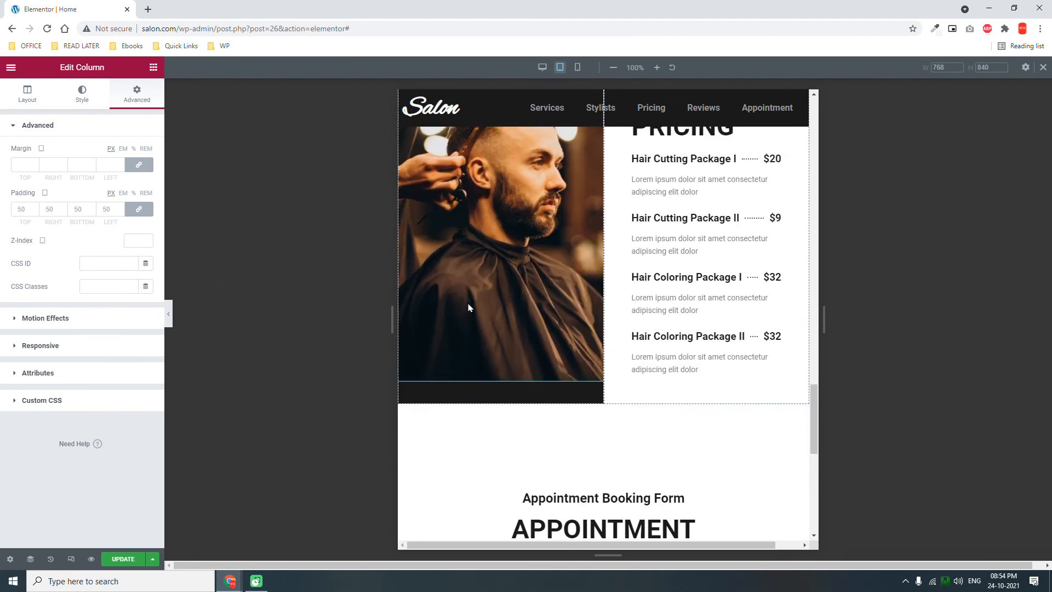
scroll(470, 307, up, 2)
scroll(470, 308, up, 1)
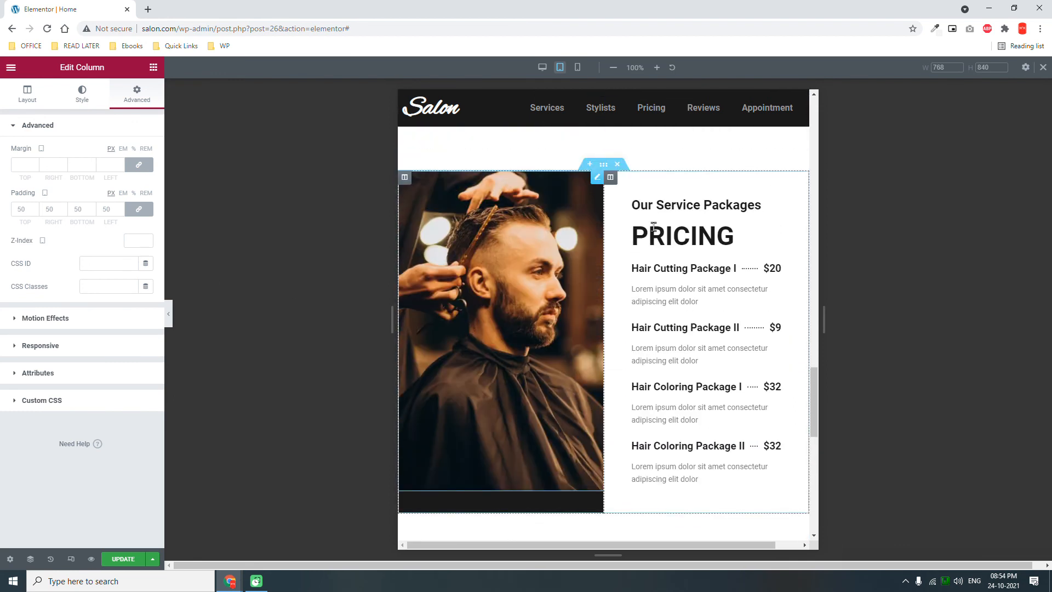
Step: Set the pricing section image's custom height to 750 and apply the new size
click(597, 180)
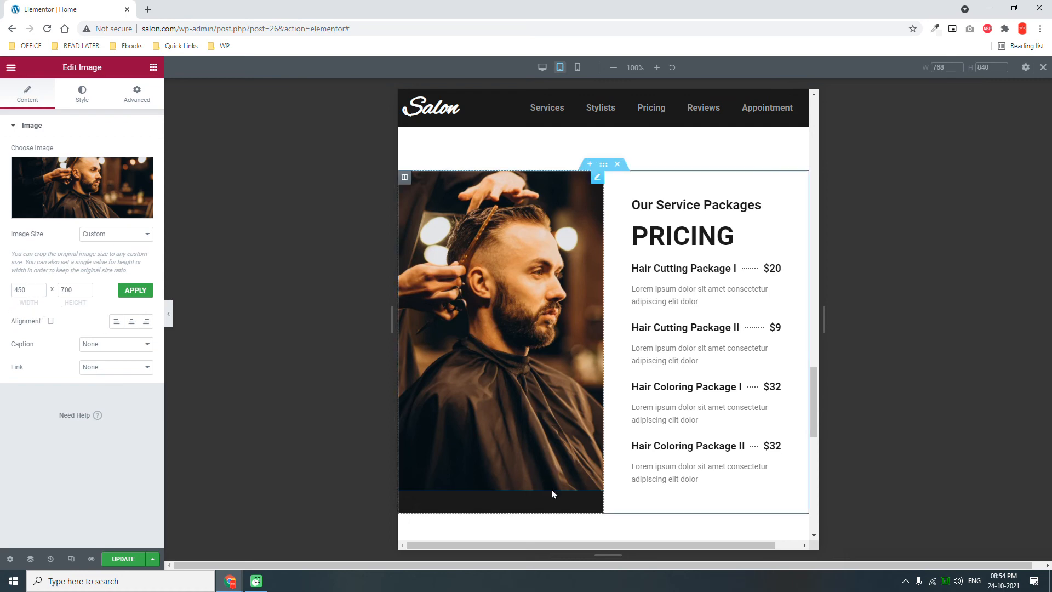
click(78, 290)
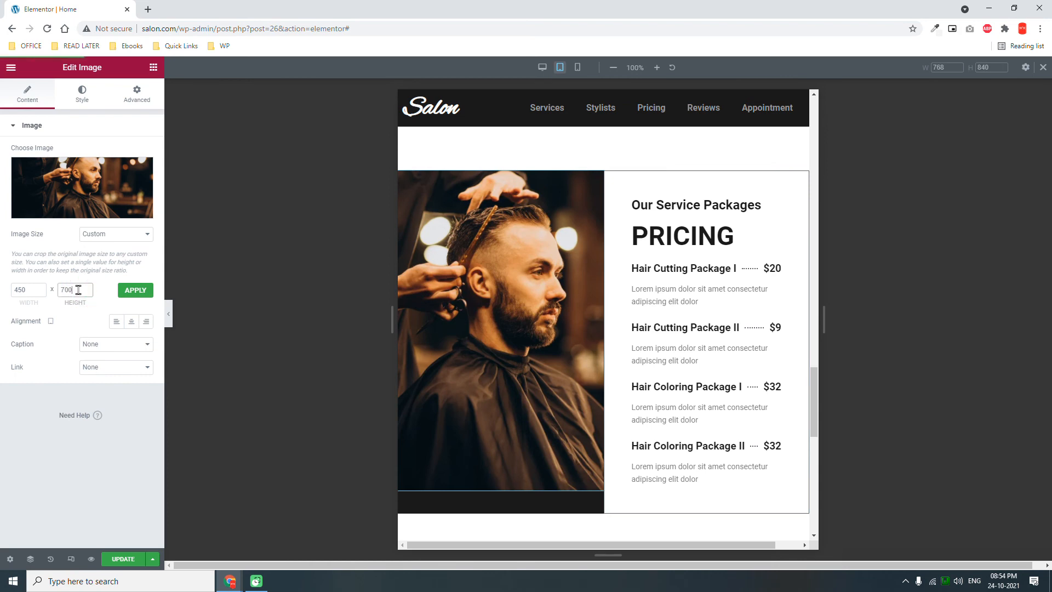
drag(79, 290, 3, 289)
text(750)
click(138, 291)
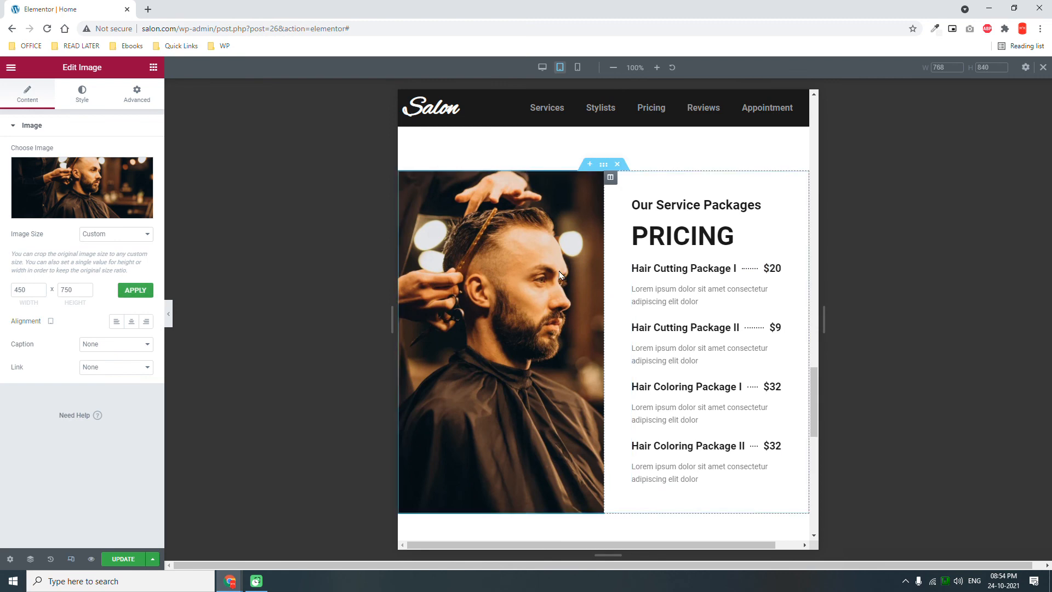
Step: Switch the responsive preview to desktop and examine how the image fits beside the pricing list
click(544, 68)
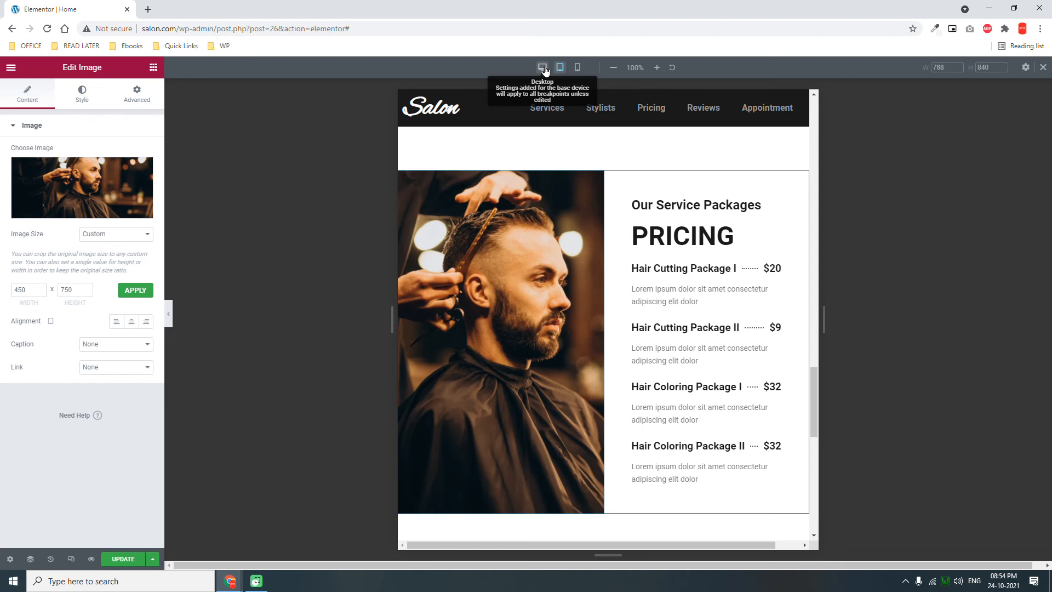
click(544, 68)
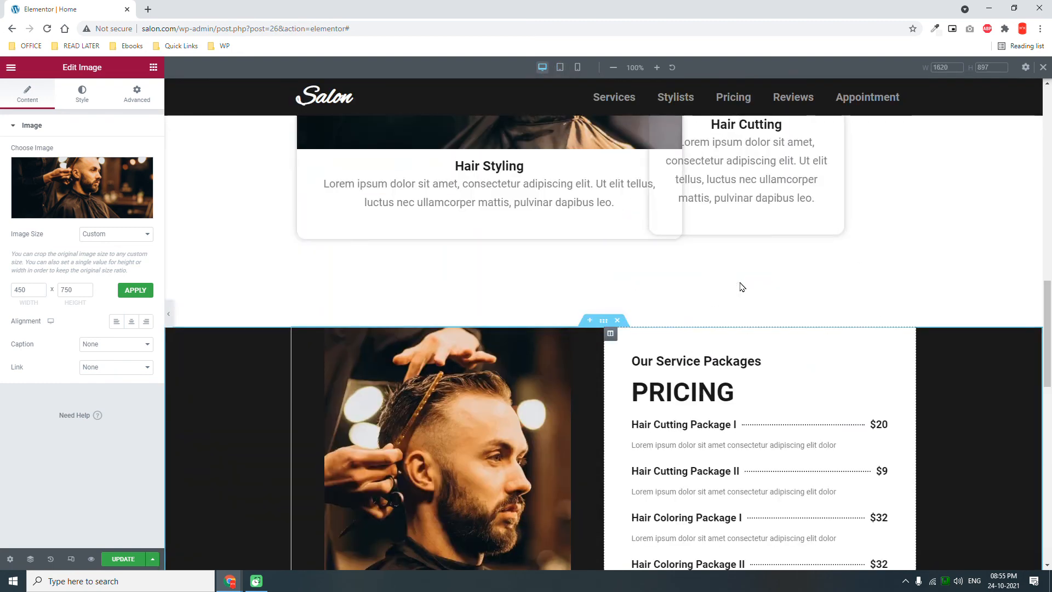
scroll(742, 288, up, 4)
scroll(716, 302, down, 6)
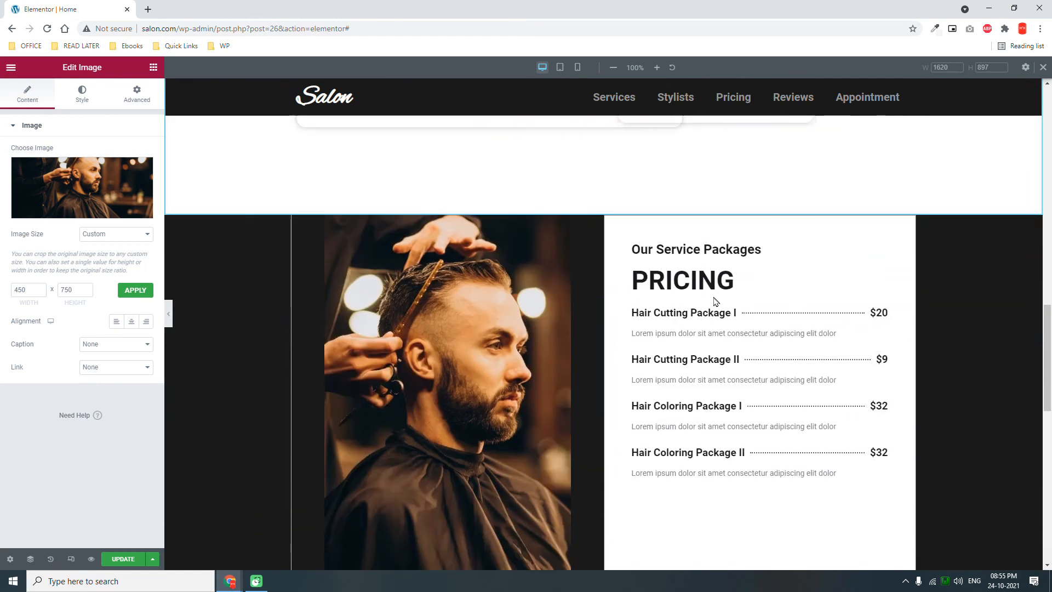
scroll(713, 301, down, 3)
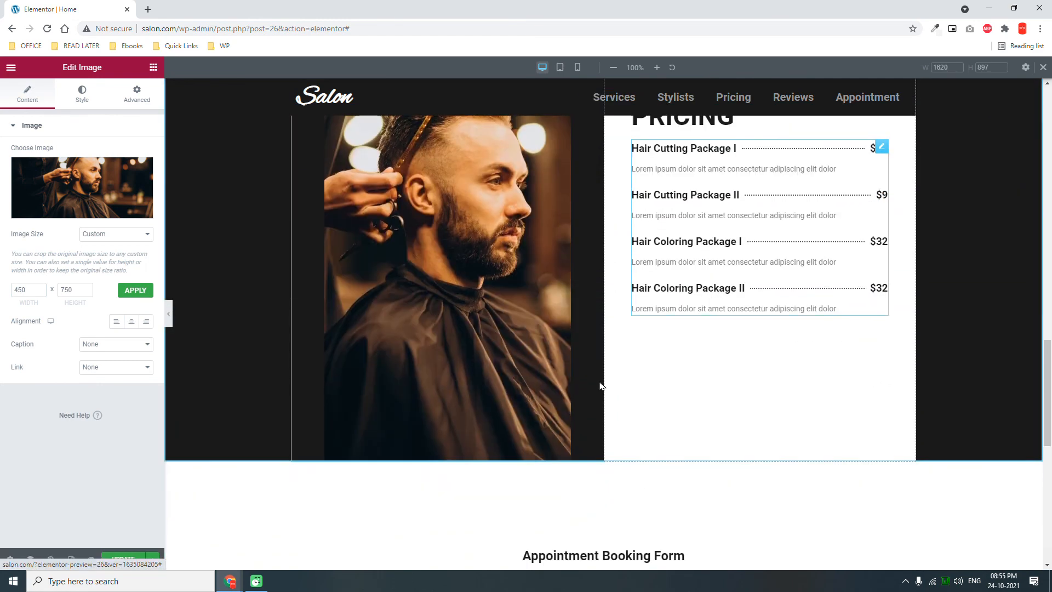
scroll(456, 351, up, 2)
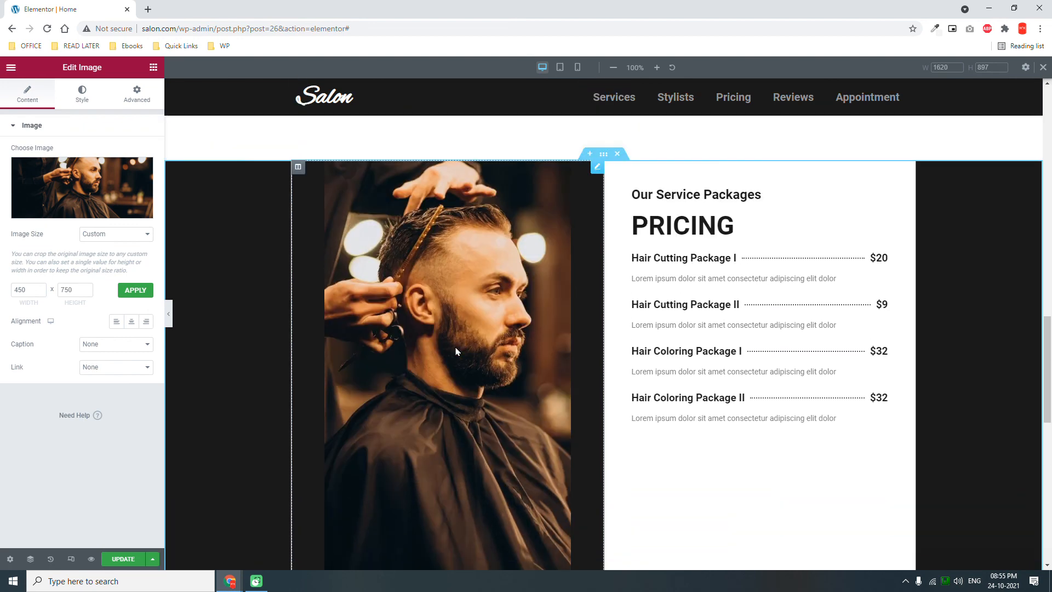
Step: Update the page and start a full-page screen capture of its preview
click(125, 560)
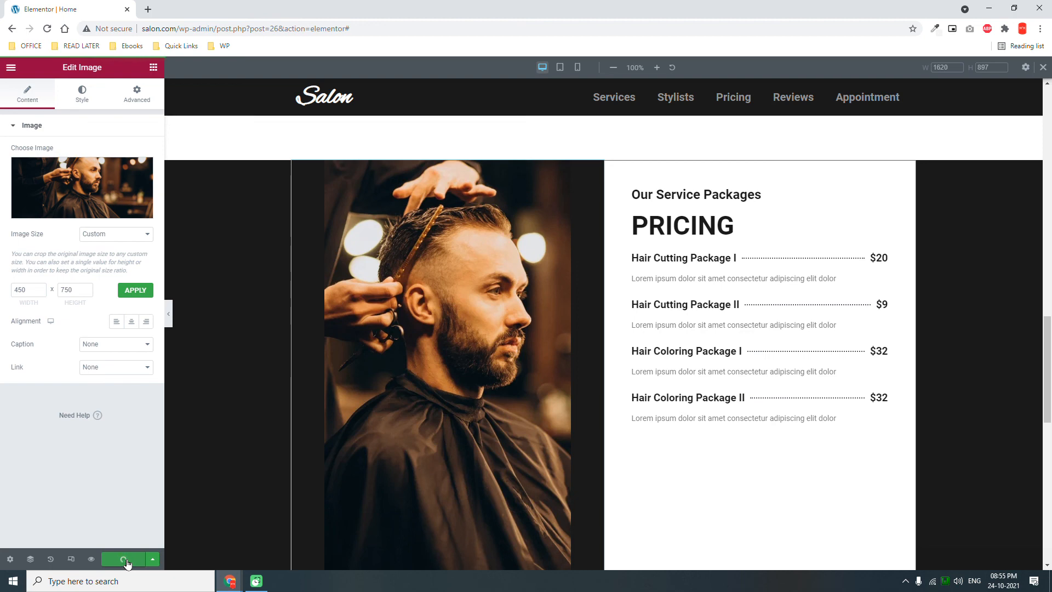
click(90, 560)
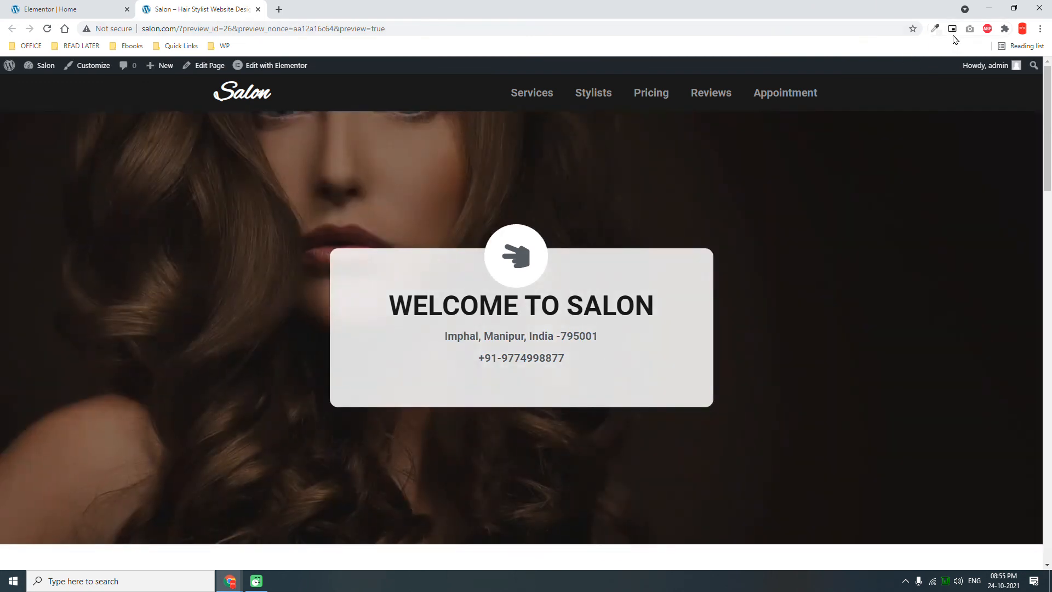
click(954, 29)
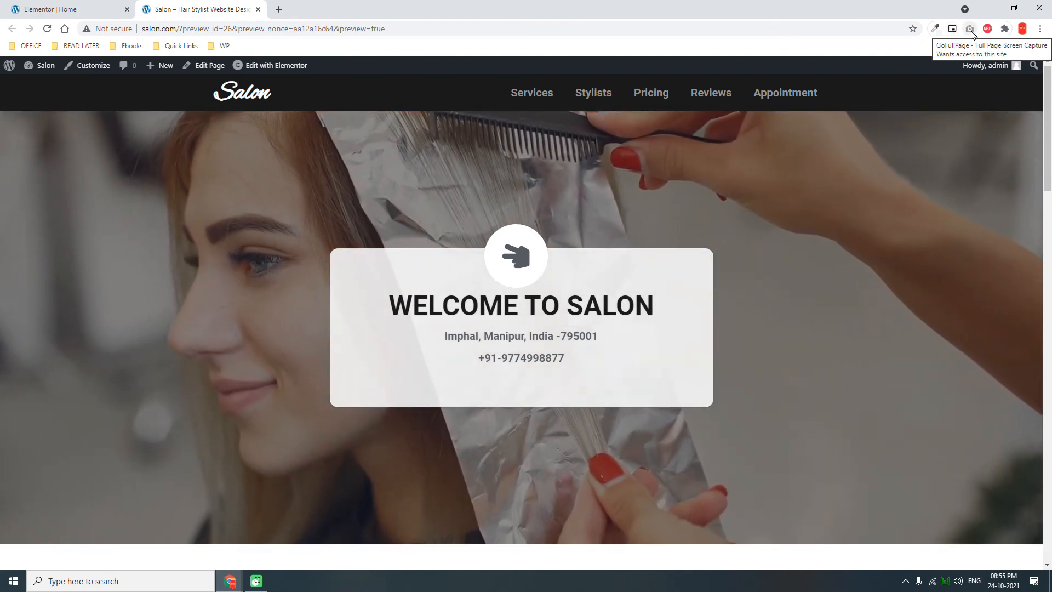
click(970, 33)
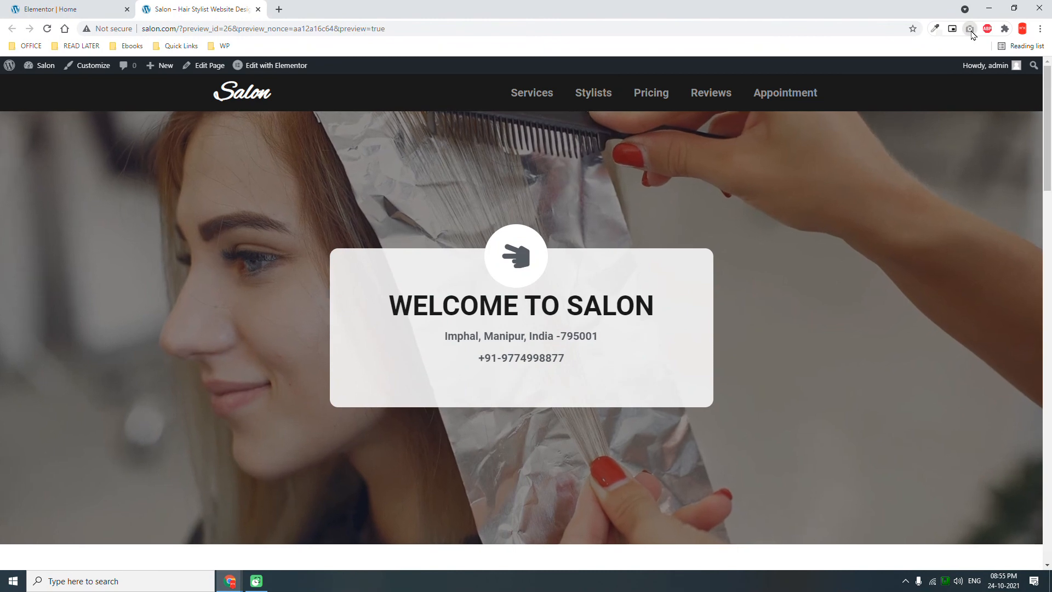